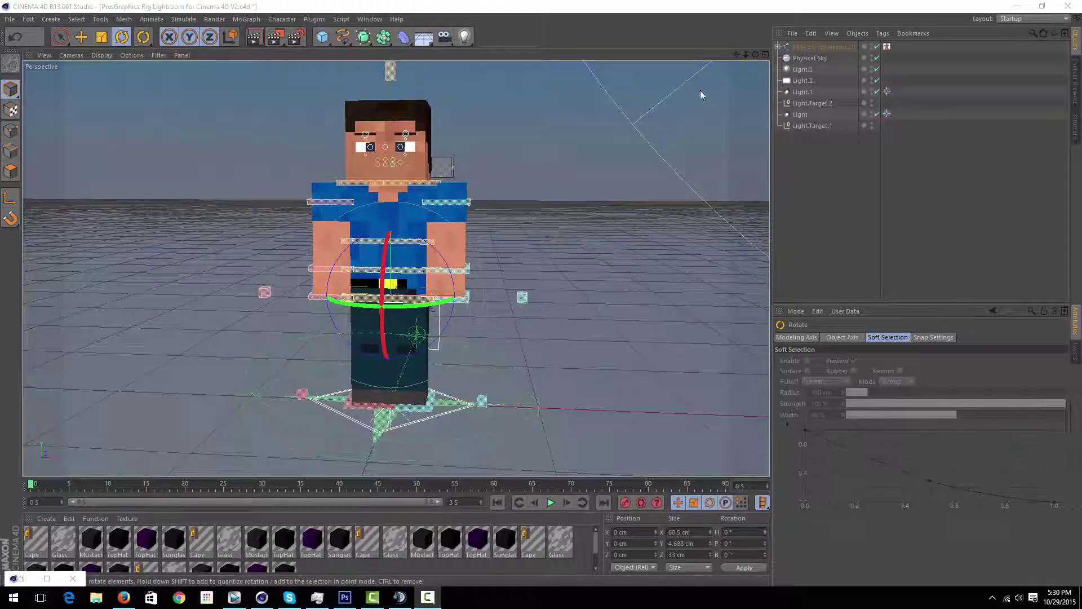
Examine the character rig and the light room setup in the perspective view from several angles
left_click_drag(756, 54, 516, 65)
left_click(597, 152)
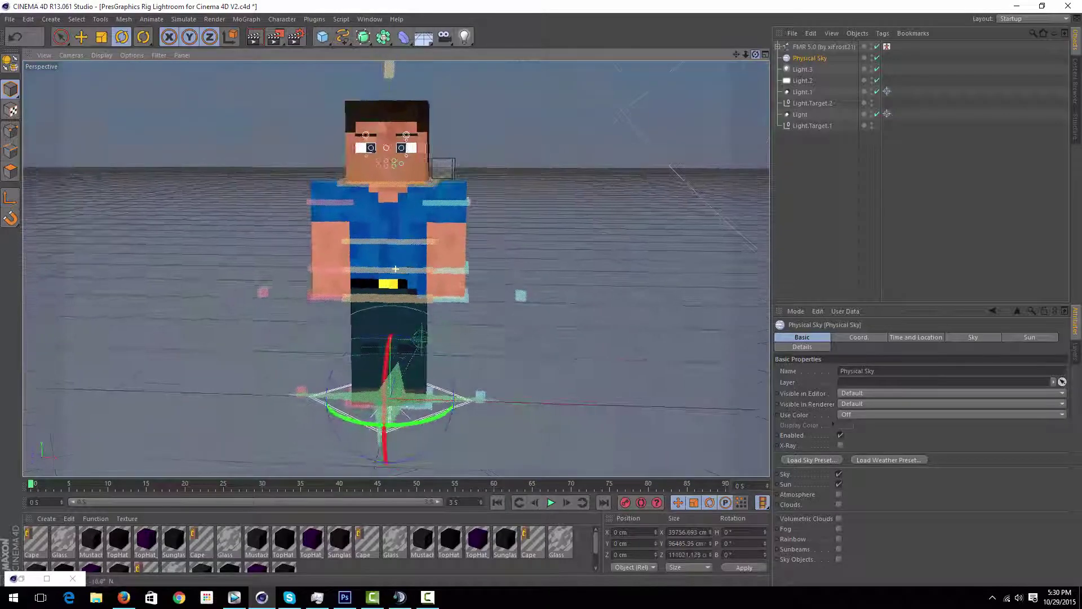
left_click_drag(834, 47, 828, 55)
mouse_move(756, 55)
left_mouse_down()
mouse_move(688, 54)
mouse_move(792, 60)
mouse_move(807, 35)
mouse_move(739, 40)
mouse_move(696, 62)
mouse_move(653, 42)
mouse_move(753, 44)
mouse_move(755, 54)
mouse_move(737, 40)
mouse_move(759, 54)
mouse_move(748, 49)
mouse_move(747, 60)
mouse_move(770, 53)
mouse_move(741, 56)
mouse_move(755, 54)
left_mouse_up()
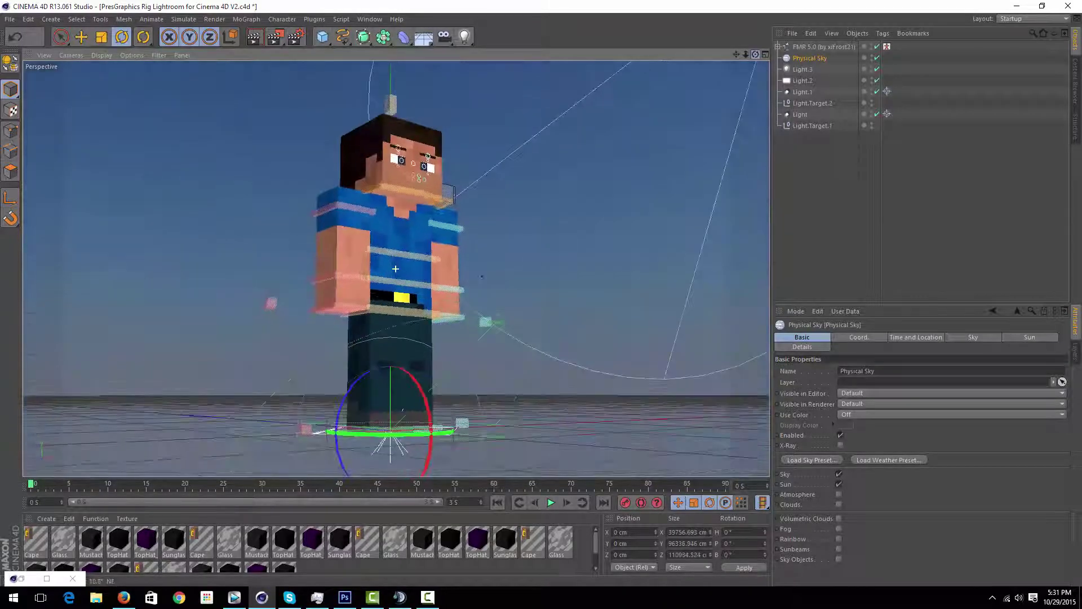
left_click(452, 199)
left_click(602, 127)
mouse_move(756, 55)
left_mouse_down()
mouse_move(711, 55)
mouse_move(755, 46)
mouse_move(756, 60)
left_mouse_up()
left_click_drag(821, 162, 824, 86)
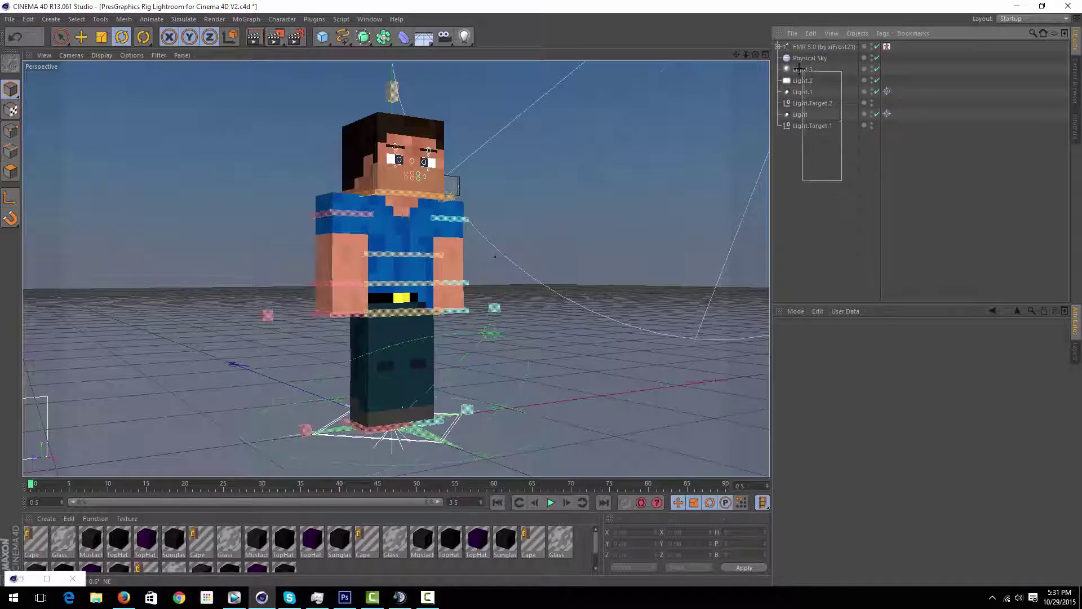
left_click_drag(798, 56, 797, 55)
mouse_move(824, 175)
left_mouse_down()
mouse_move(794, 58)
mouse_move(813, 160)
left_mouse_up()
left_click_drag(756, 54, 739, 70)
left_click_drag(642, 60, 620, 60)
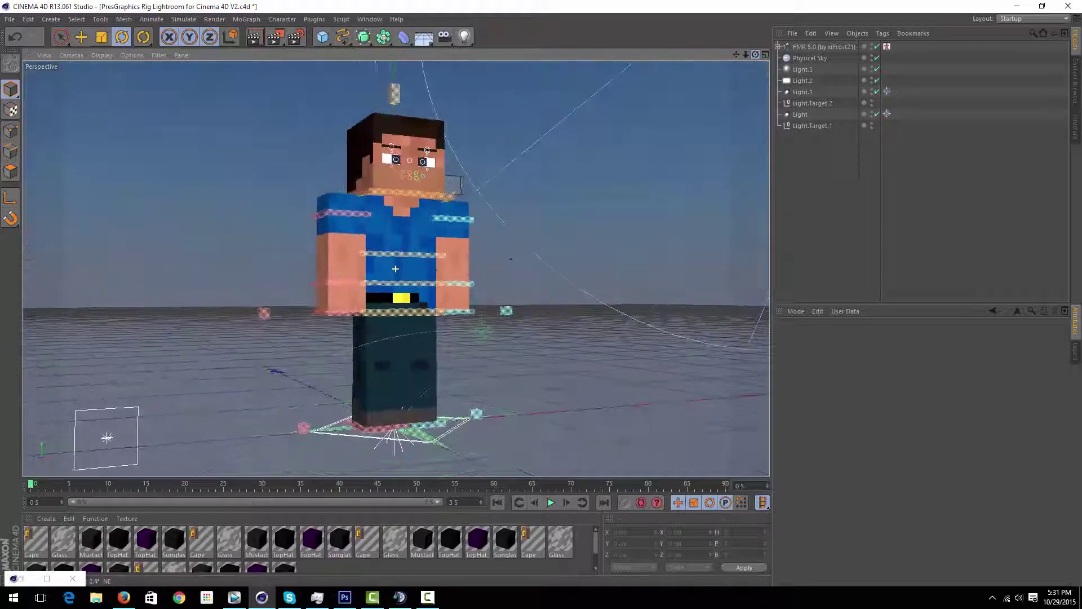
left_click(689, 87)
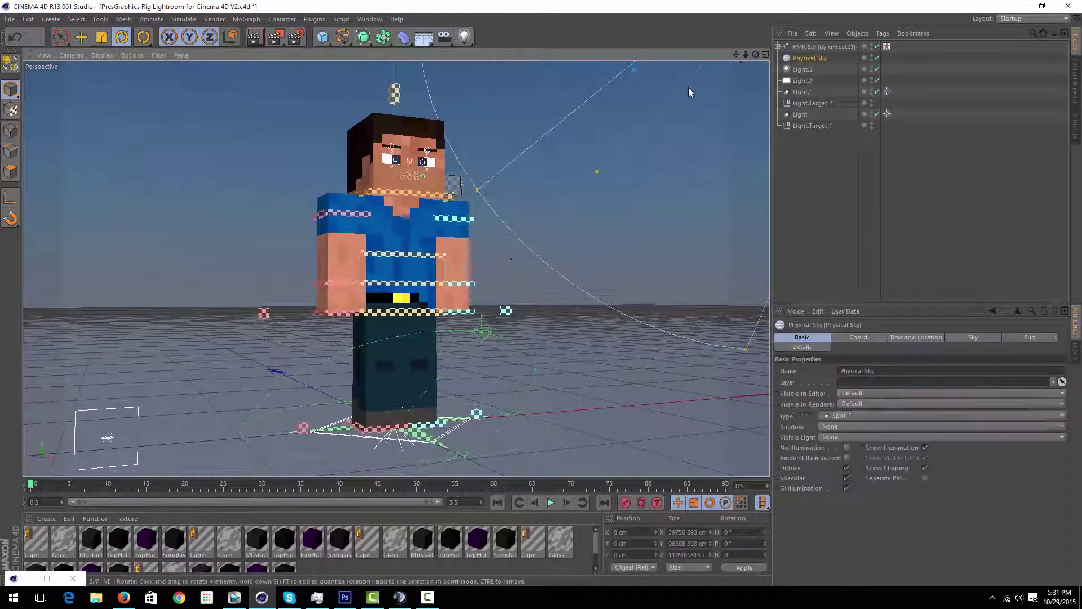
left_click_drag(833, 189, 816, 53)
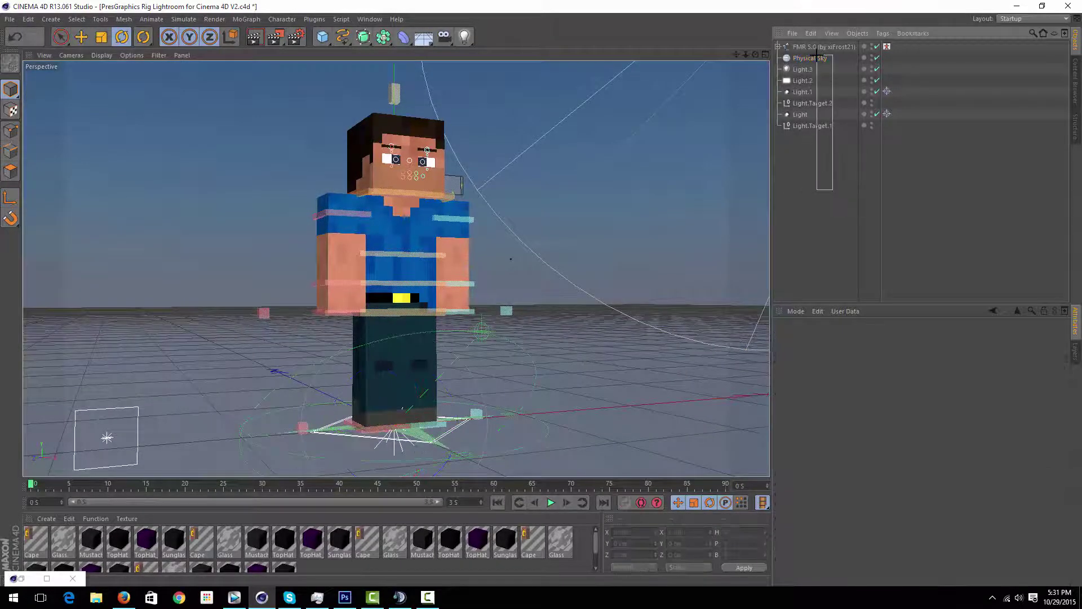
Inspect the FMR 5.0 rig, the Physical Sky and the character's back and waist controls, checking their properties
left_click(800, 48)
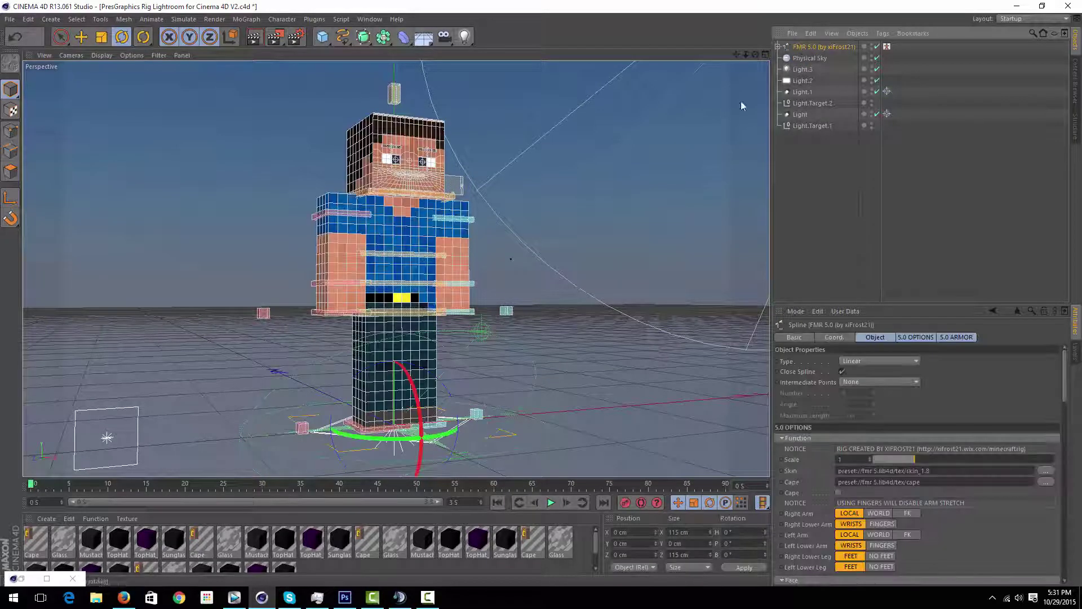
left_click(810, 58)
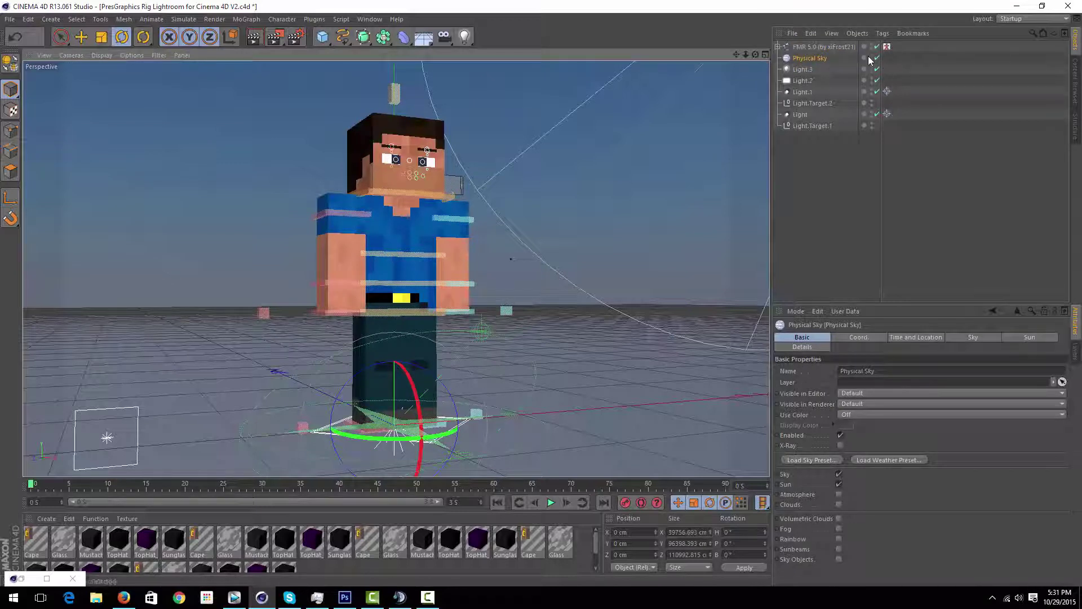
left_click(845, 47)
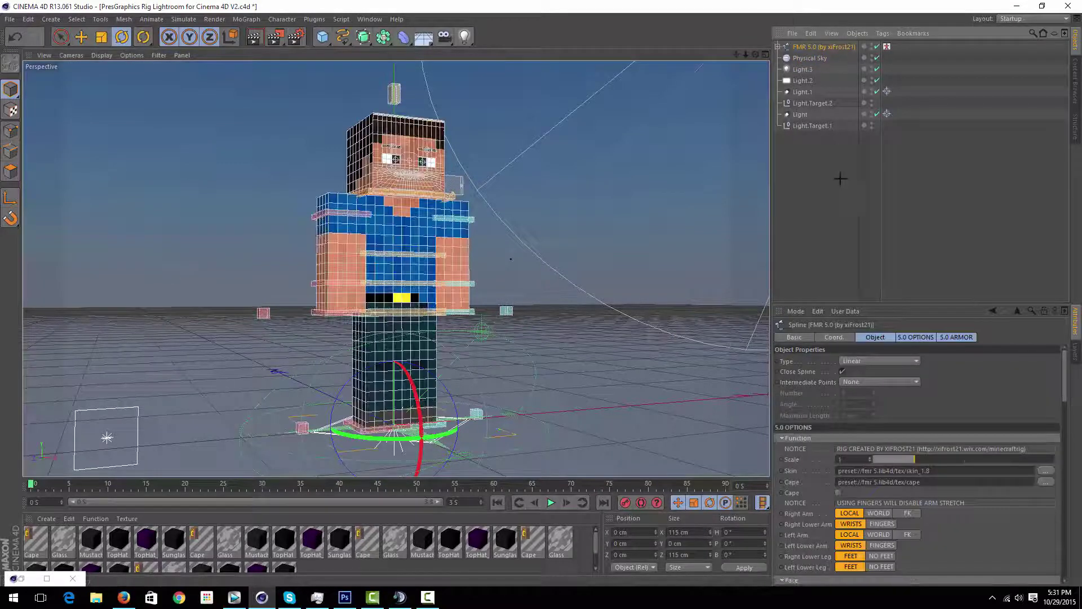
left_click(841, 179)
left_click_drag(756, 54, 722, 55)
left_click_drag(395, 269, 365, 275, "alt")
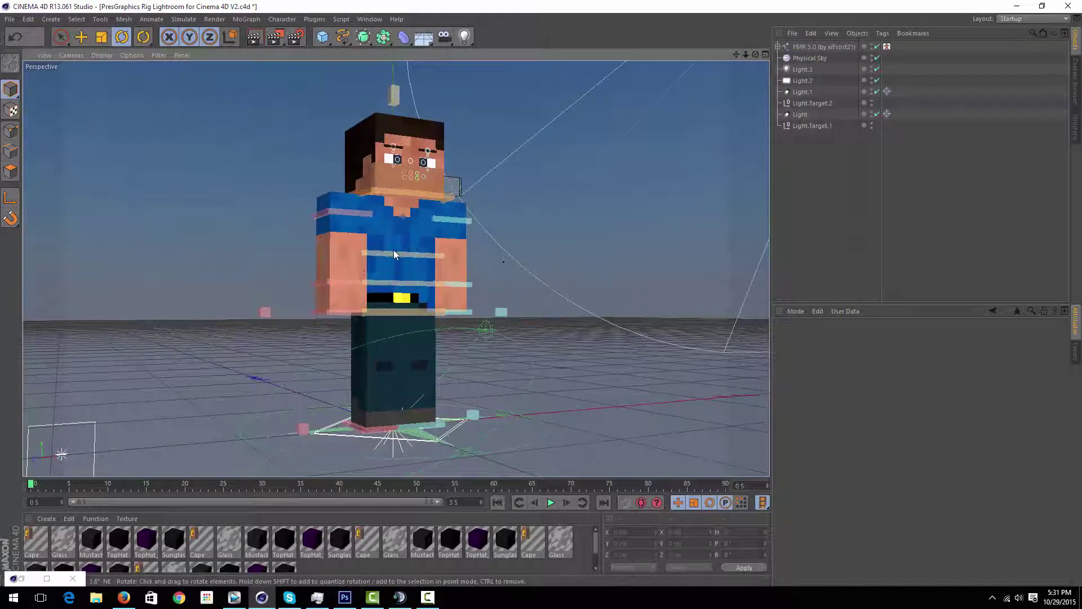
left_click(394, 255)
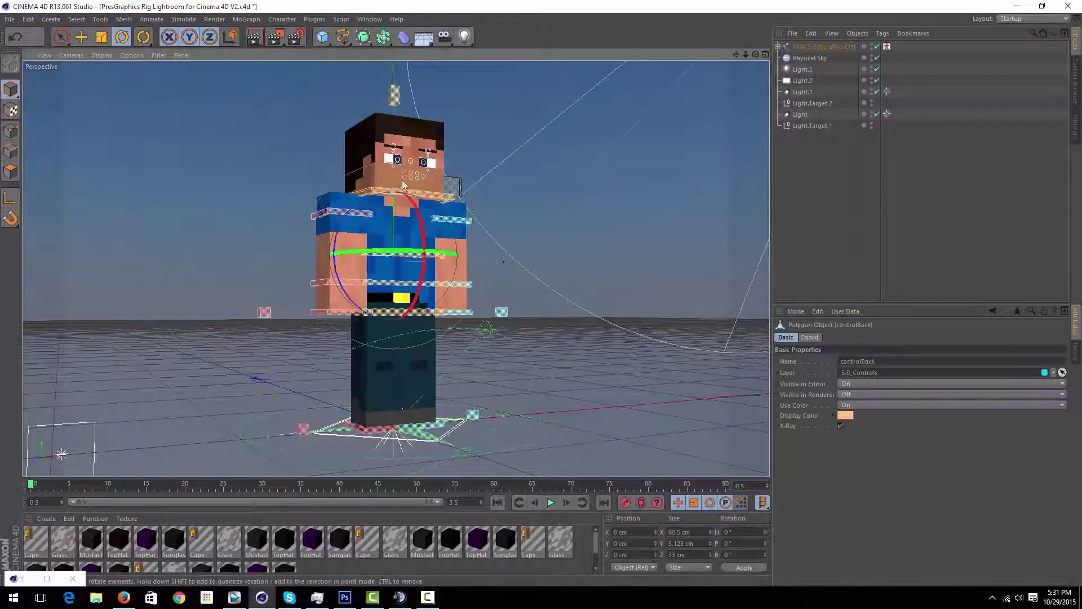
left_click(399, 309)
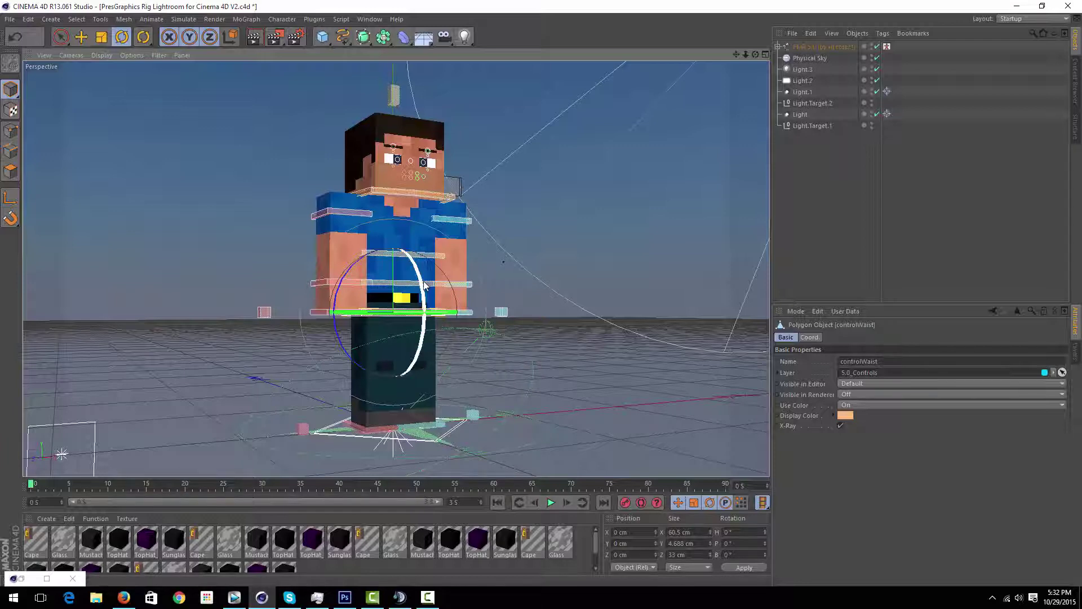
left_click(643, 159)
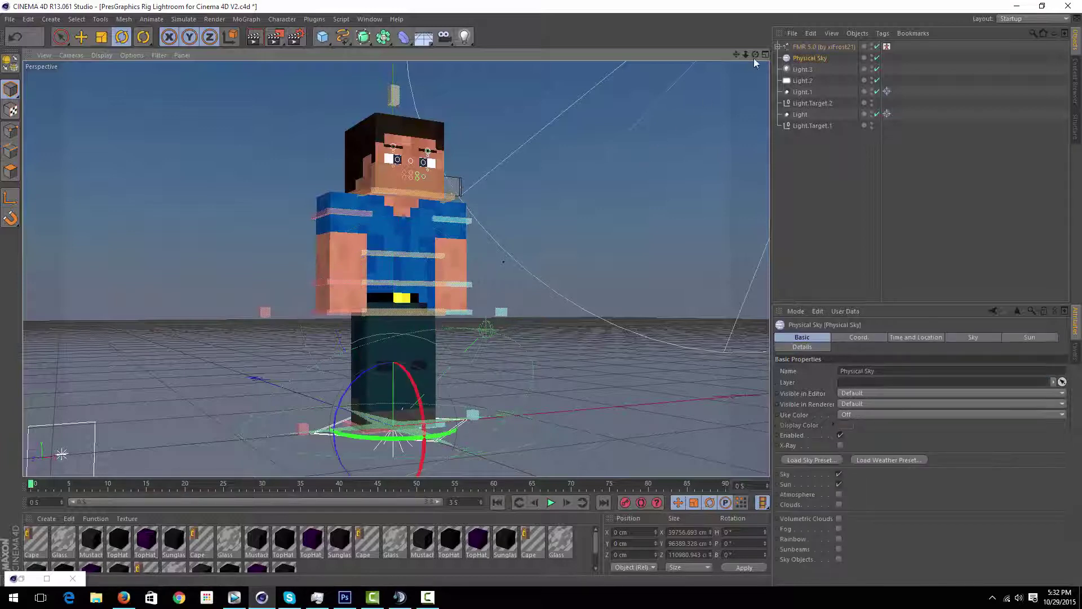
Browse the Item Pack and Minecraft Sword Pack presets in the Content Browser and preview several swords
left_click_drag(754, 59, 766, 37)
double_click(29, 577)
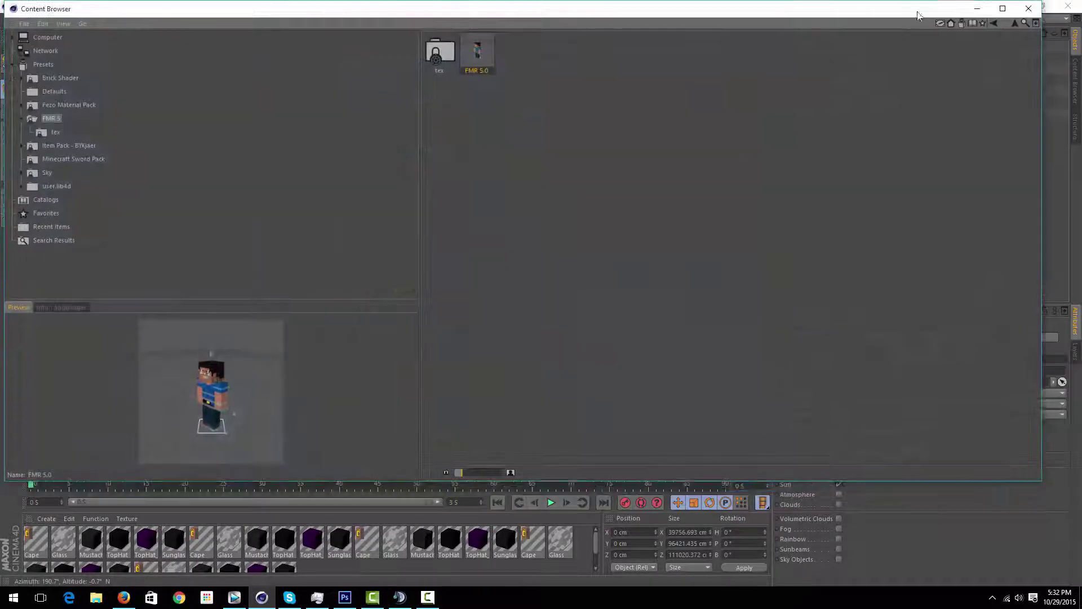
left_click(85, 146)
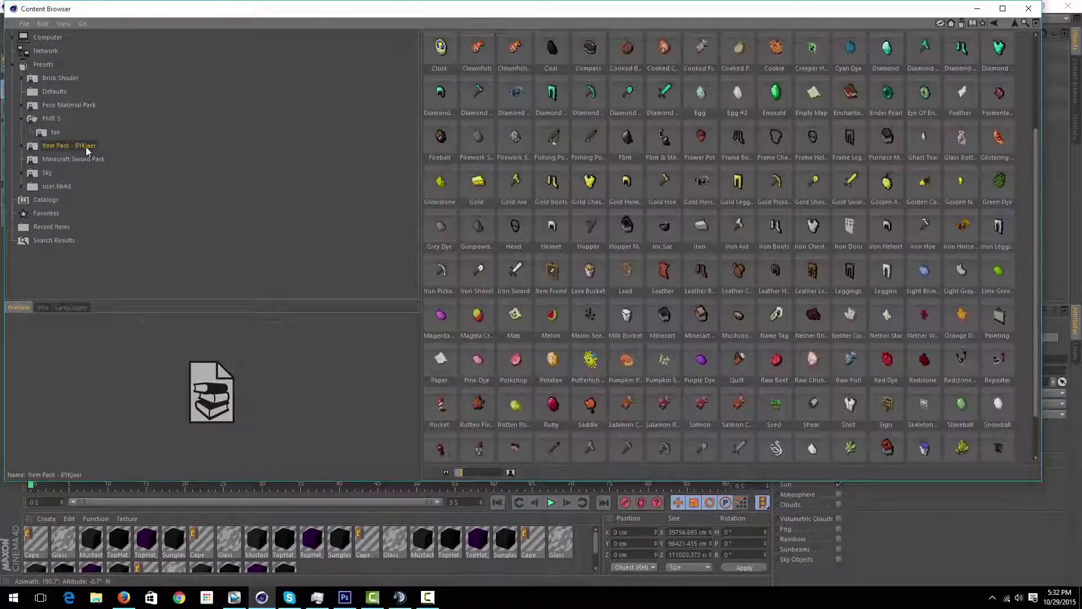
left_click(87, 159)
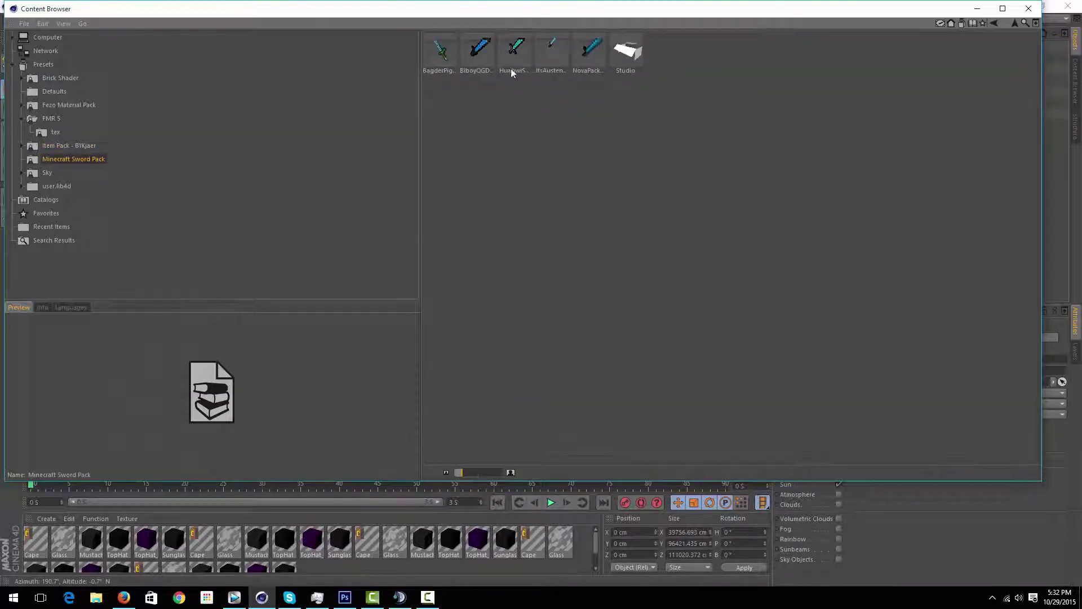
left_click(480, 51)
left_click(435, 59)
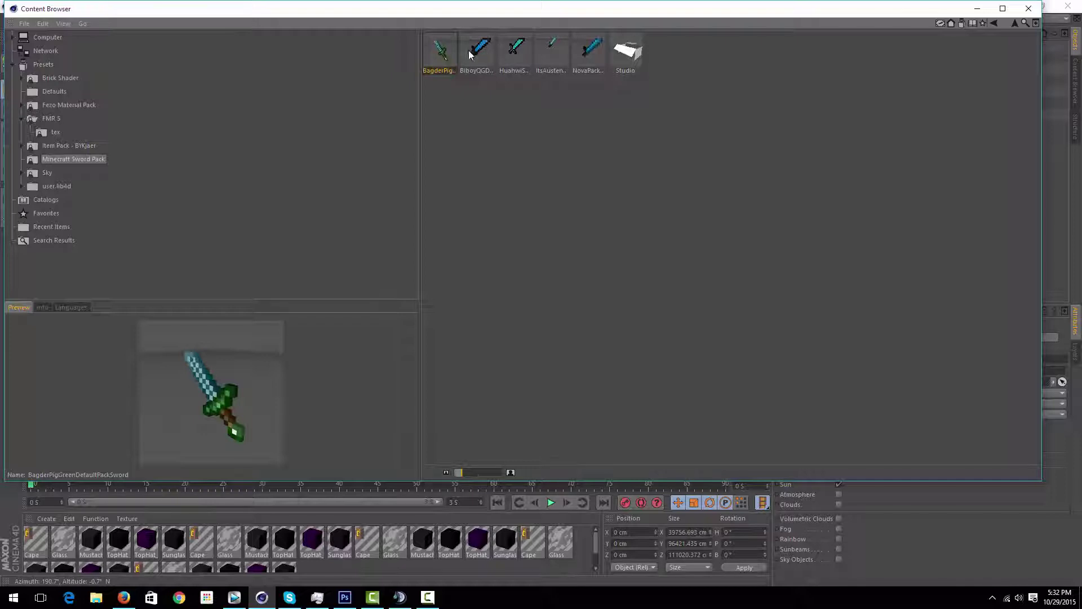
left_click(485, 55)
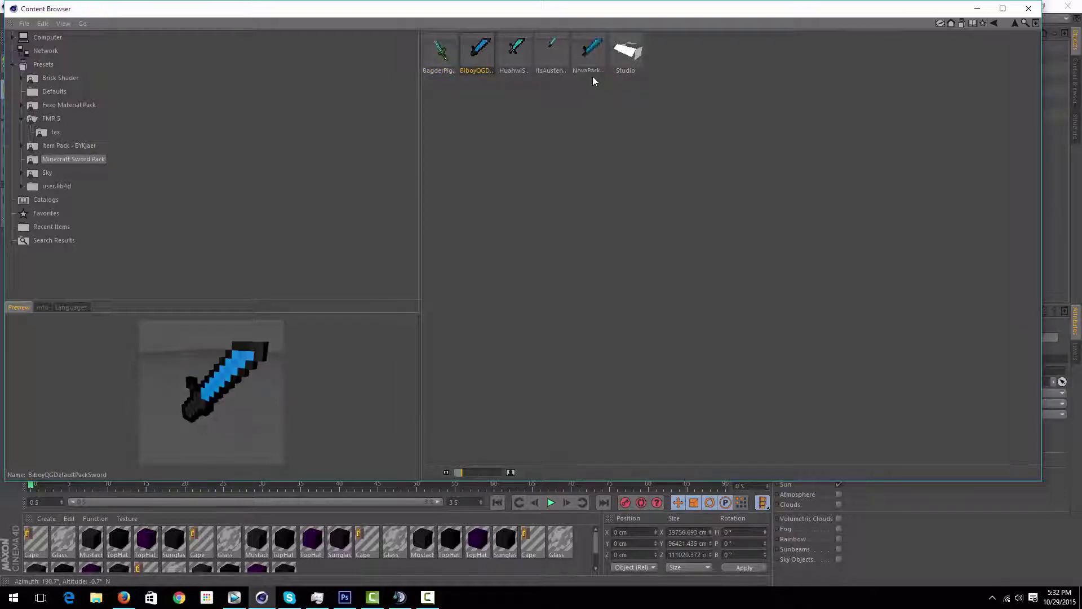
left_click(544, 49)
left_click(595, 48)
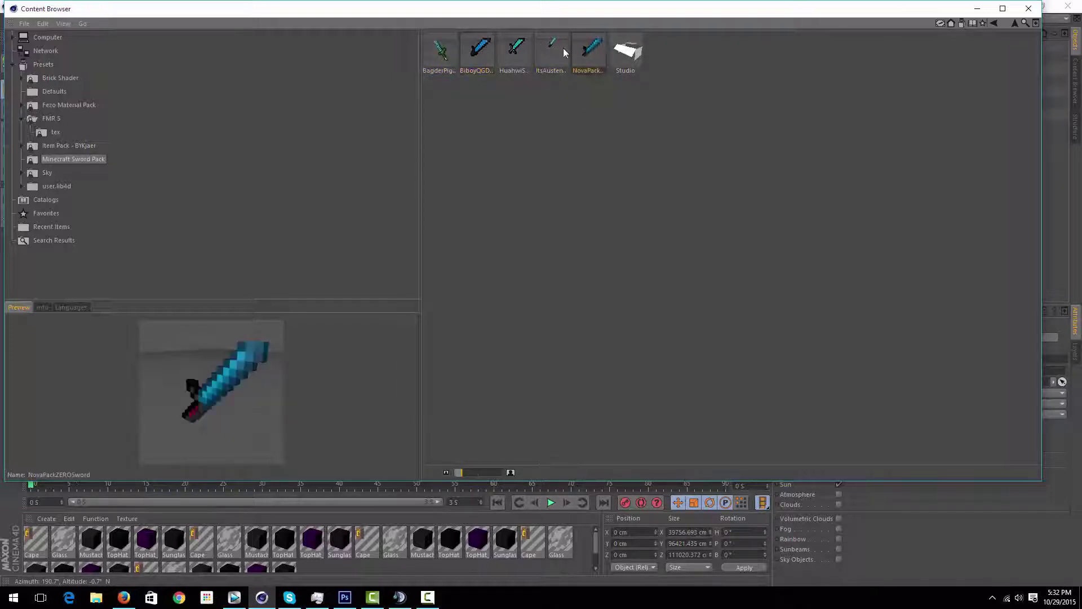
left_click(517, 52)
Add the BiboyQGDefaultPackSword preset to the scene and return to the character view
double_click(484, 61)
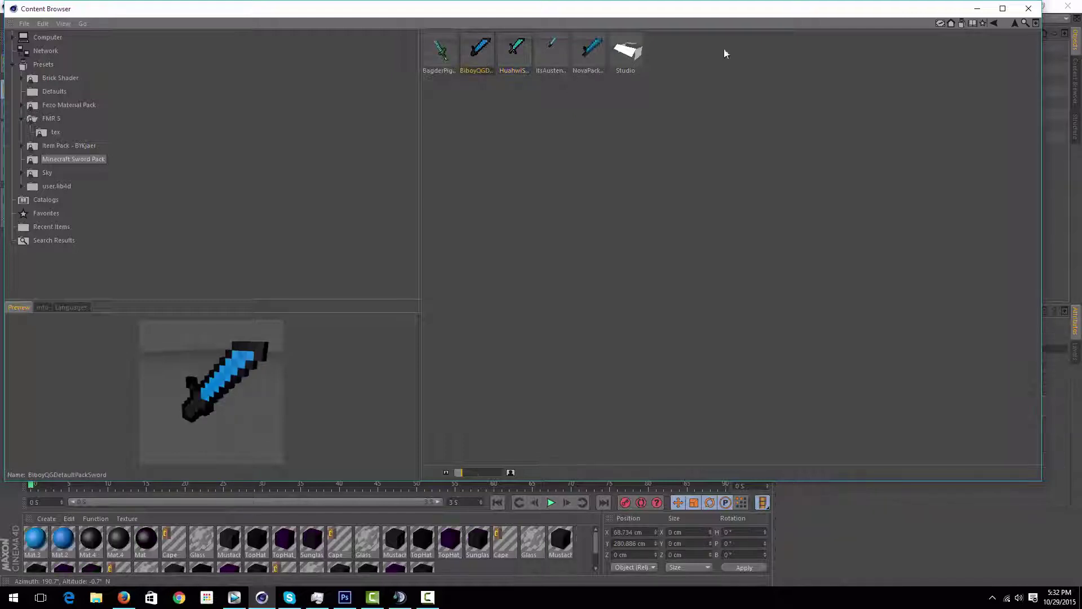
left_click(977, 8)
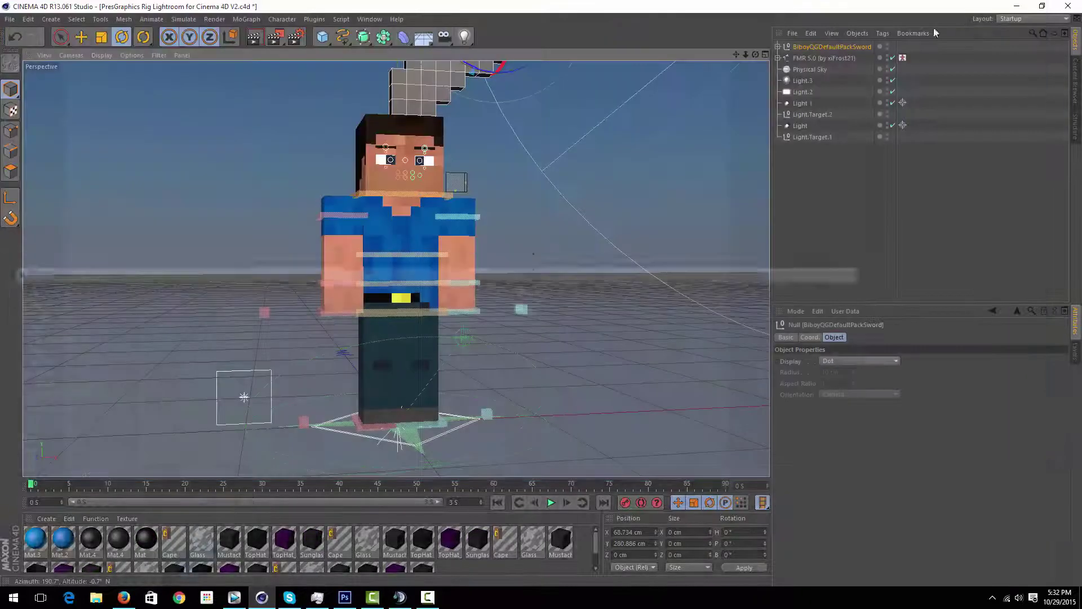
left_click(833, 59)
left_click(828, 210)
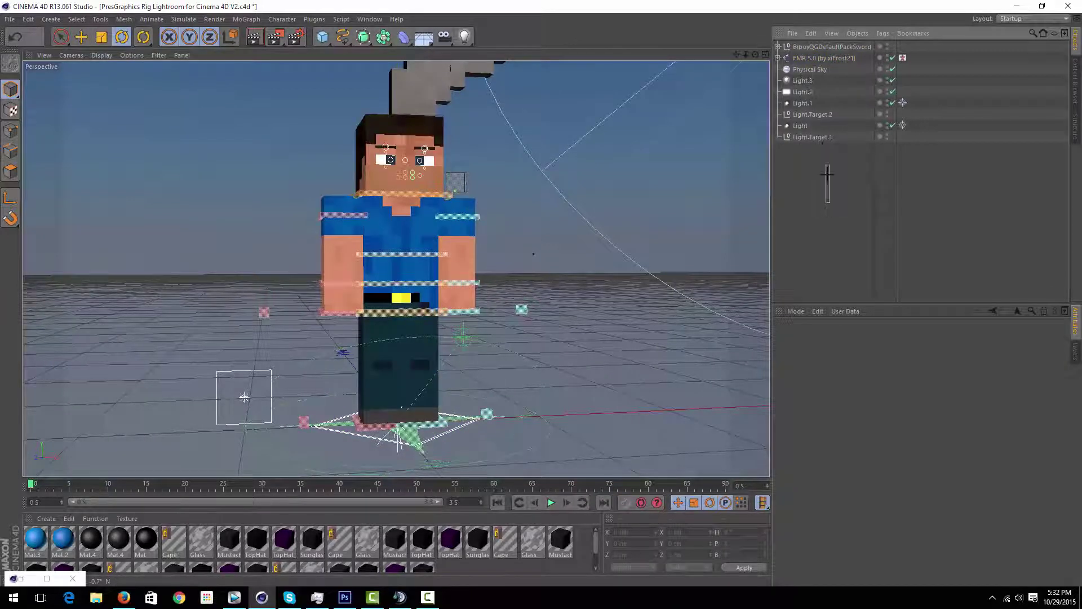
left_click(829, 60)
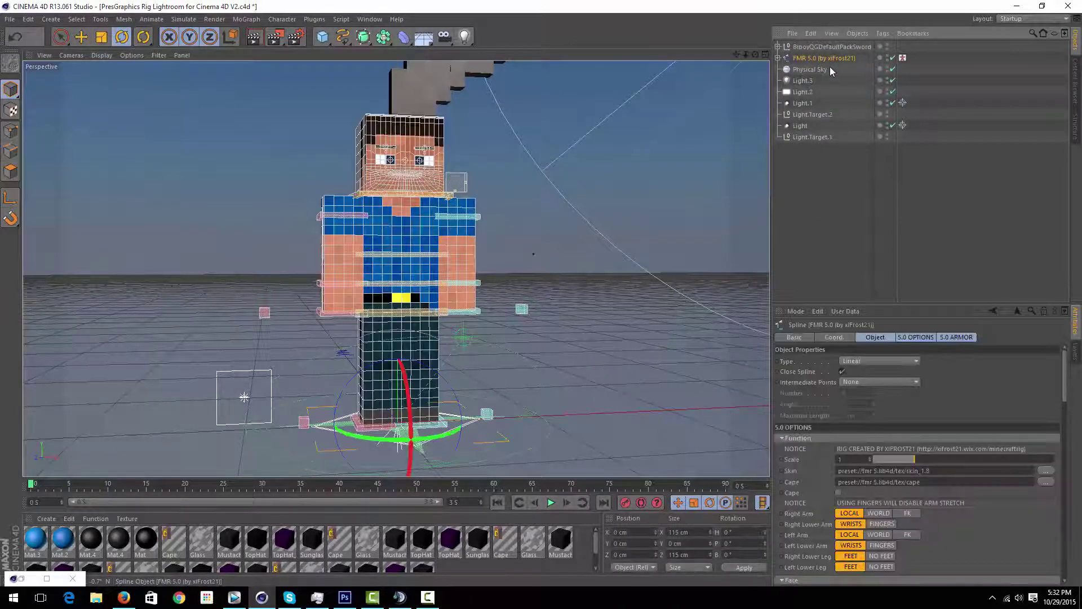
left_click(823, 237)
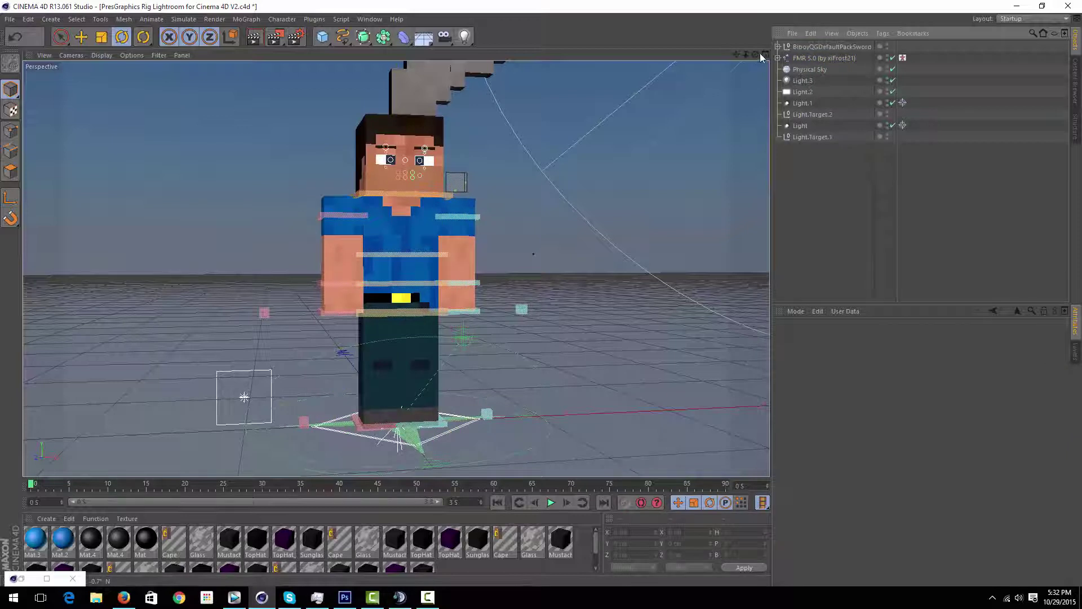
Move the imported sword down beside the character's arm as a trial, and delete it from the scene
left_click(823, 47)
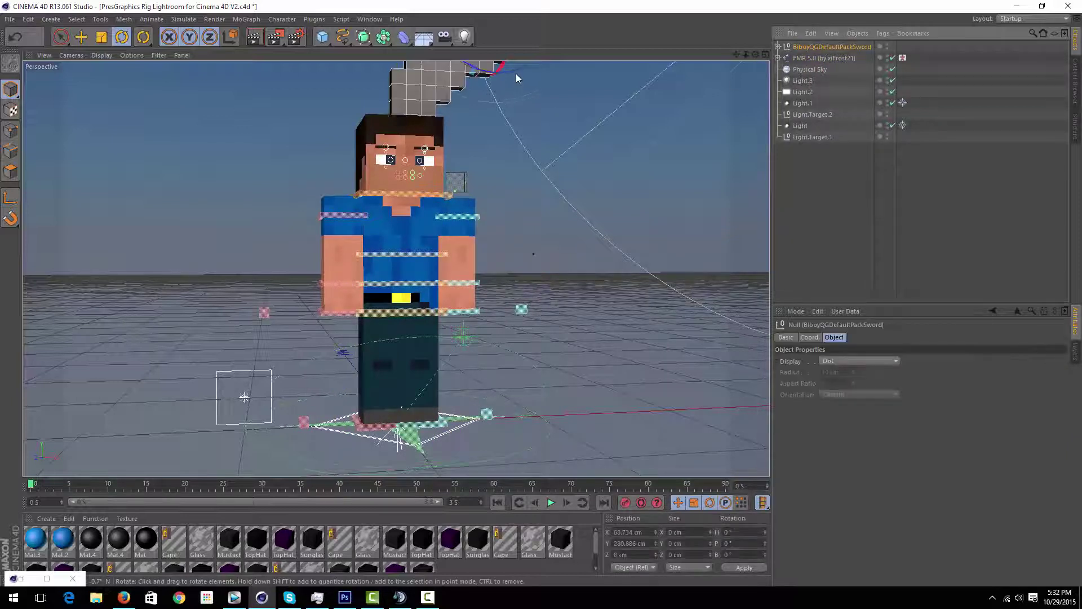
left_click(85, 36)
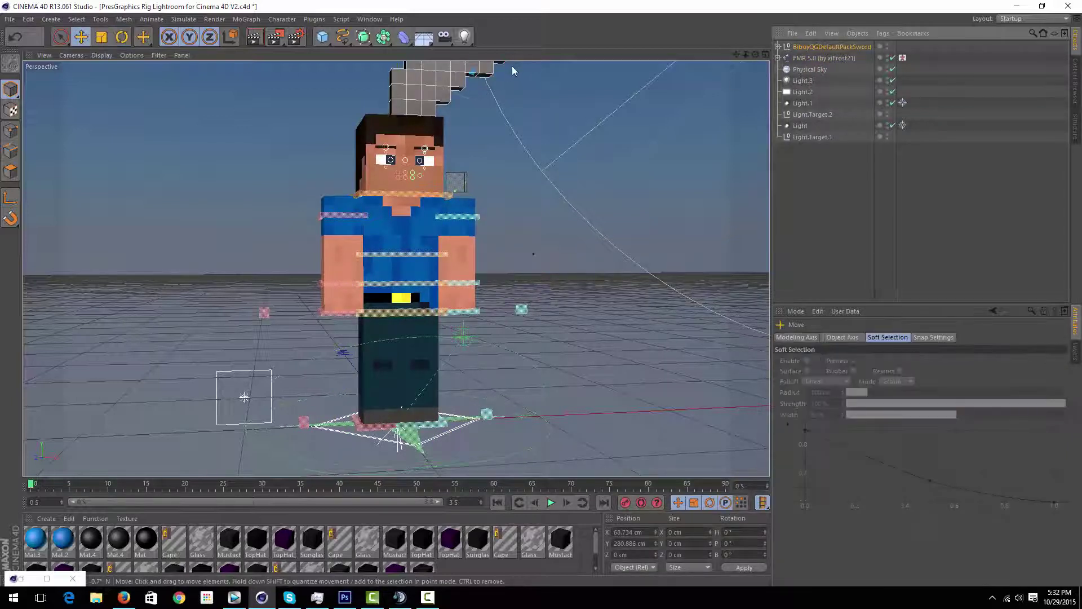
left_click_drag(512, 69, 320, 306)
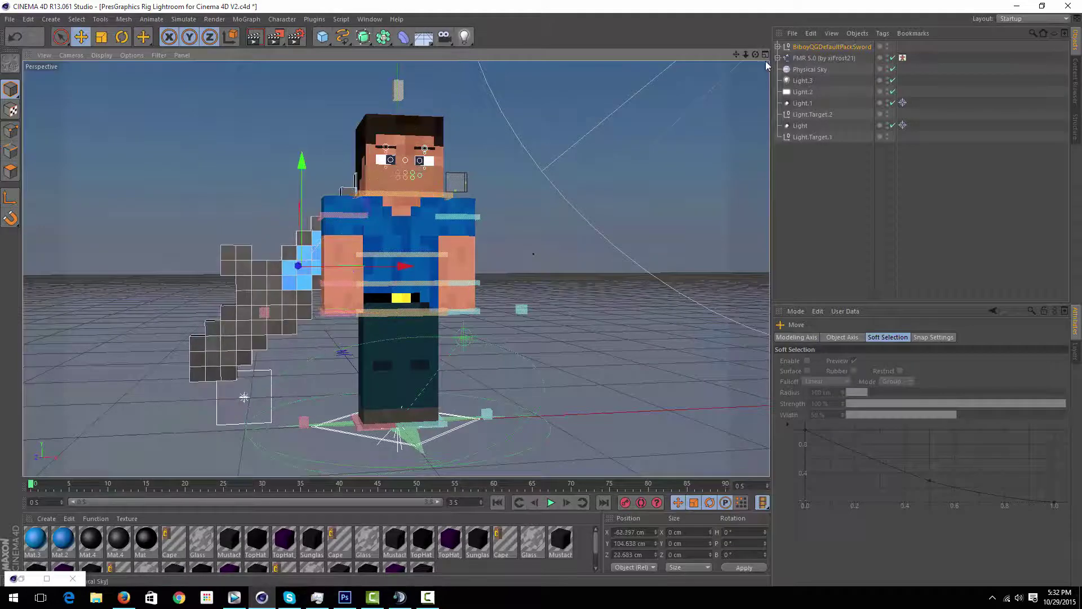
key("Delete")
Replace the FMR 5.0 rig's skin texture with FlipKips.png from the Skins folder on the Desktop, keeping the rig selected
left_click(826, 47)
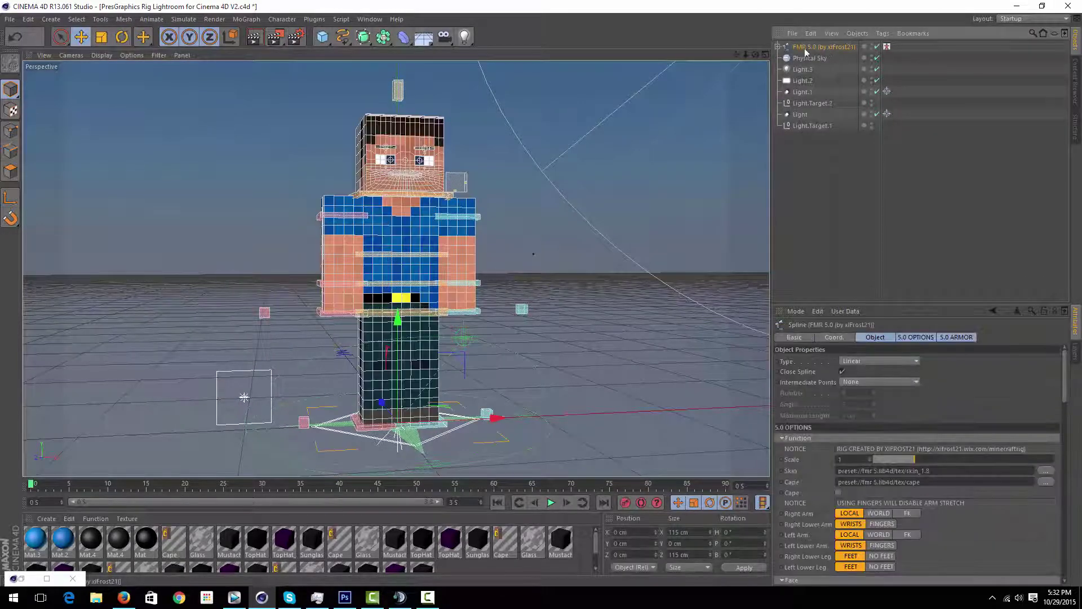
left_click(779, 47)
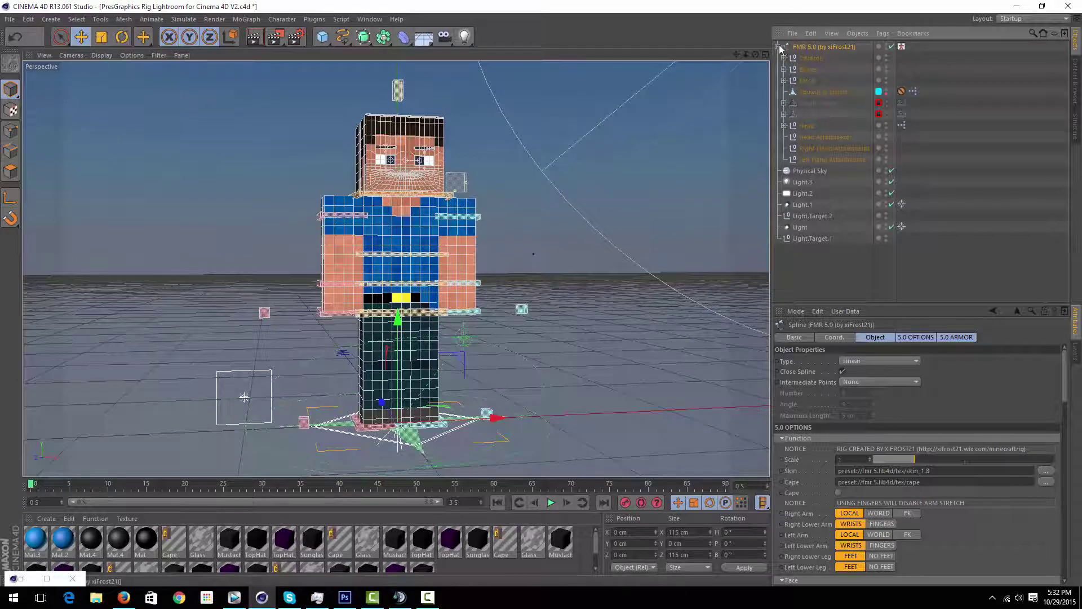
left_click(779, 47)
left_click(1045, 470)
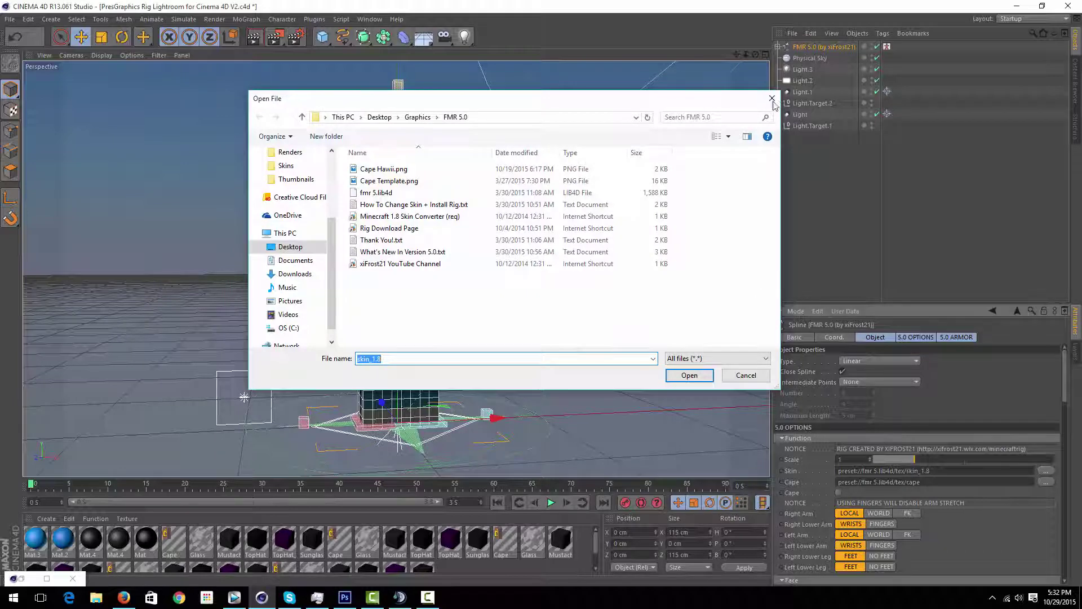
key("Escape")
left_click(1046, 470)
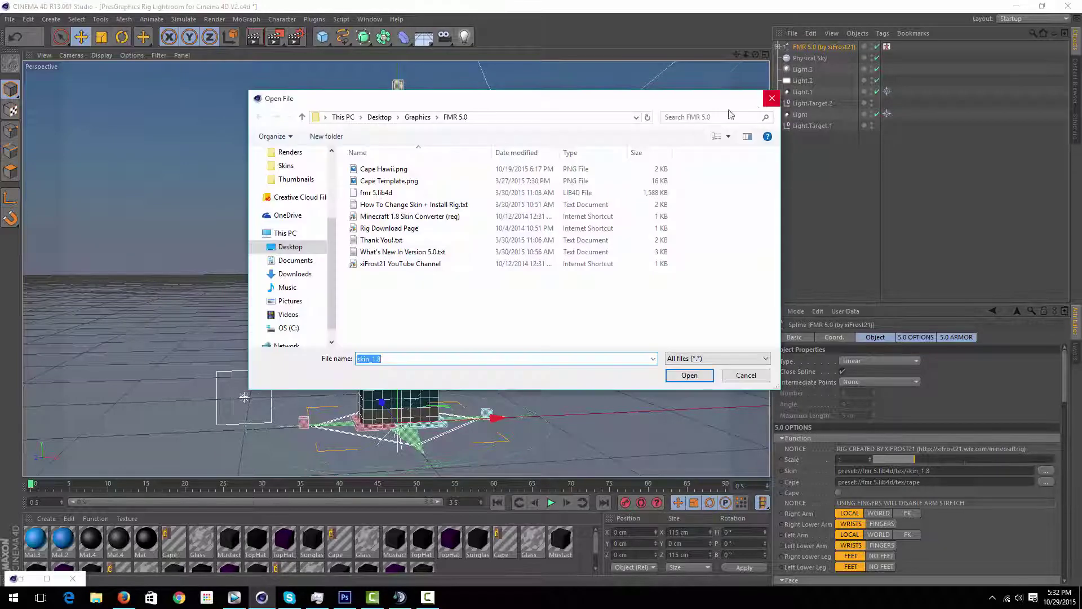
left_click(416, 117)
left_click(380, 117)
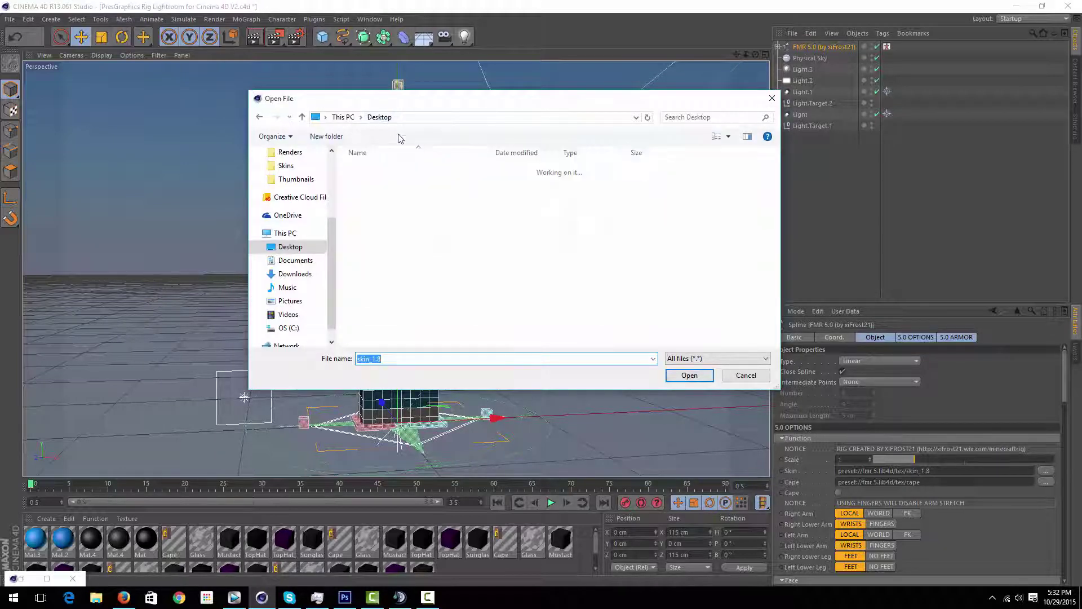
double_click(427, 217)
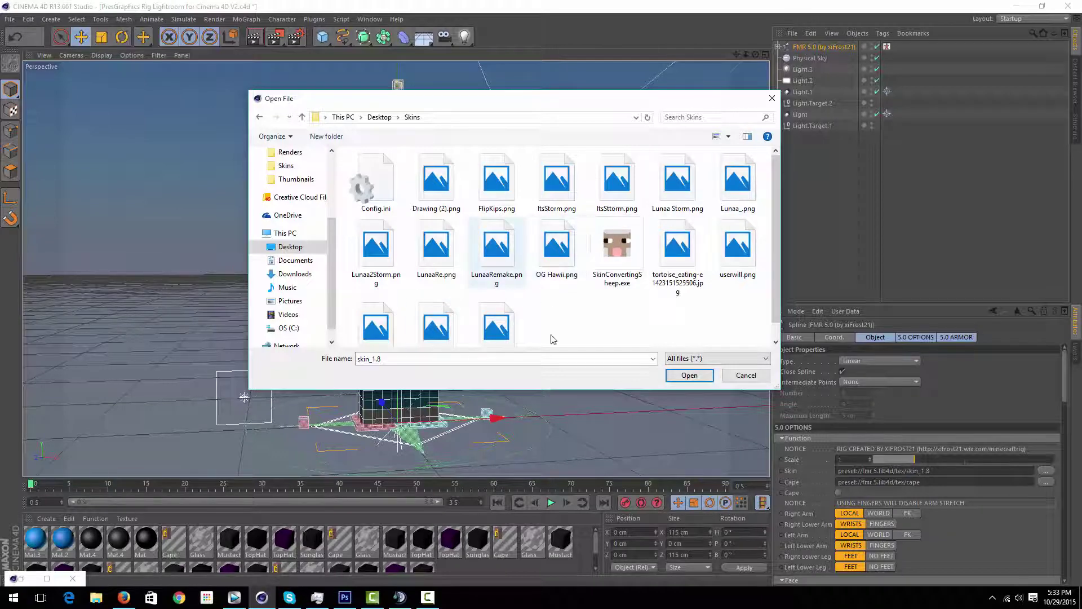
double_click(497, 181)
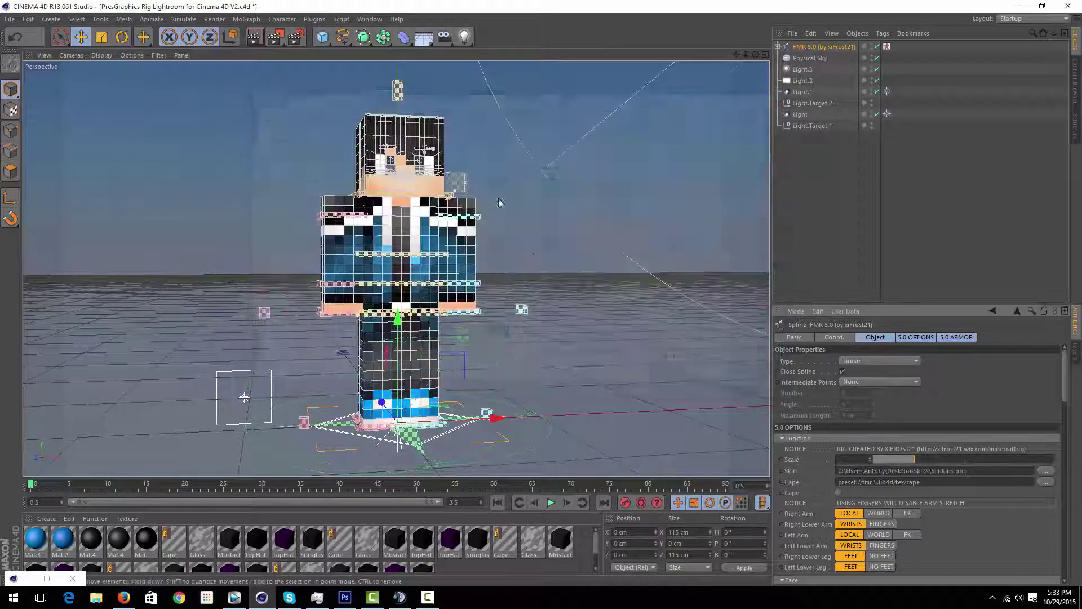
left_click(563, 162)
left_click(821, 47)
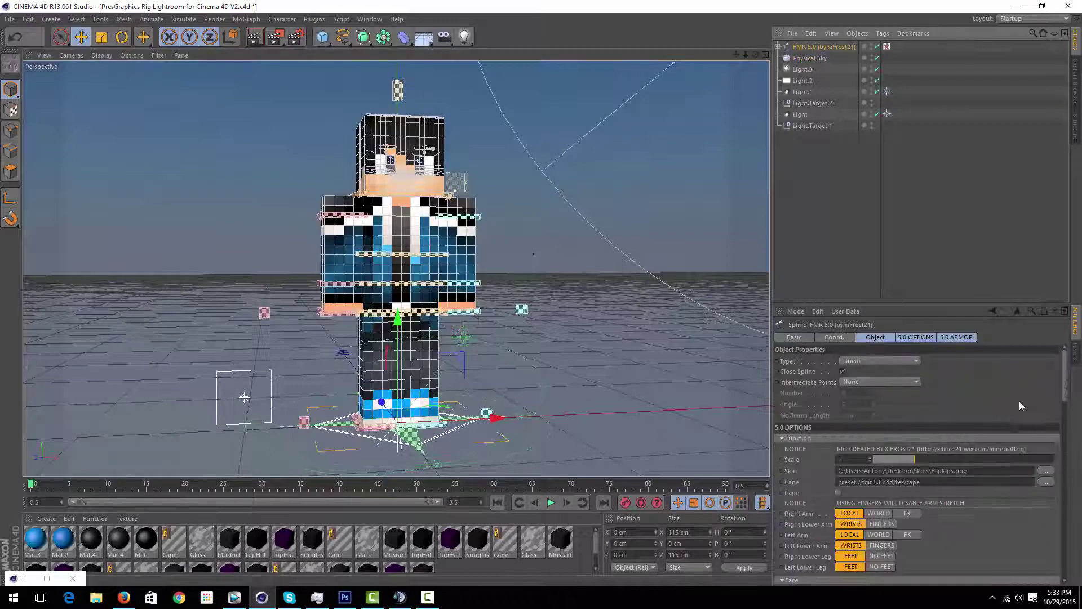
Turn off the FMR 5.0 rig's right eye, left eye, mouth, pupils, eyebrows and teeth
left_click_drag(1067, 392, 1066, 434)
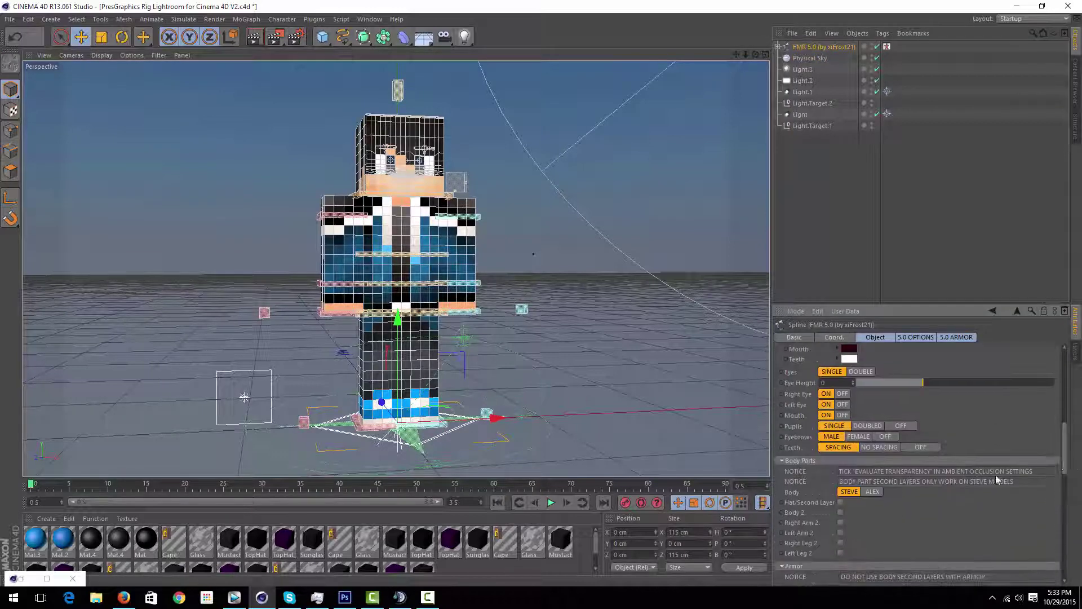
left_click(843, 404)
left_click(842, 414)
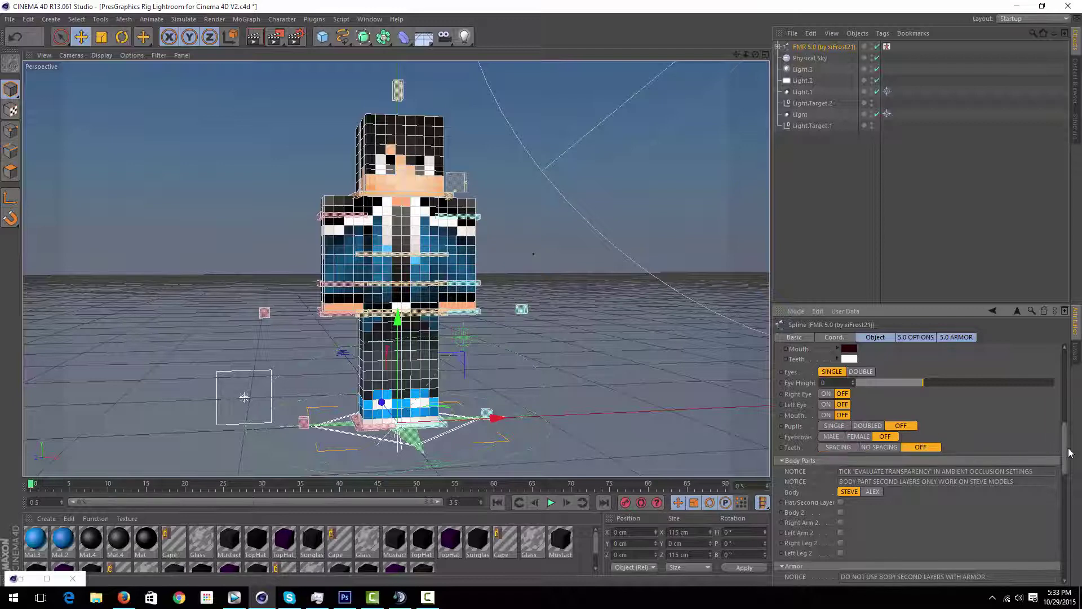
left_click_drag(1066, 450, 1064, 423)
left_click(560, 198)
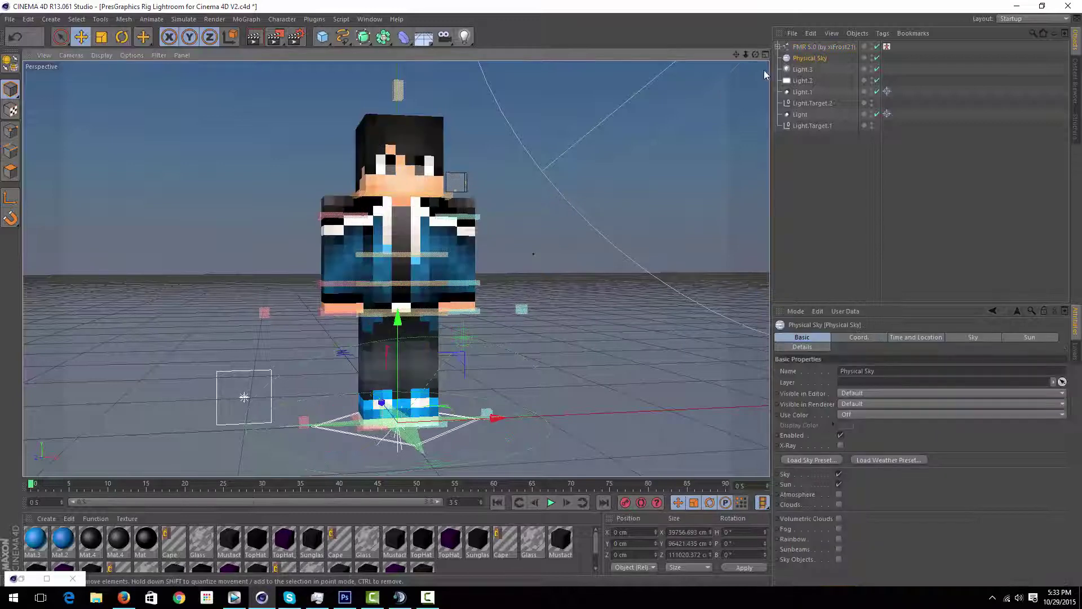
left_click_drag(756, 54, 817, 54)
Enable the FMR 5.0 rig's Hat/Second Layer body part and check the head from several angles
left_click(817, 46)
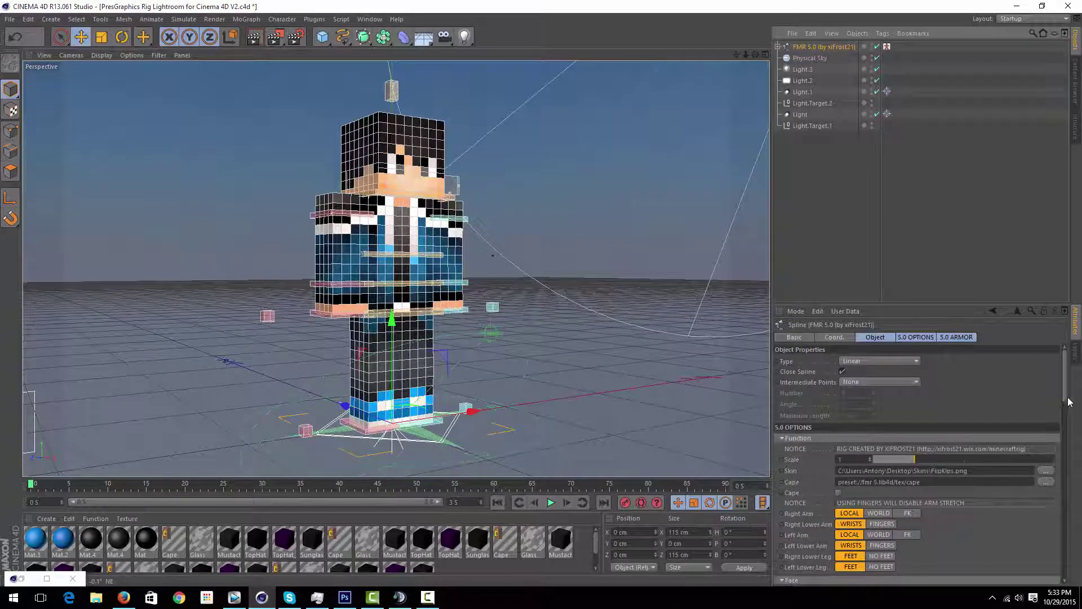
left_click_drag(1066, 401, 1065, 488)
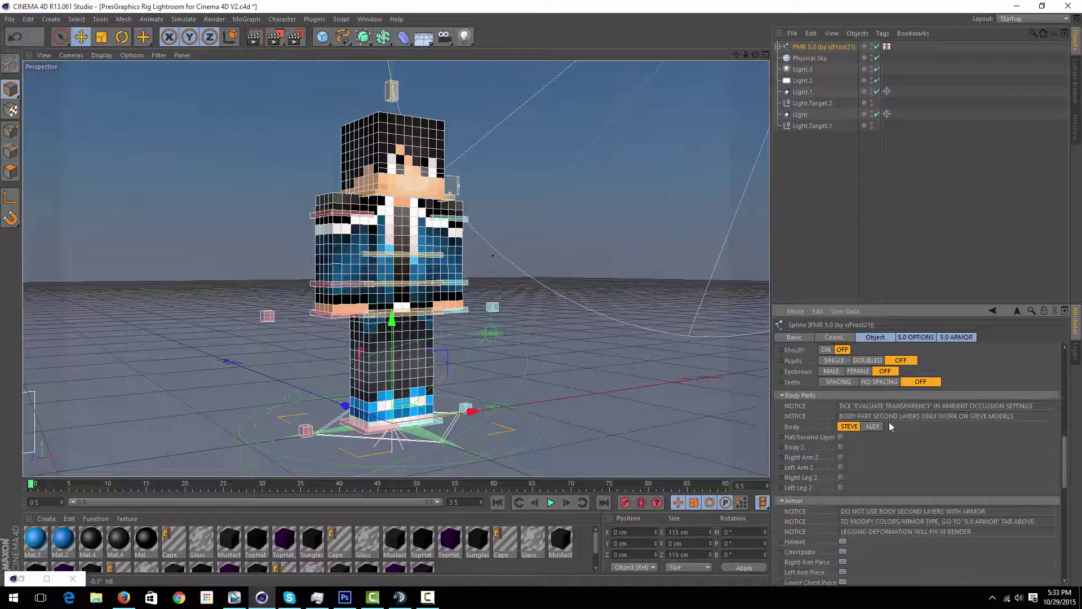
left_click(841, 437)
left_click(547, 336)
left_click_drag(756, 55, 705, 101)
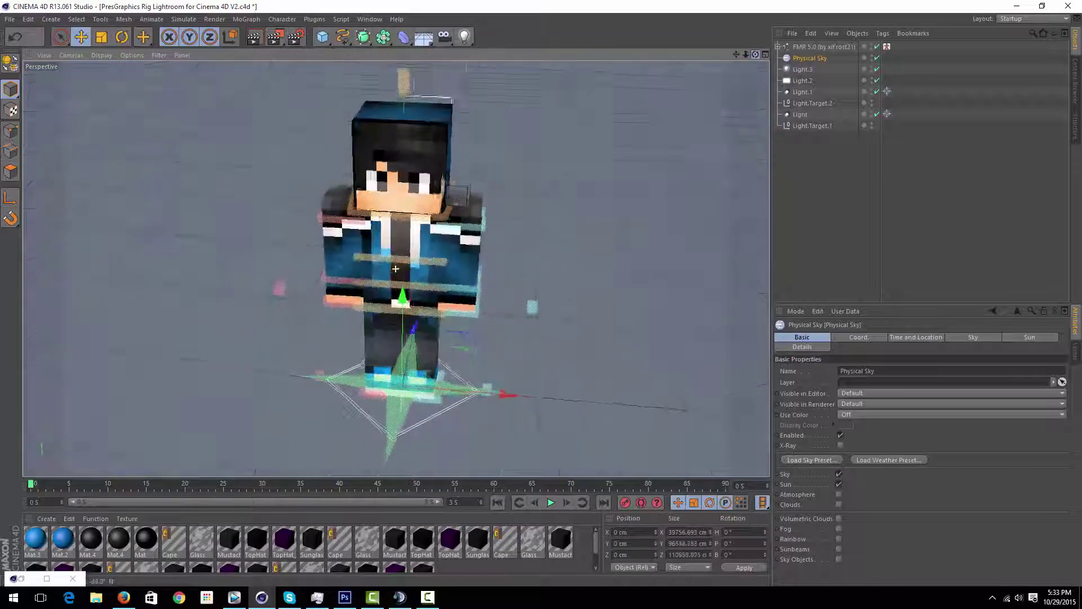
left_click_drag(508, 78, 544, 59)
left_click_drag(756, 55, 753, 55)
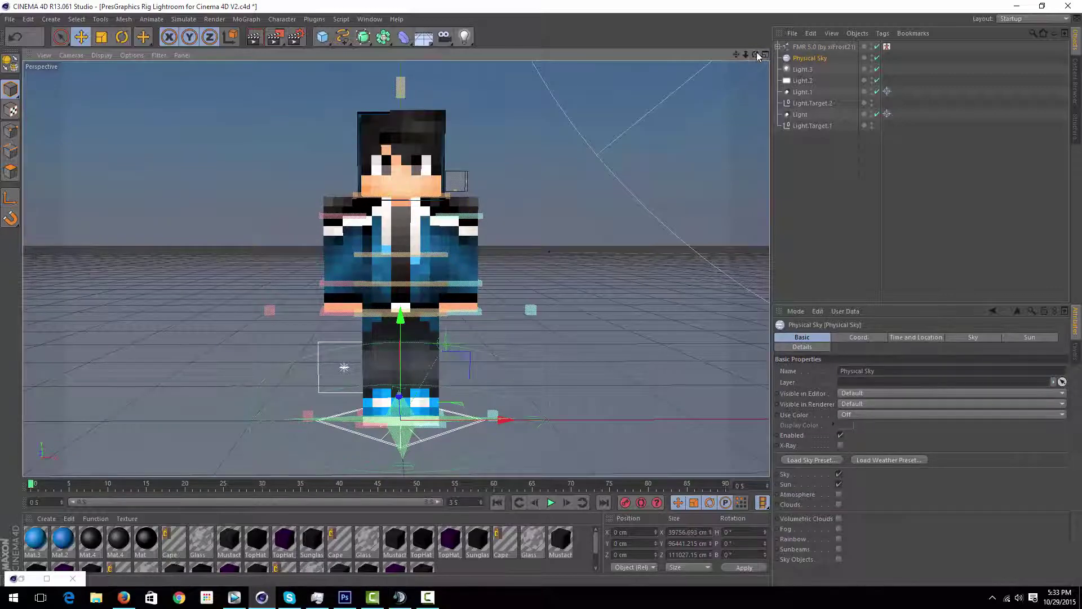
left_click_drag(755, 55, 751, 55)
Try to move the rig with its waist control, and undo the change
left_click(440, 314)
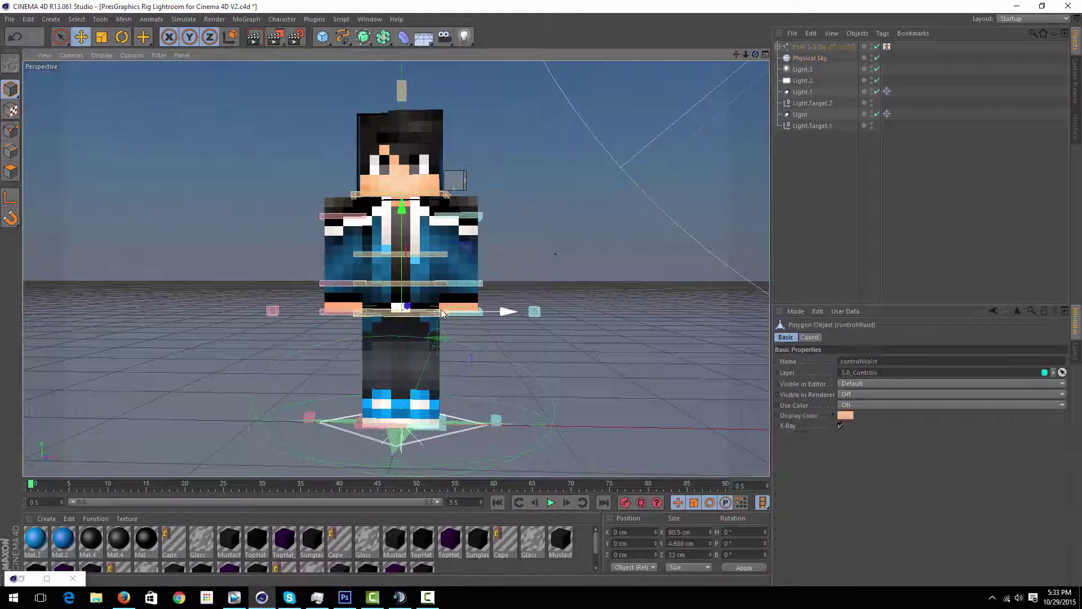
left_click_drag(404, 253, 448, 281)
key("ctrl+z")
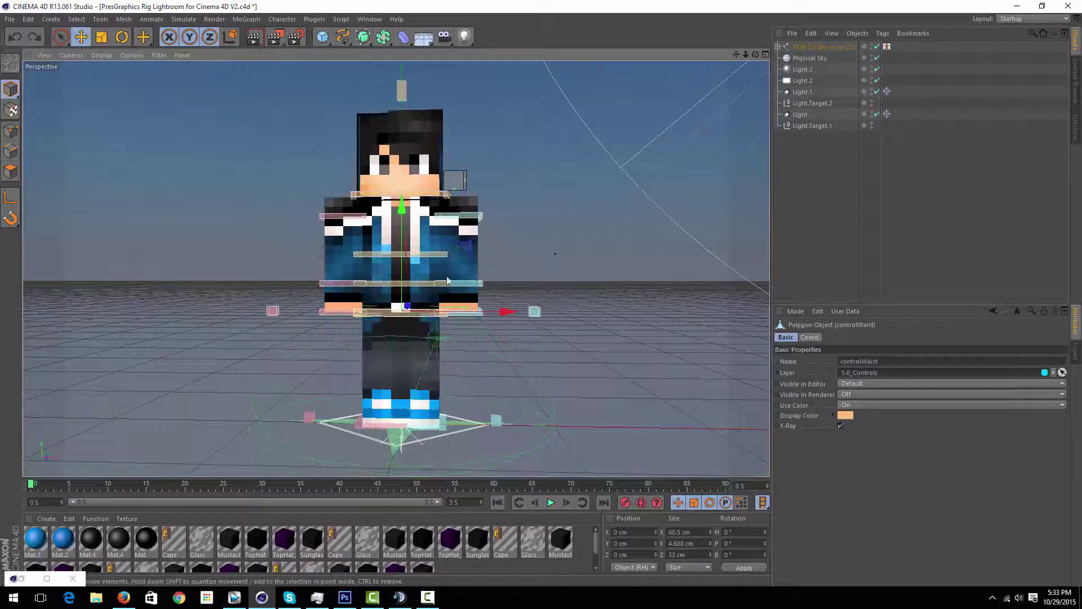
left_click(545, 177)
mouse_move(756, 55)
left_mouse_down()
mouse_move(759, 74)
mouse_move(806, 80)
mouse_move(798, 61)
mouse_move(741, 60)
mouse_move(758, 55)
left_mouse_up()
left_click(486, 313)
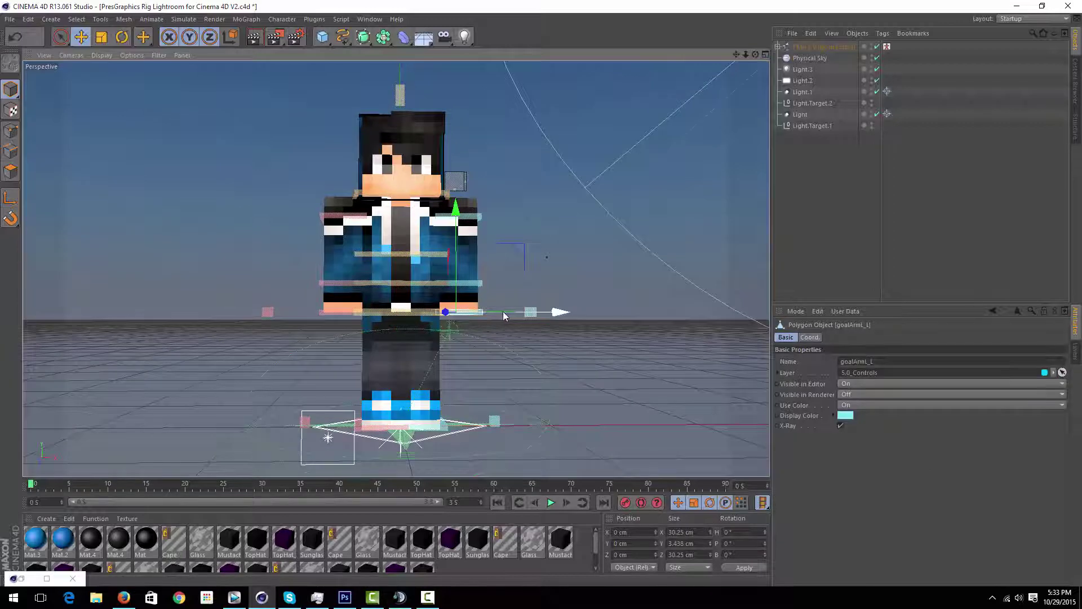
left_click(553, 168)
left_click_drag(756, 54, 702, 67)
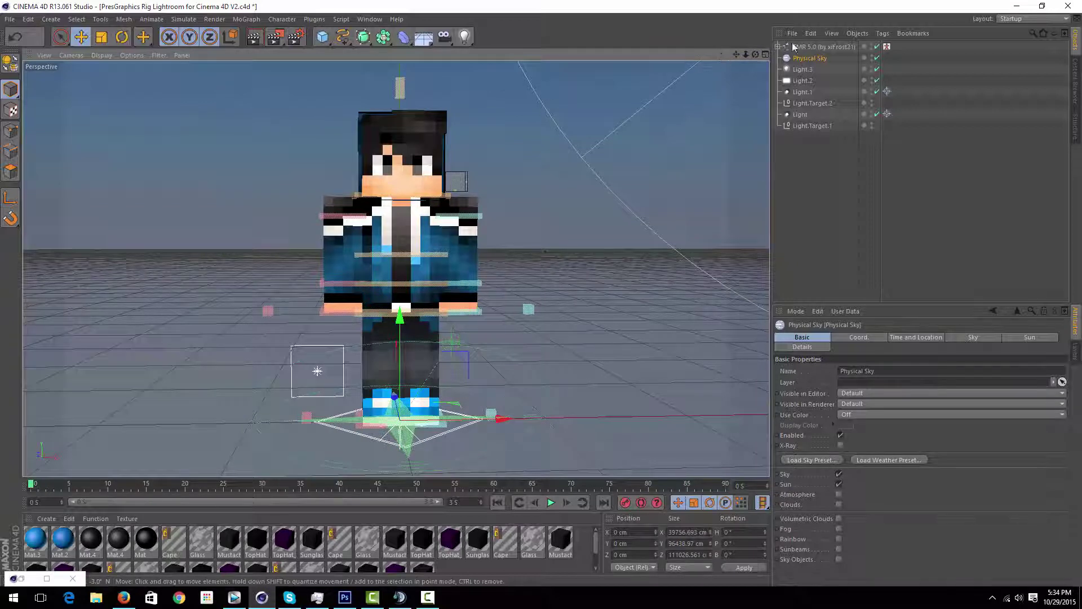
left_click(827, 47)
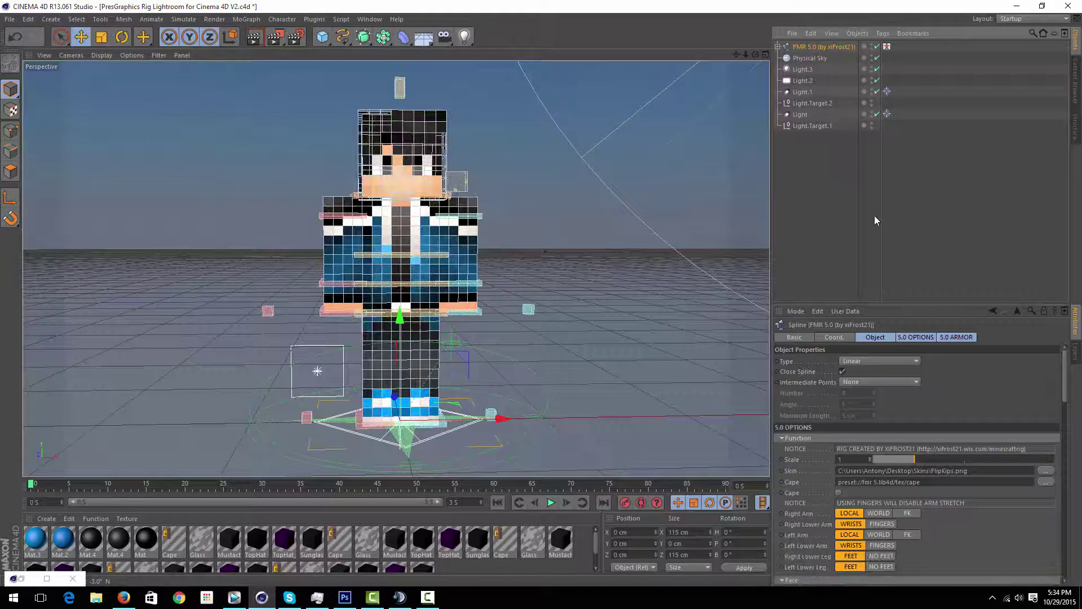
left_click(870, 200)
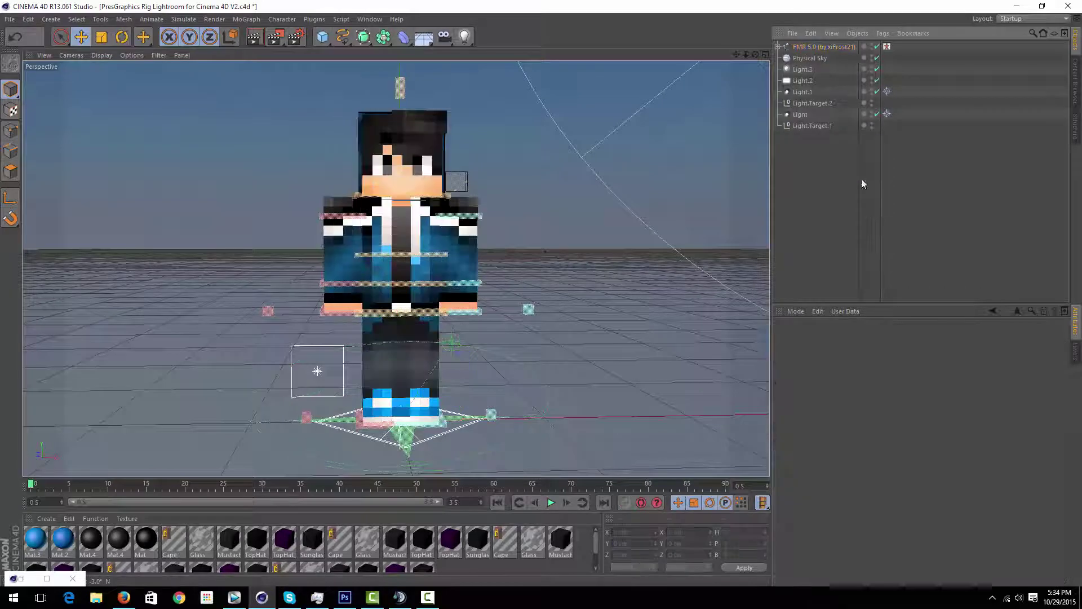
left_click(830, 47)
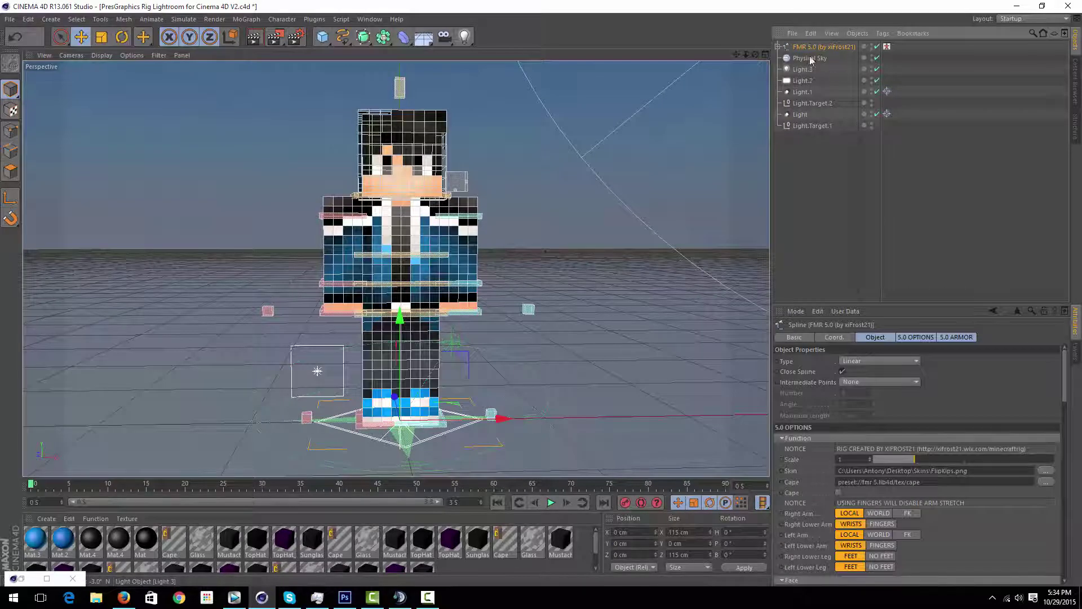
left_click(893, 247)
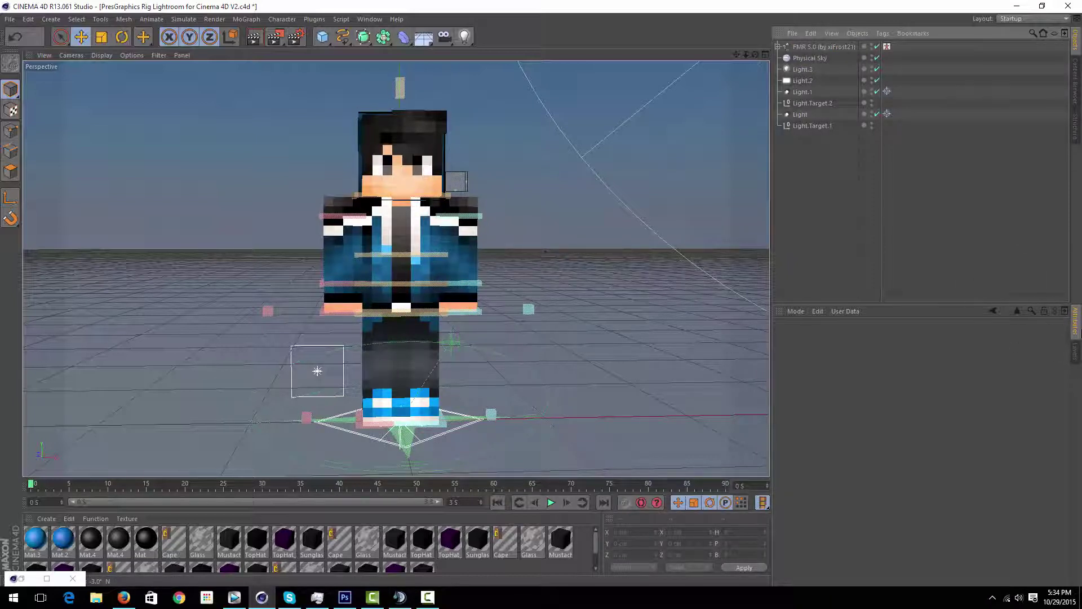
Expand the FMR 5.0 rig's hierarchy and its Mesh group, with the object attributes shown
left_click(1077, 354)
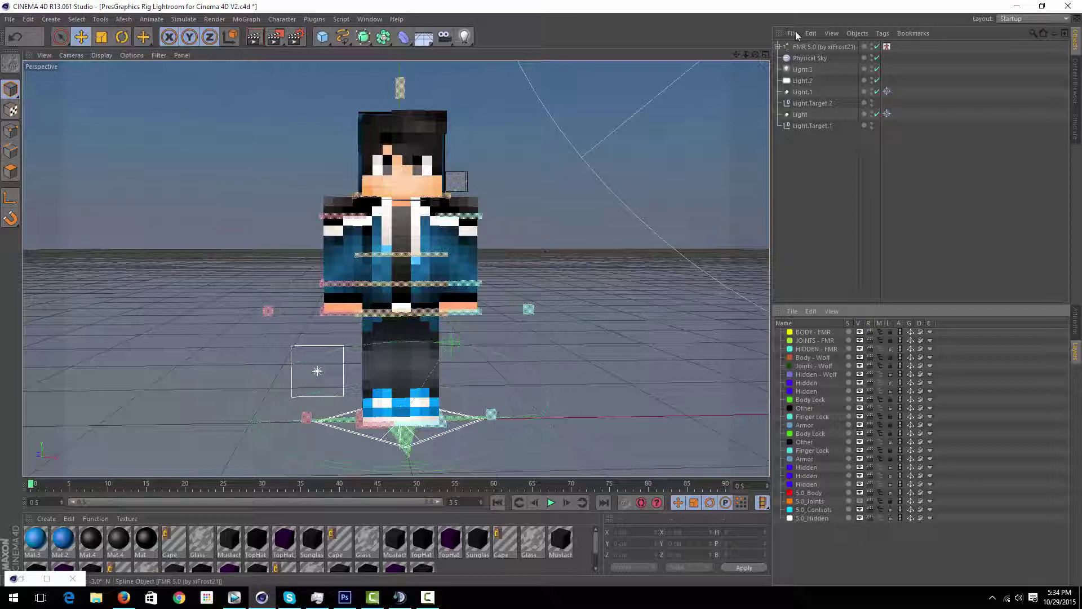
left_click(779, 46)
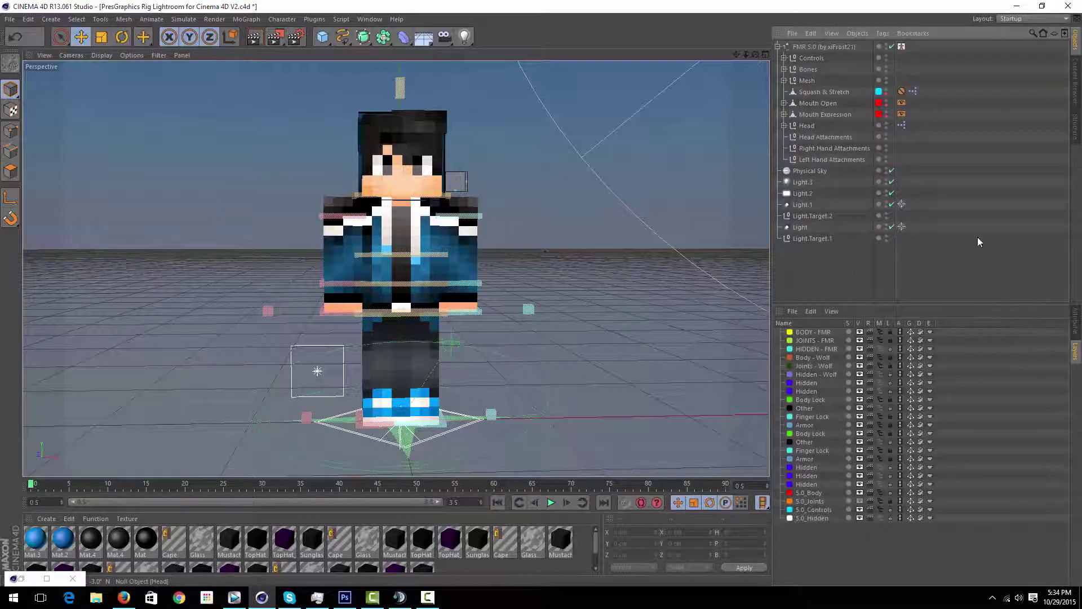
left_click(1074, 321)
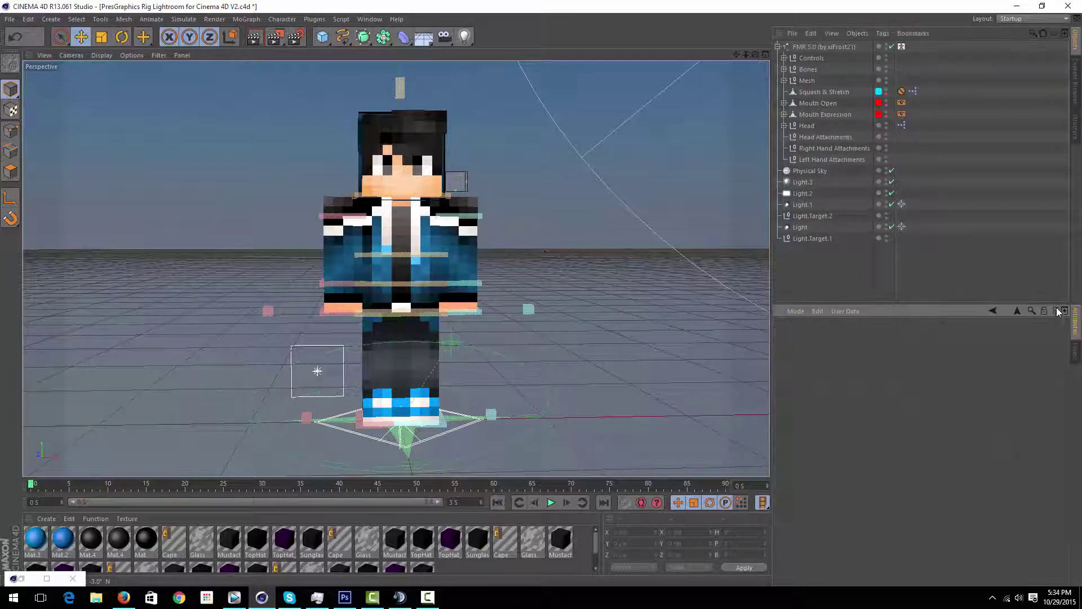
left_click(785, 81)
left_click(807, 81)
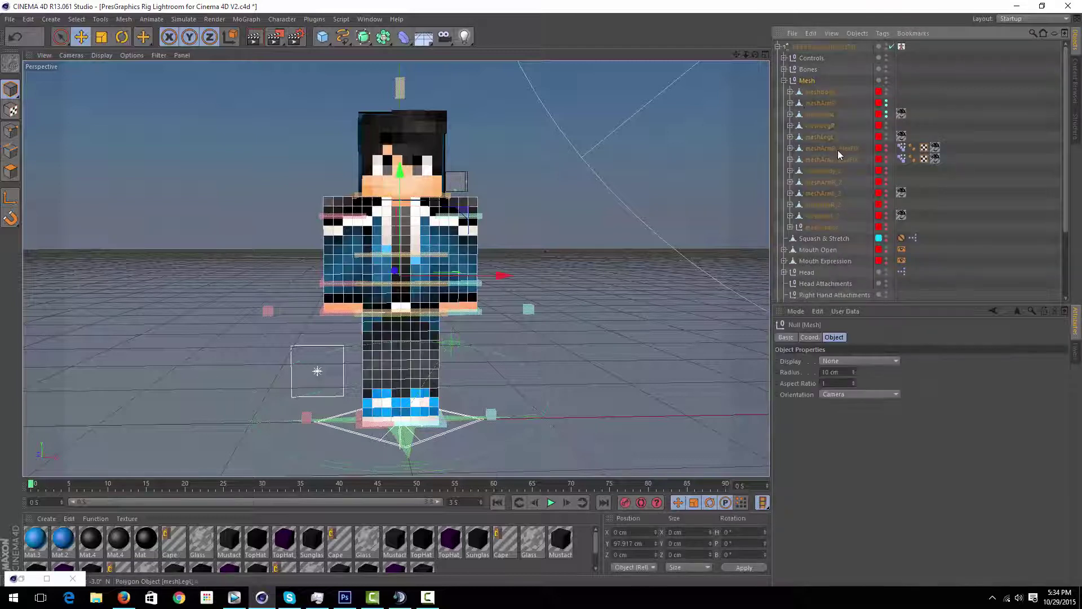
Select the objects in the Mesh group one after another to identify the rig's body, arm and leg meshes
left_click(831, 159)
left_click(807, 105)
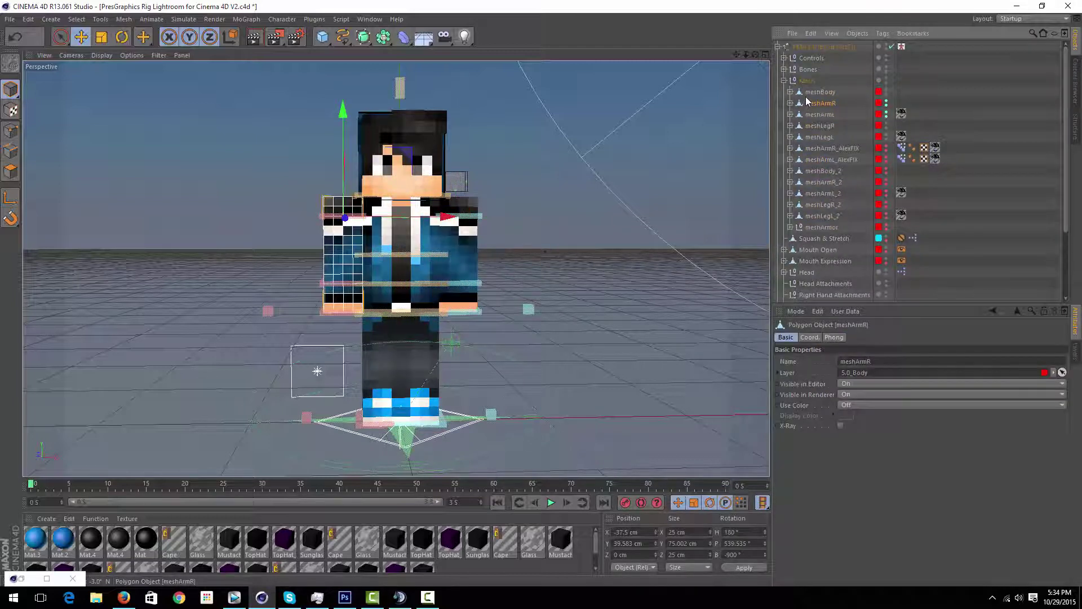
left_click(810, 93)
left_click(817, 126)
left_click(821, 148)
left_click(824, 115)
left_click(822, 95)
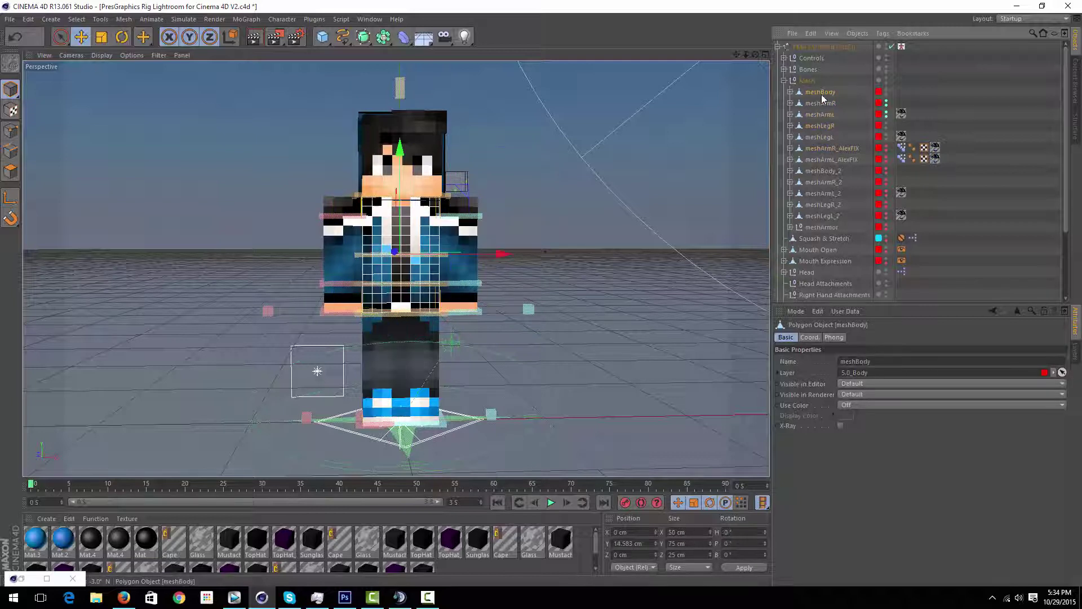
left_click(820, 114)
left_click(820, 125)
left_click(824, 115)
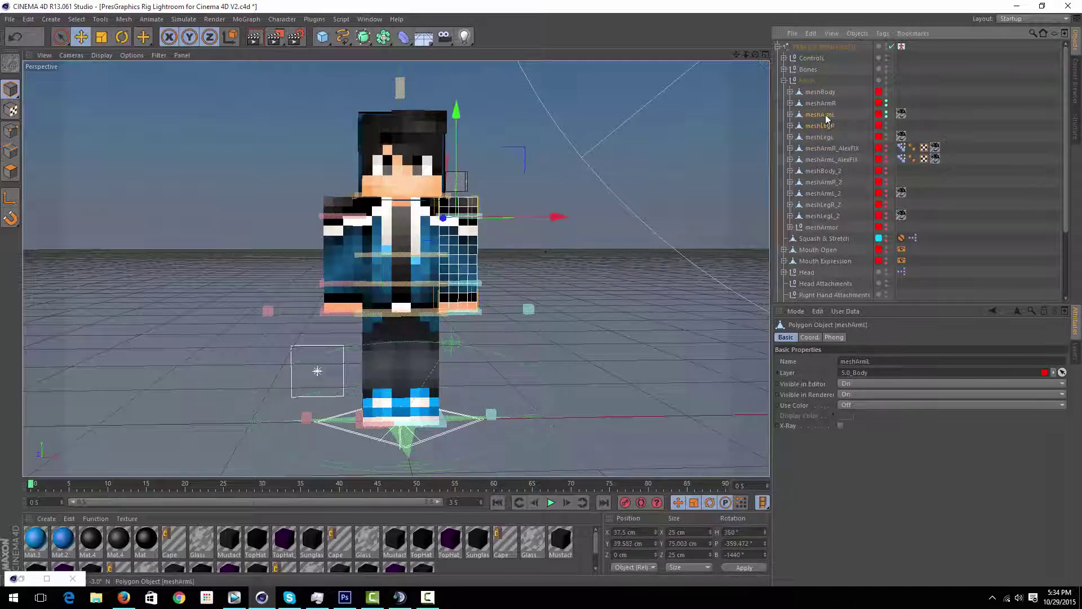
left_click(822, 104)
left_click(824, 115)
left_click(825, 127)
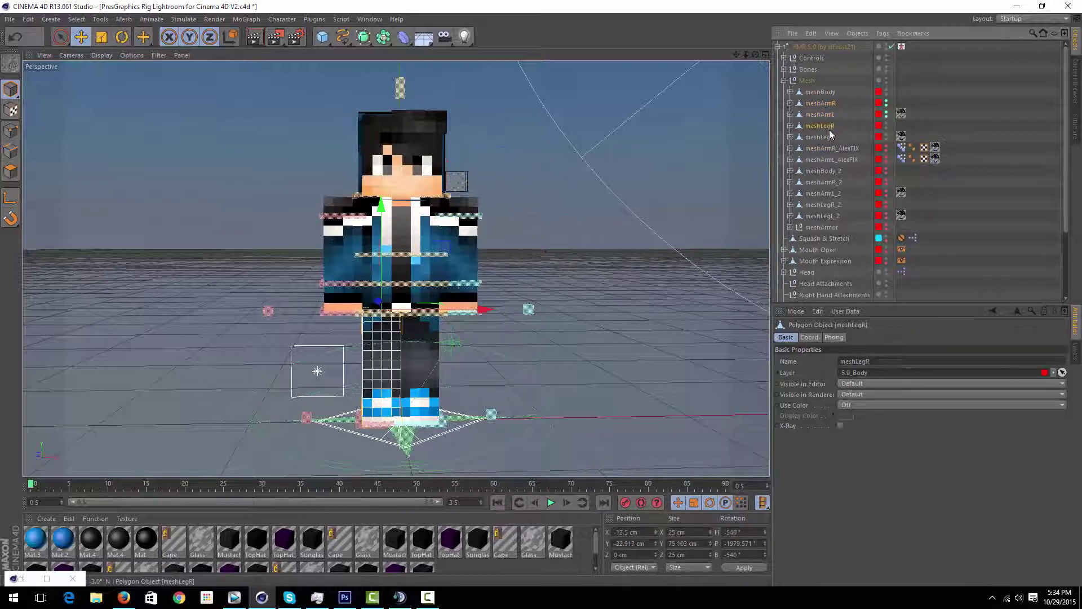
left_click(830, 137)
left_click(832, 127)
left_click(833, 131)
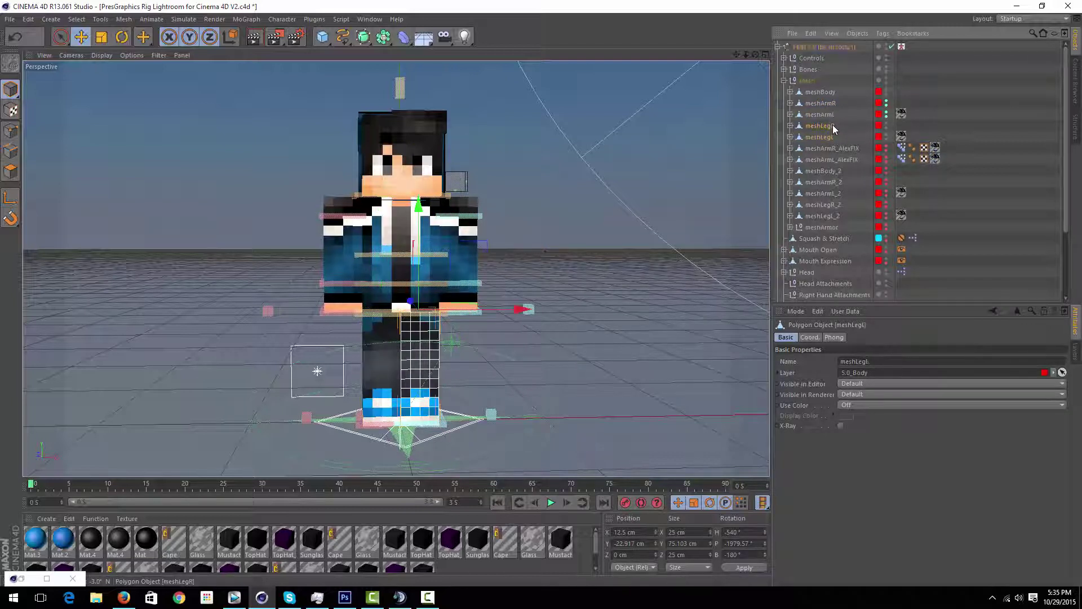
left_click(831, 113)
Turn on editor and renderer visibility for meshBody, meshLegR and meshLegL, and check the character in the view
left_click(844, 104)
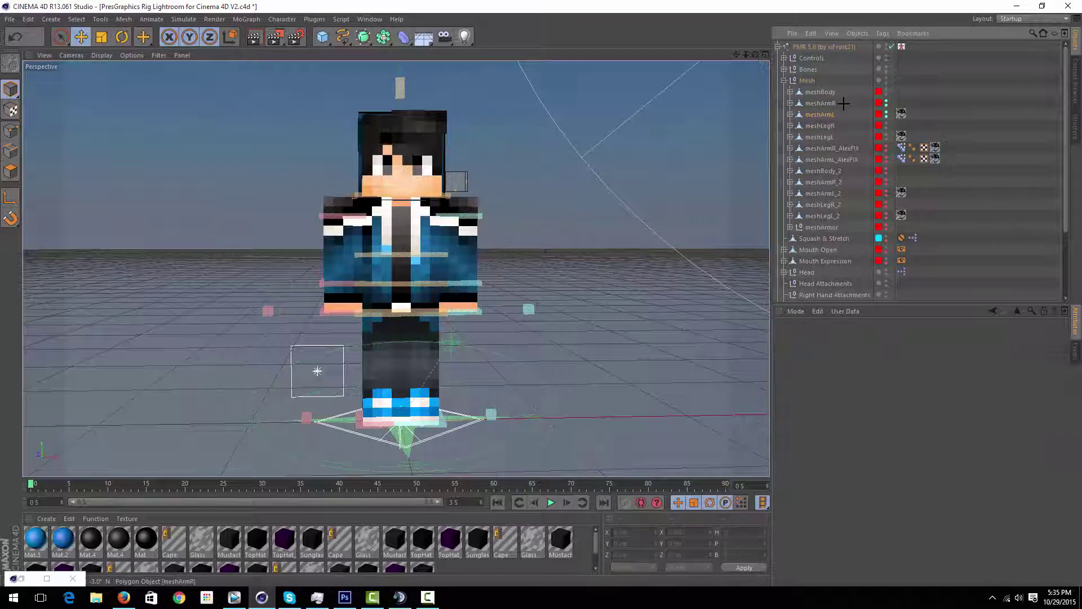
left_click(824, 95)
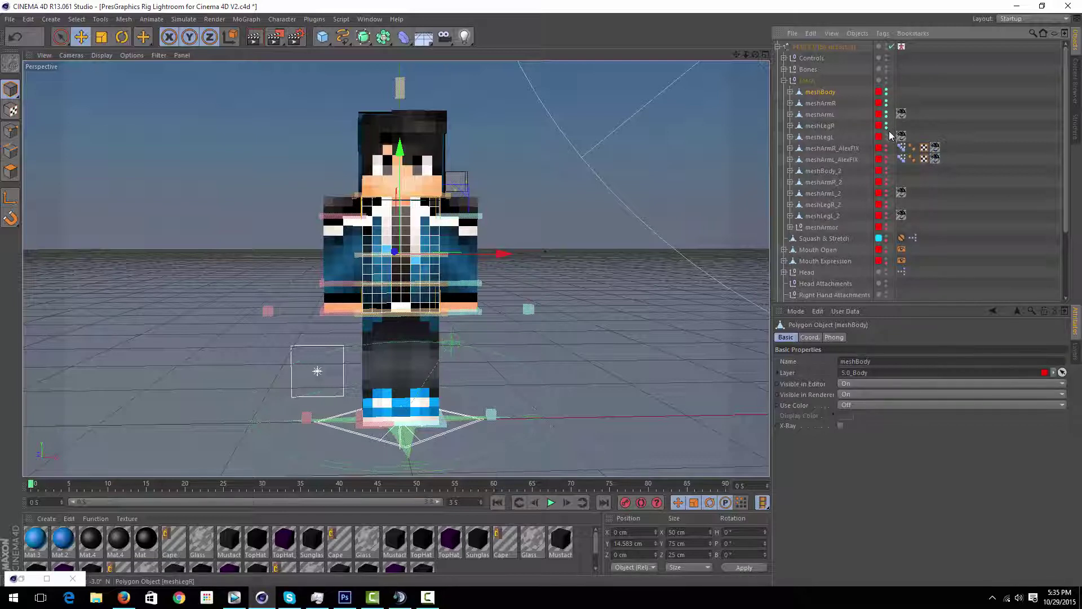
left_click(636, 116)
mouse_move(755, 55)
left_mouse_down()
mouse_move(809, 42)
mouse_move(758, 40)
mouse_move(775, 84)
mouse_move(738, 77)
mouse_move(642, 96)
mouse_move(752, 59)
mouse_move(743, 40)
mouse_move(770, 64)
mouse_move(756, 56)
left_mouse_up()
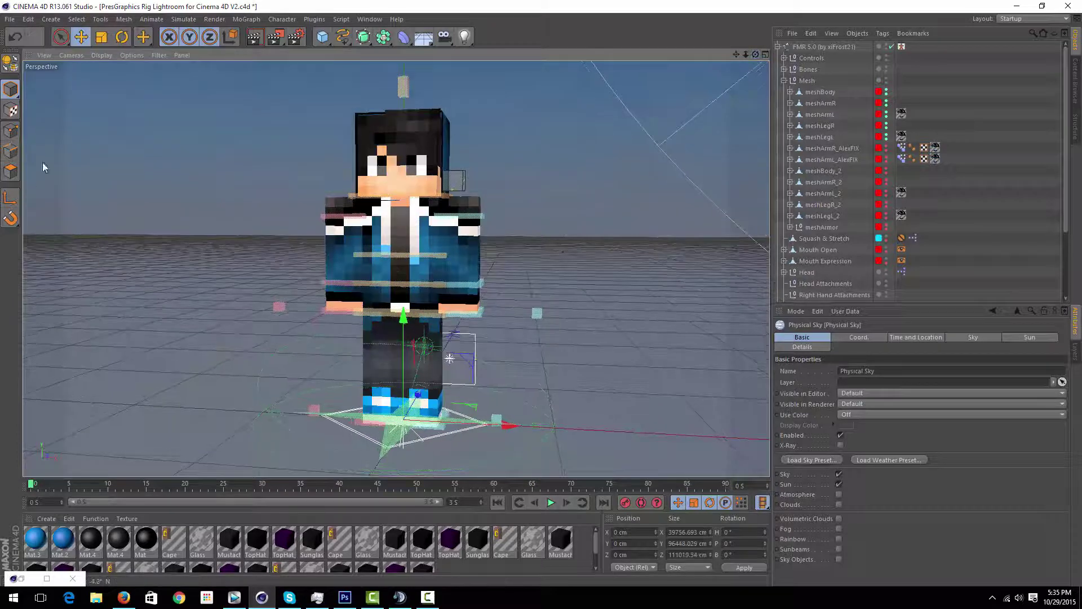
Switch to polygon mode and set the Live Selection radius to 5
left_click(10, 173)
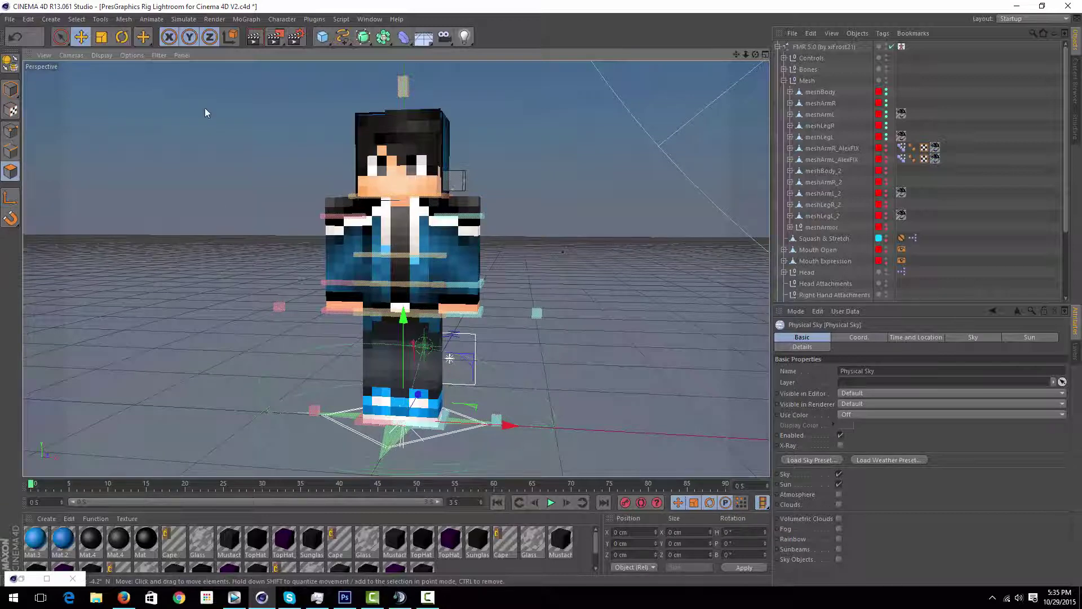
left_click(60, 37)
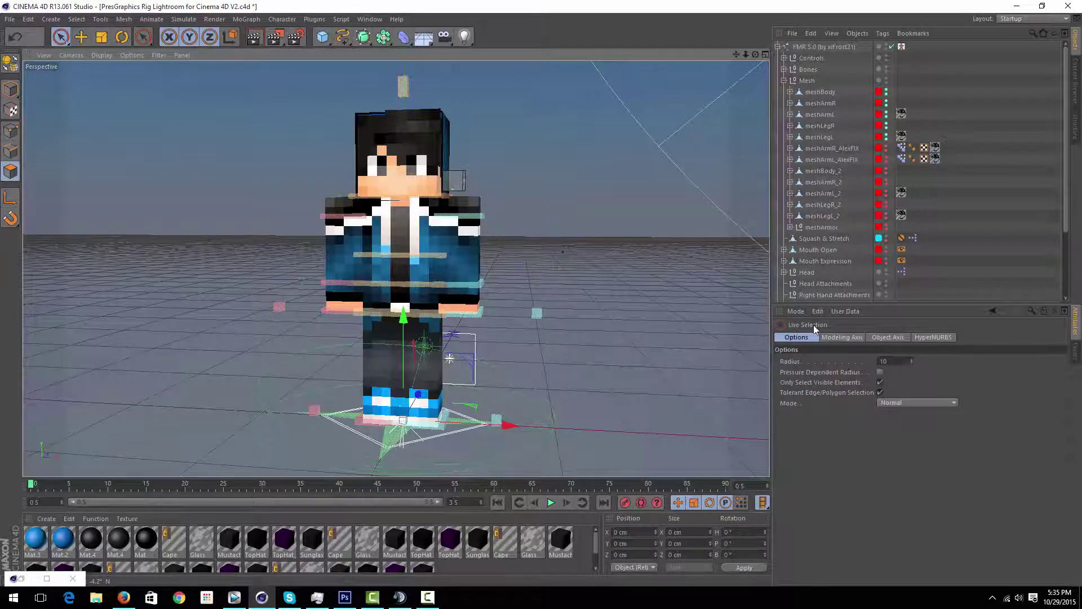
left_click(911, 364)
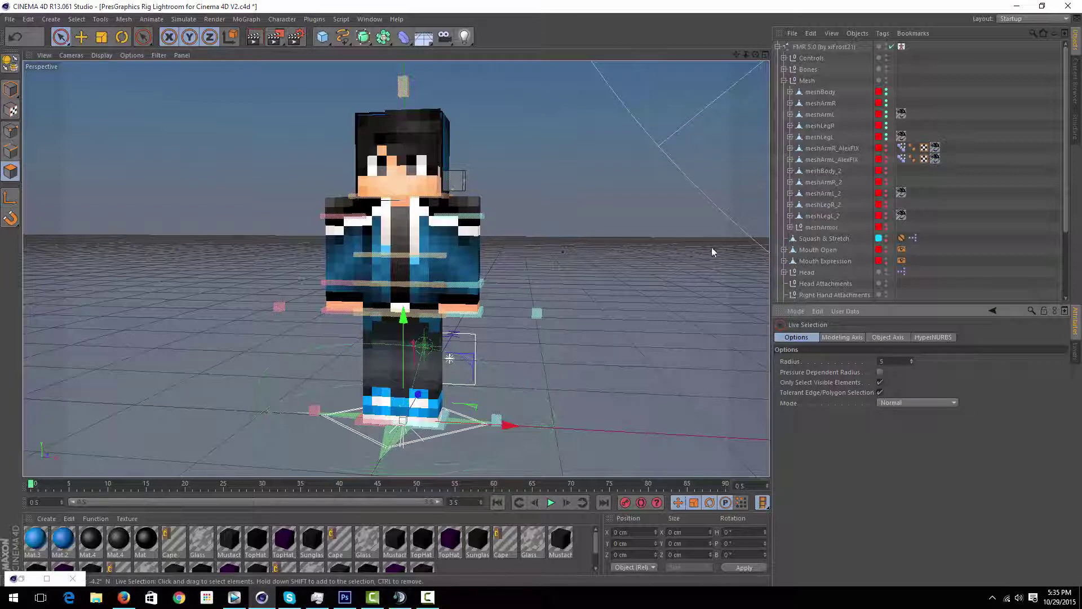
Select meshBody and try to select the white jacket stripe polygons on the front of the torso
left_click(821, 93)
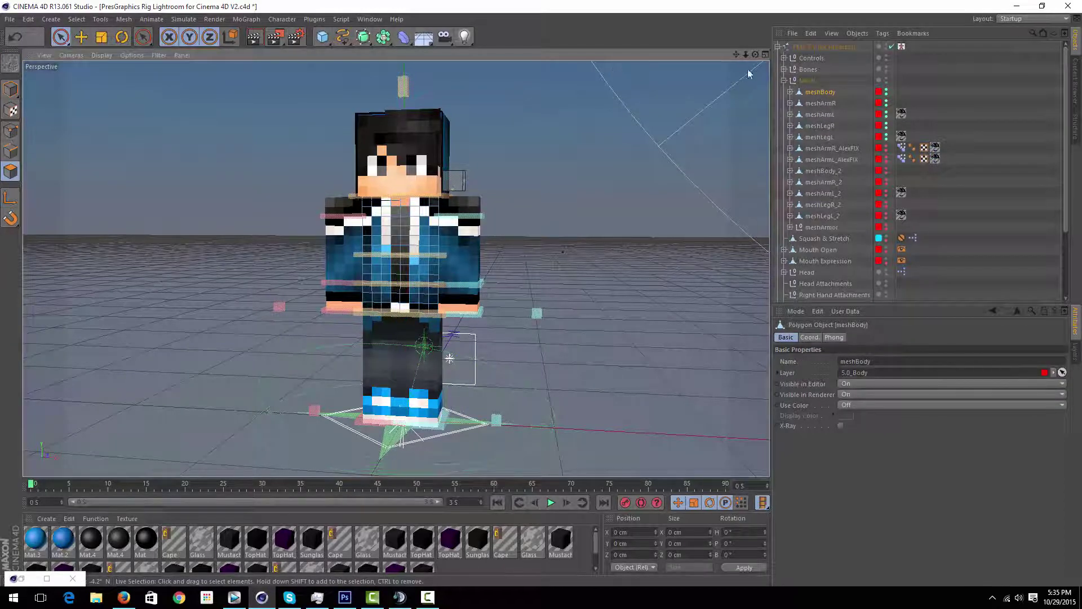
left_click_drag(746, 54, 756, 57)
left_click_drag(427, 251, 431, 214)
key("ctrl+z")
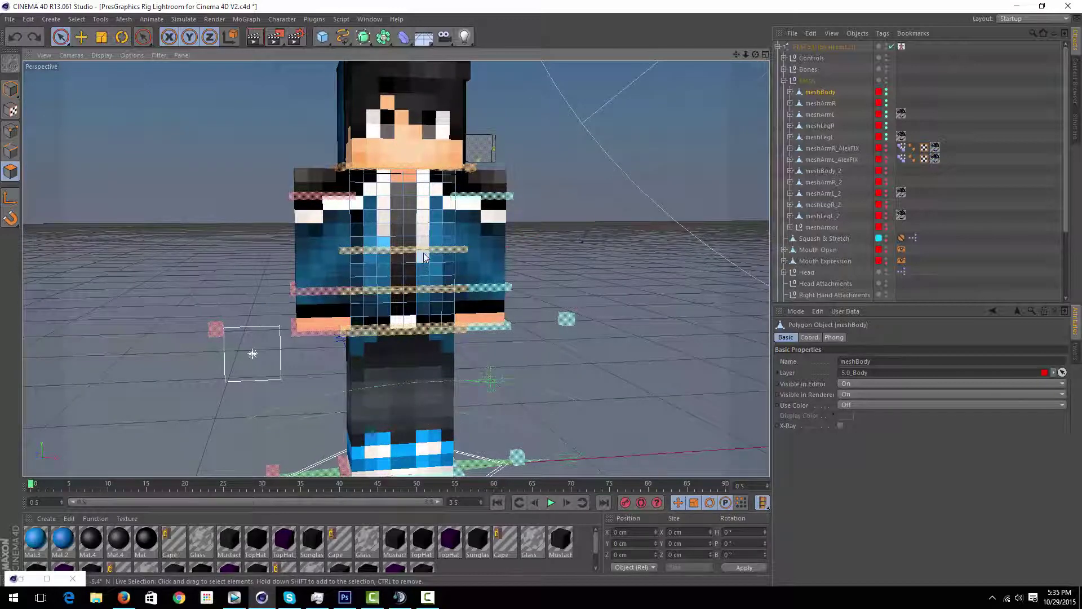
left_click(426, 237)
left_click(427, 184)
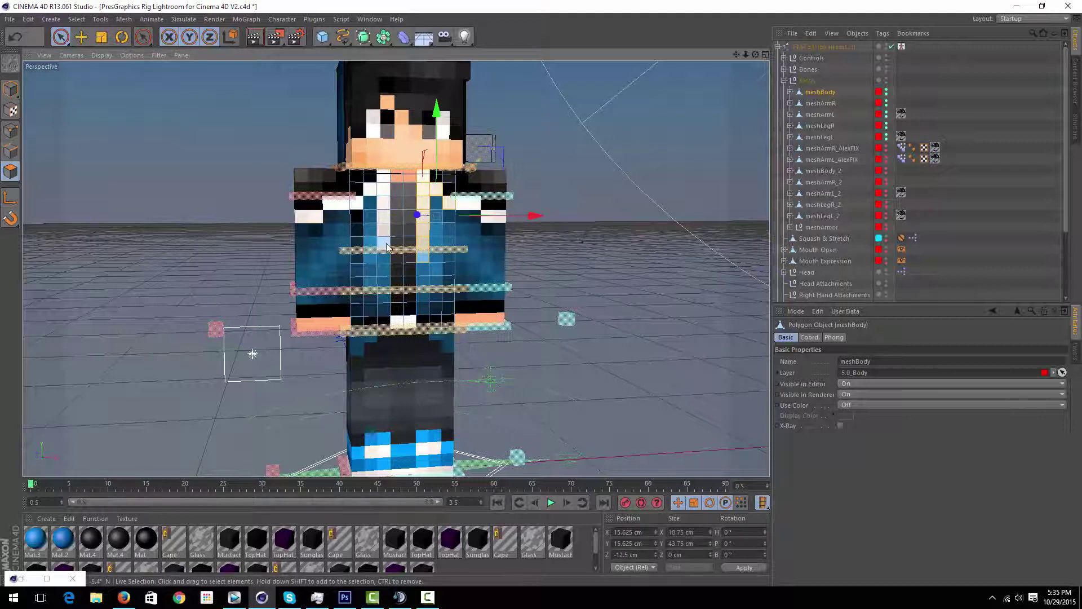
mouse_move(386, 231)
left_mouse_down("shift")
mouse_move(385, 181)
mouse_move(358, 190)
left_mouse_up("shift")
key("ctrl+z")
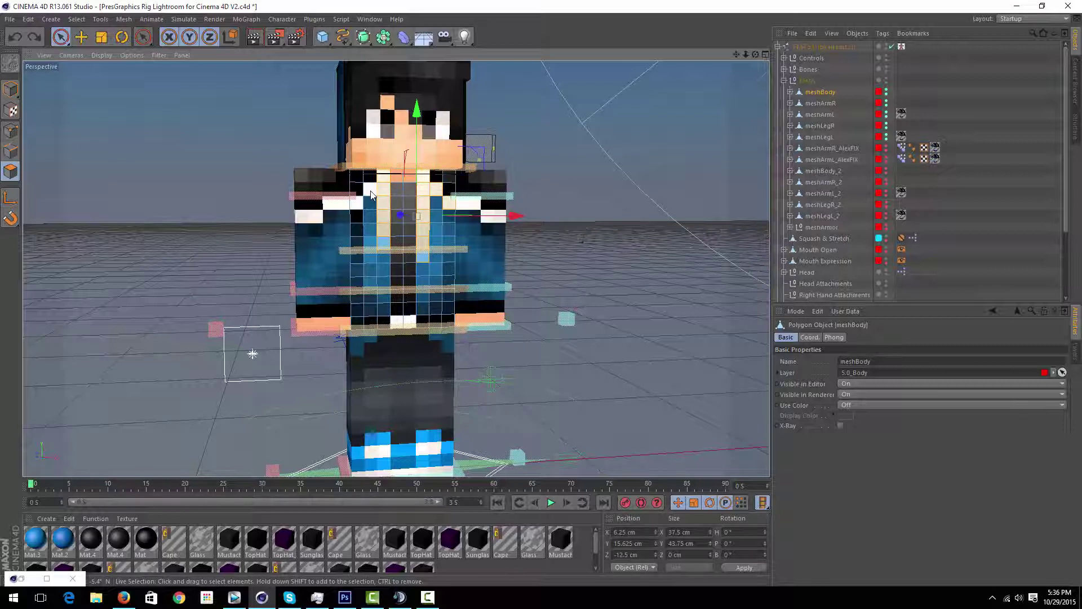
left_click(426, 261)
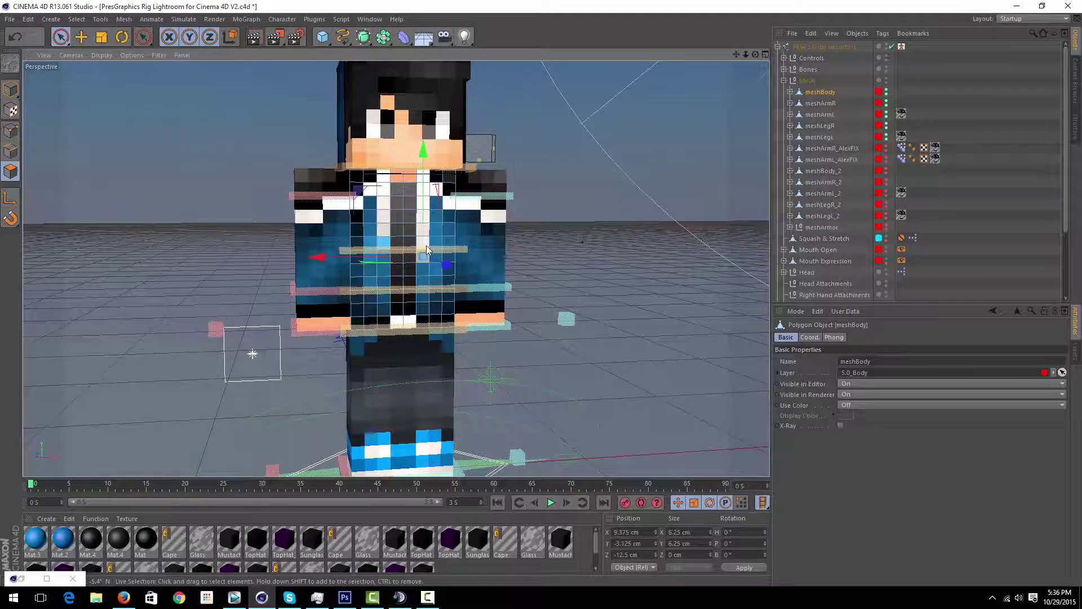
Select both white stripes with their collar squares on the torso front, plus the white band across the back
key("z")
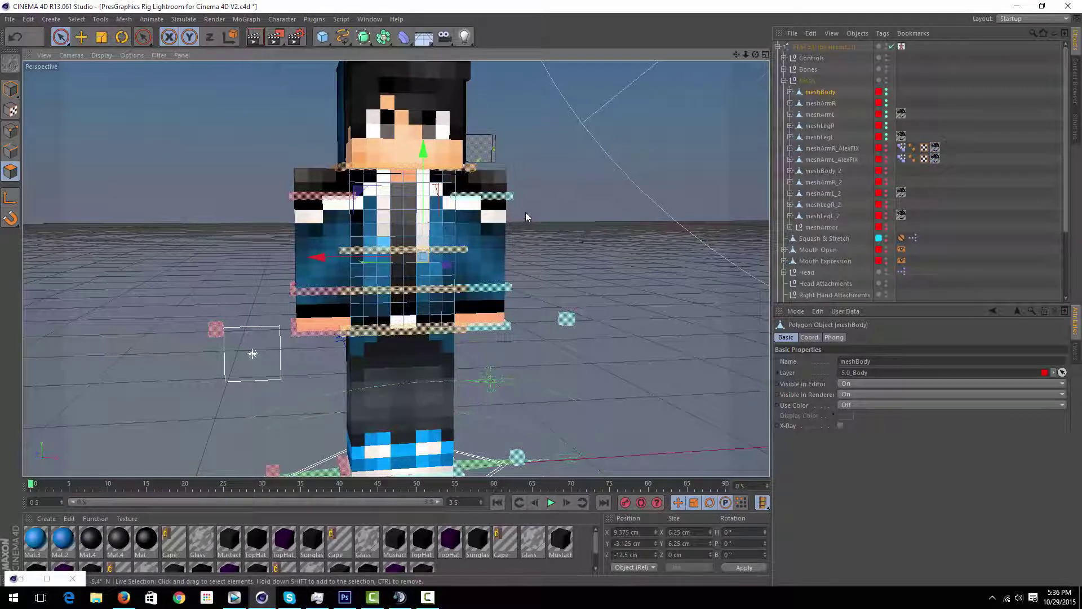
key("ctrl+z")
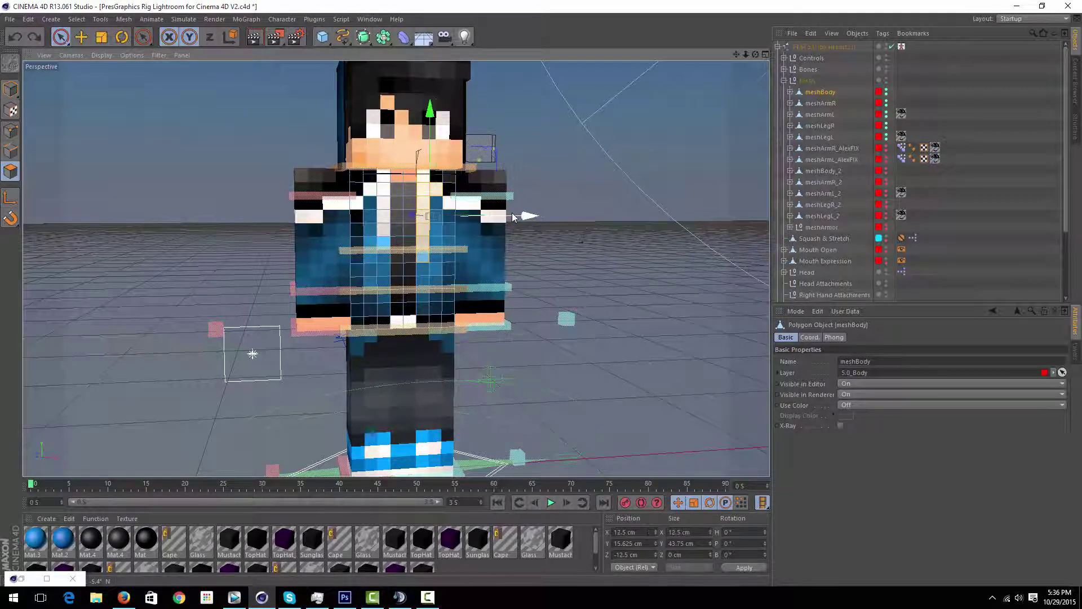
left_click(427, 259)
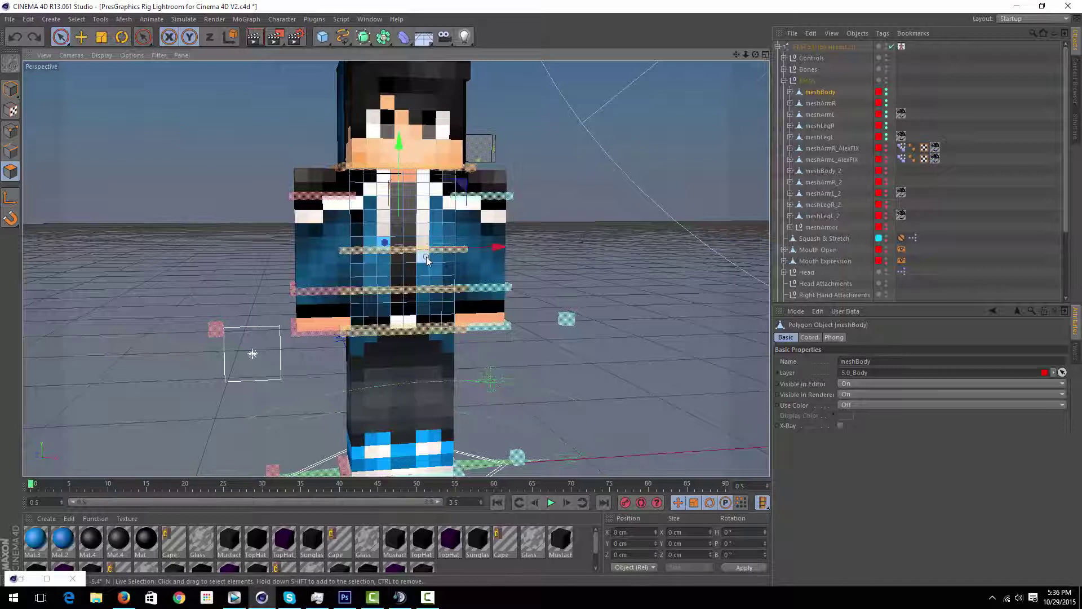
left_click_drag(427, 239, 424, 203)
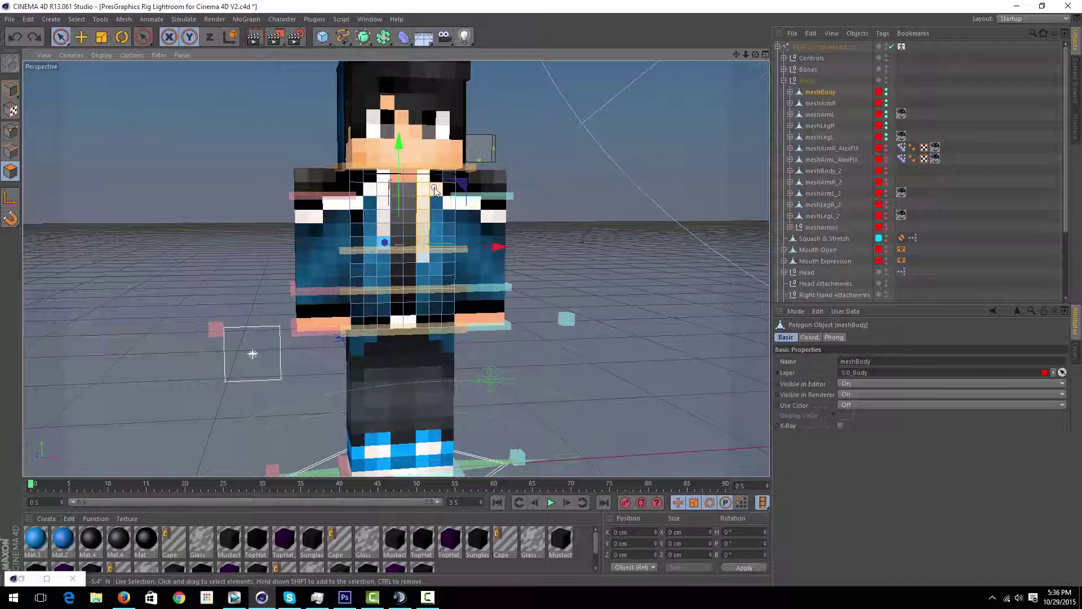
left_click_drag(434, 187, 434, 188)
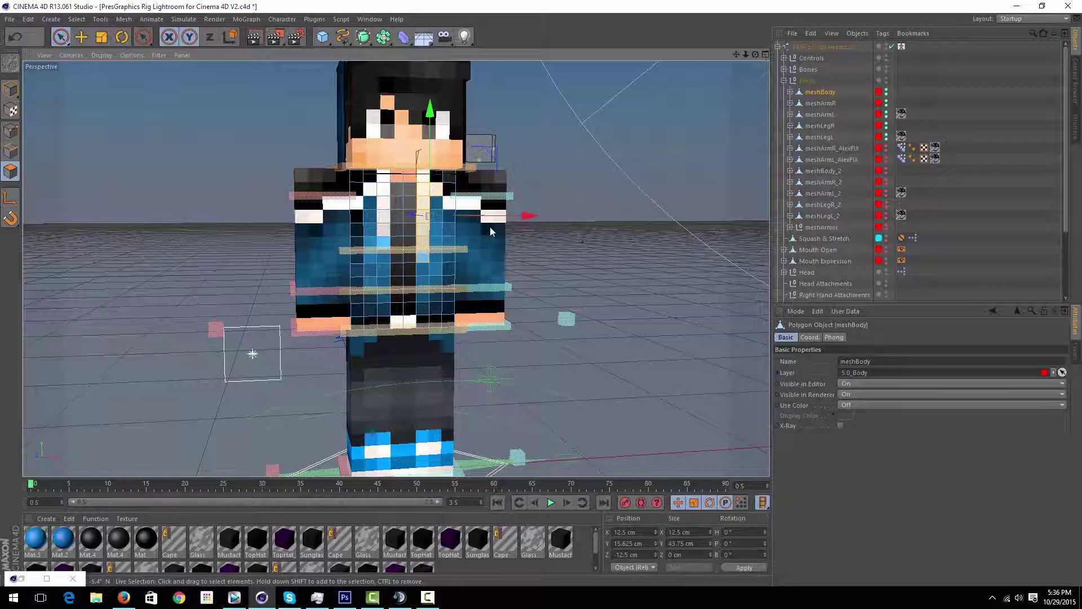
left_click(451, 206, "shift")
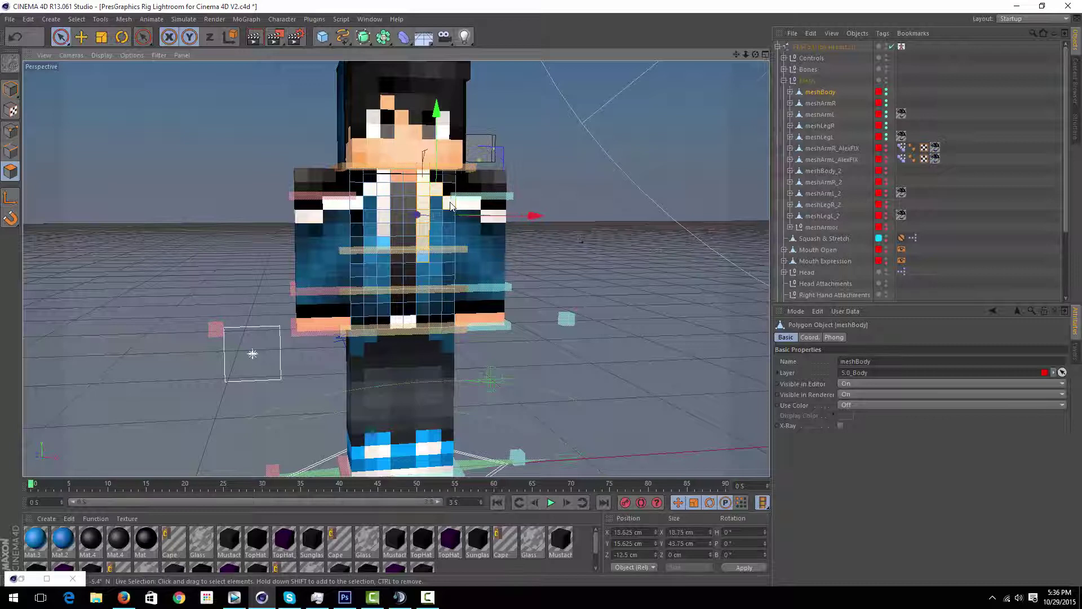
mouse_move(378, 181)
left_mouse_down("shift")
mouse_move(383, 244)
mouse_move(369, 178)
mouse_move(360, 208)
mouse_move(364, 201)
left_mouse_up("shift")
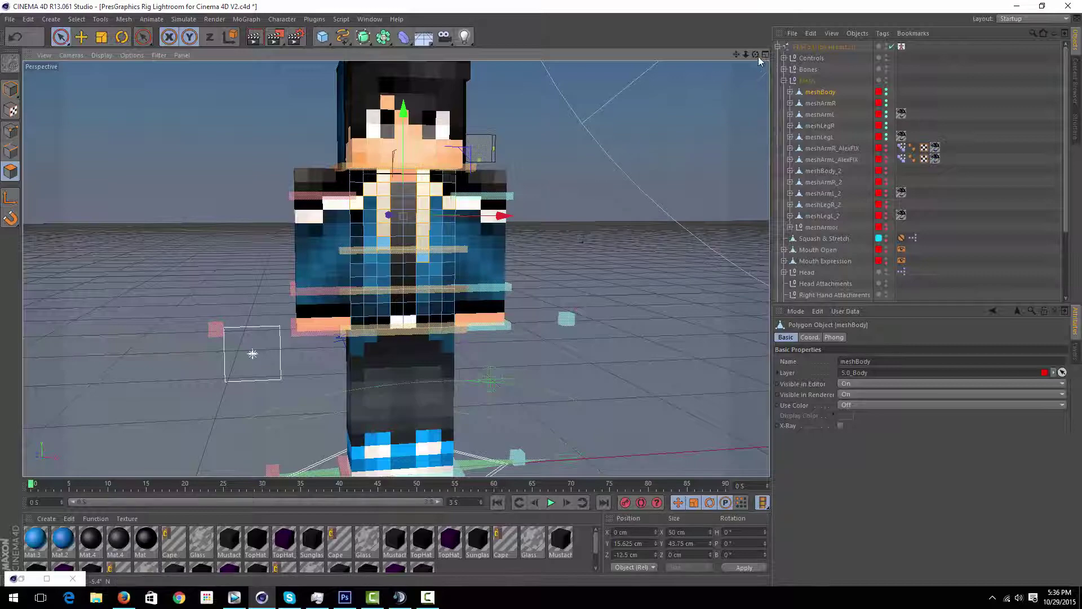
left_click_drag(757, 54, 896, 54)
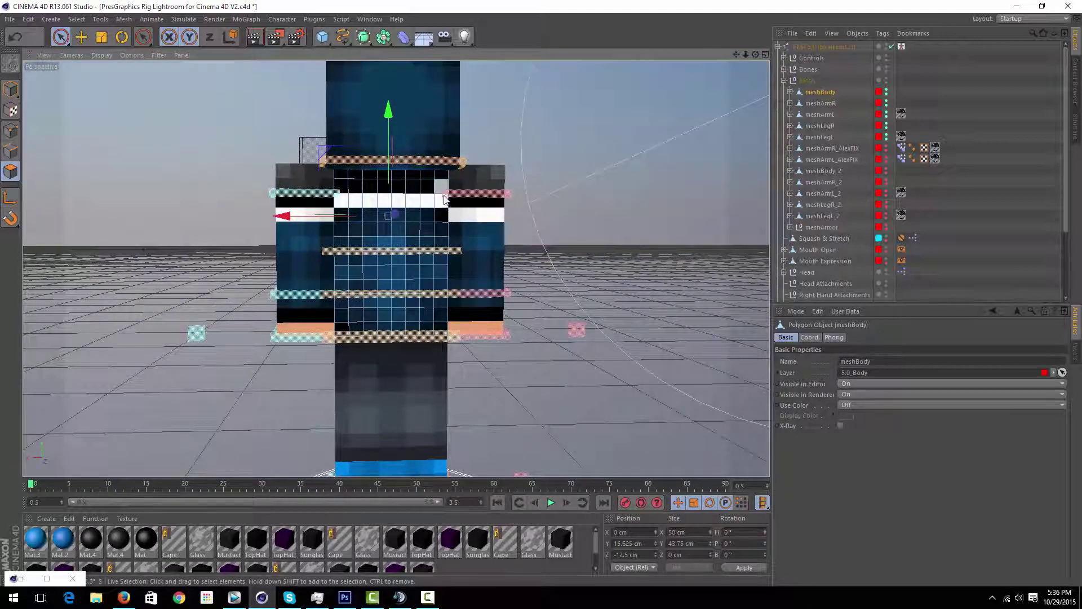
left_click_drag(437, 207, 361, 208)
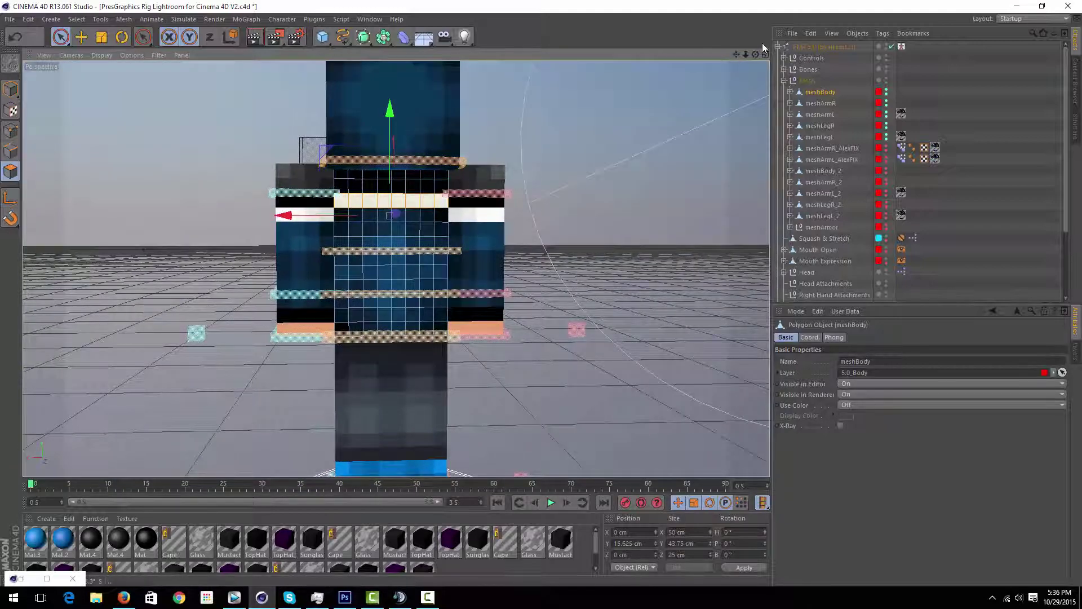
left_click_drag(755, 54, 634, 54)
left_click_drag(480, 313, 505, 311, "alt")
left_click_drag(365, 331, 450, 326)
left_click_drag(755, 54, 788, 57)
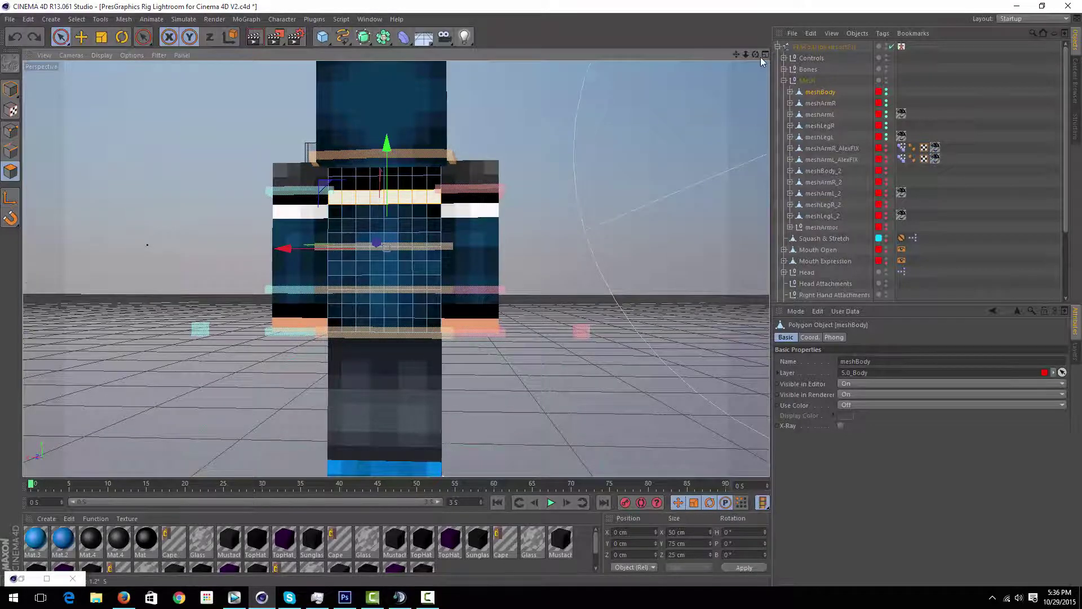
left_click_drag(756, 55, 787, 57)
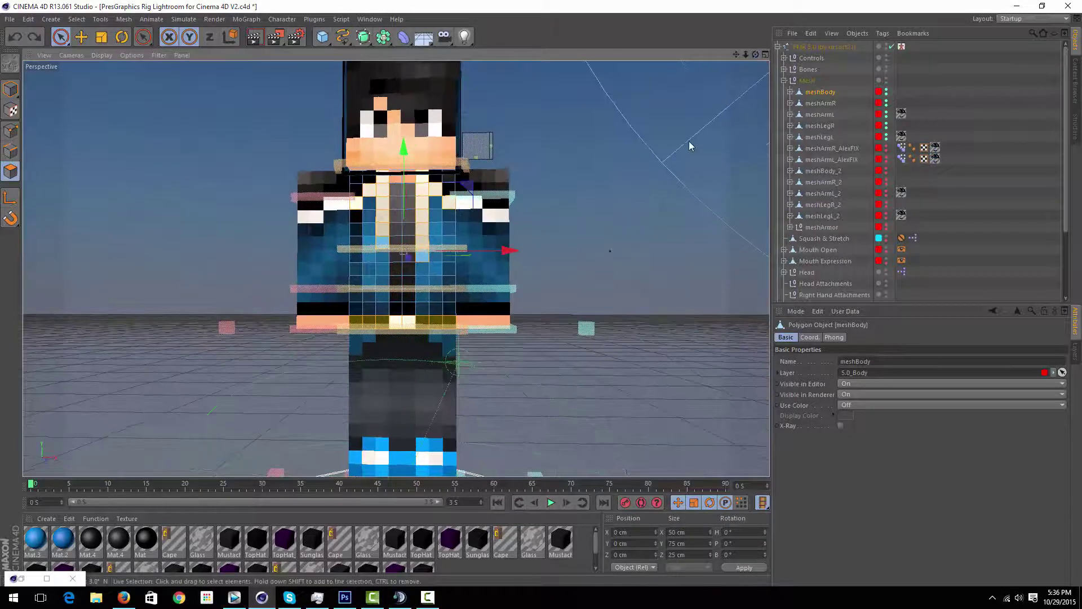
key("ctrl+z")
mouse_move(396, 269)
left_mouse_down("alt")
mouse_move(424, 265)
mouse_move(394, 262)
left_mouse_up("alt")
Extrude the selected jacket polygons with a maximum angle of 91° and an offset of 1 cm
key("d")
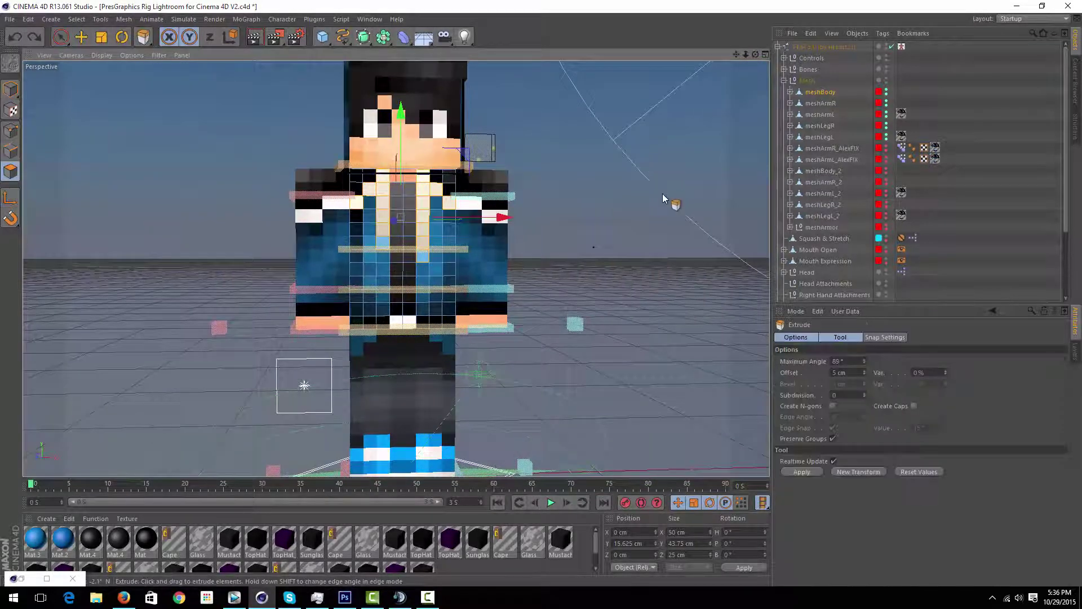
left_click(864, 360)
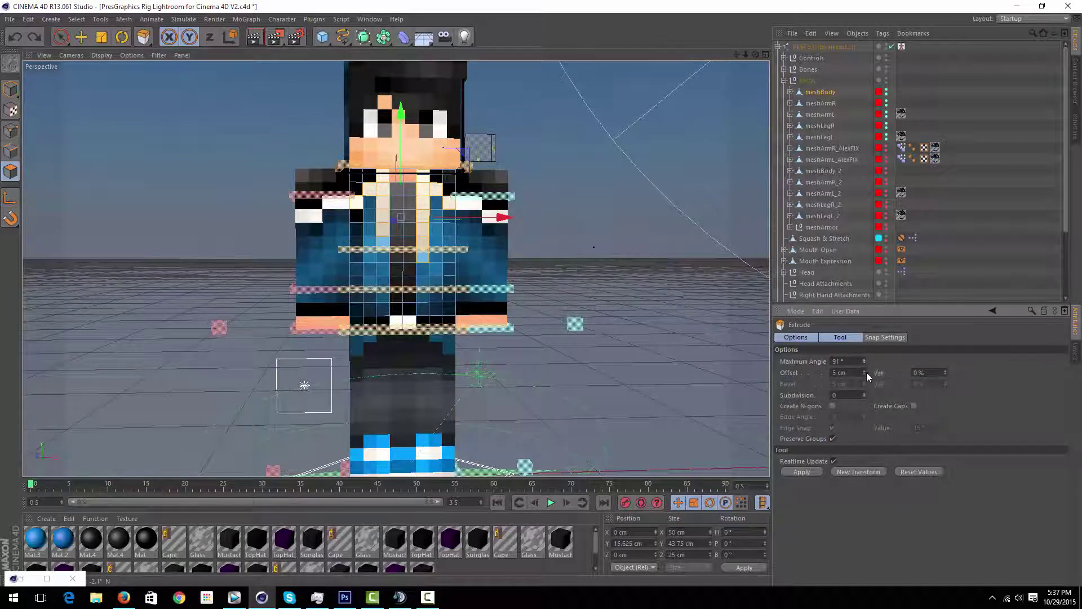
left_click(865, 374)
left_click(865, 374)
left_click(865, 374)
left_click(806, 475)
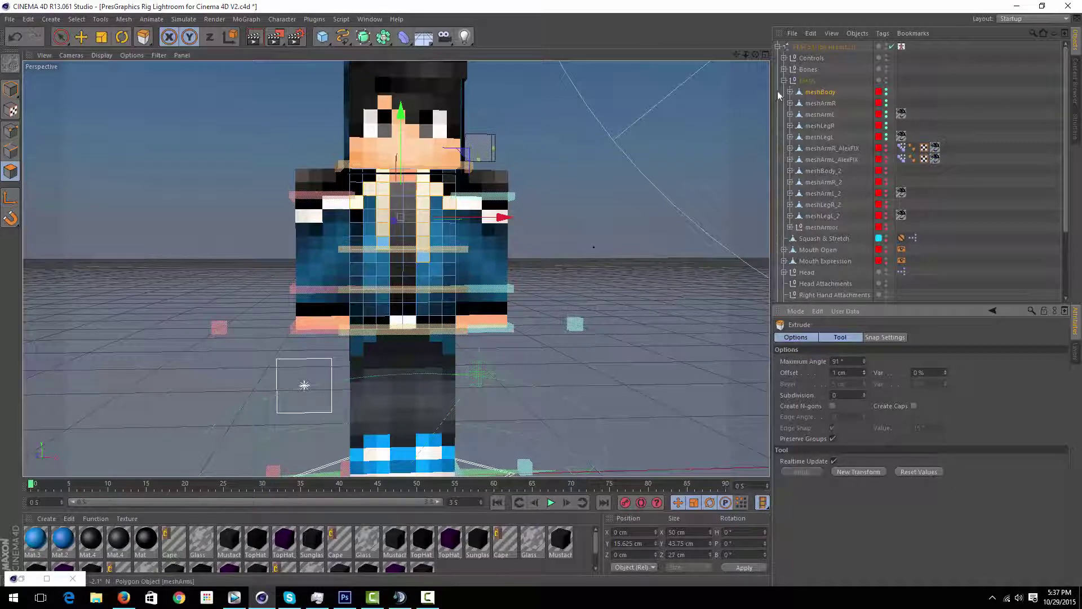
Select only the two long vertical stripes on the torso front and extrude them by another 1 cm
left_click_drag(755, 54, 730, 56)
left_click_drag(396, 269, 355, 263, "alt")
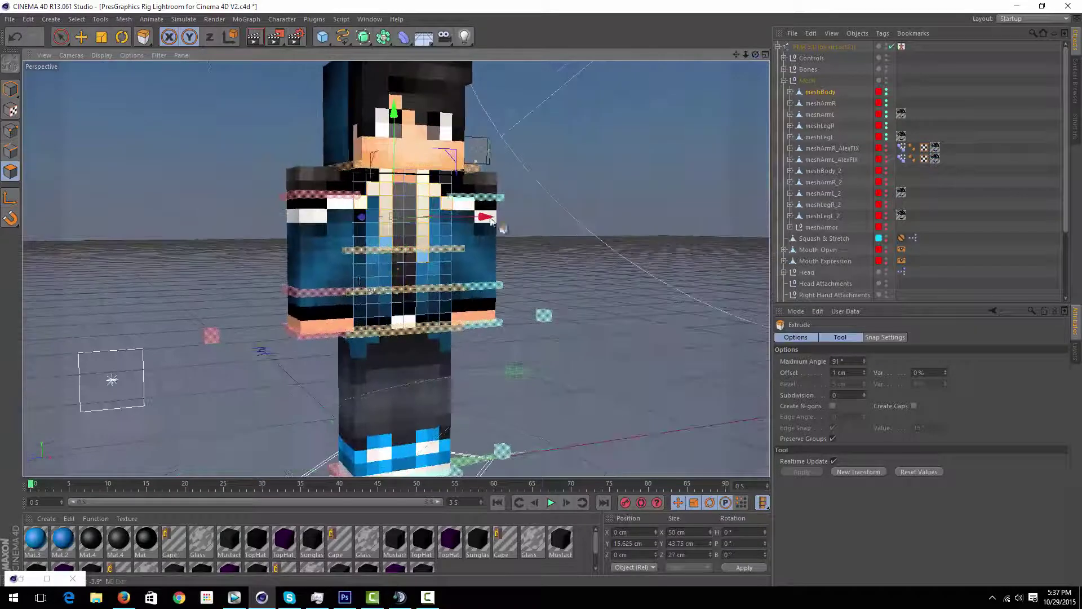
left_click(382, 239)
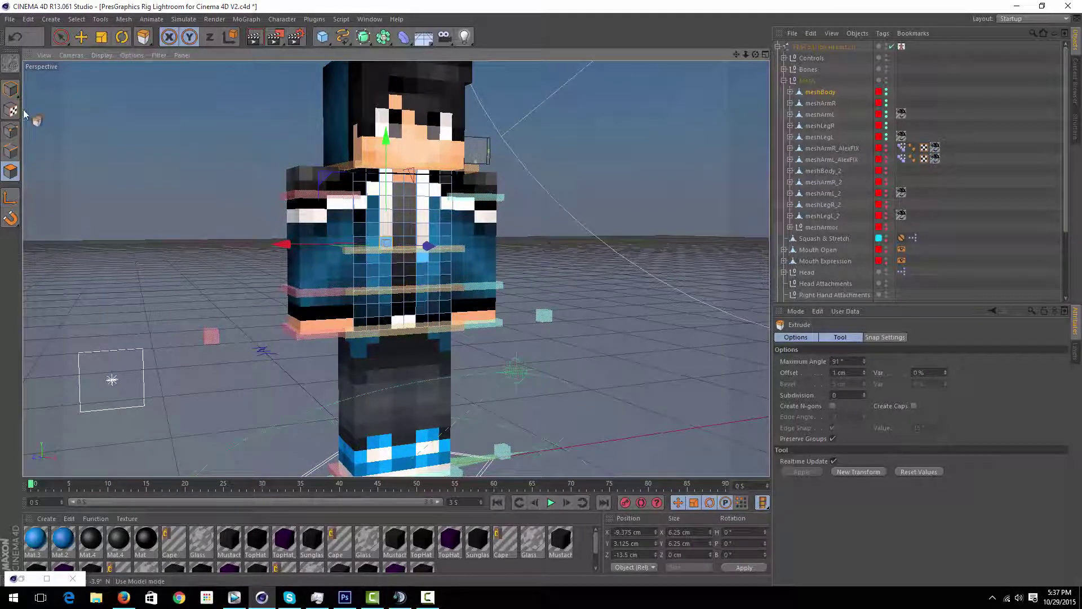
left_click(61, 37)
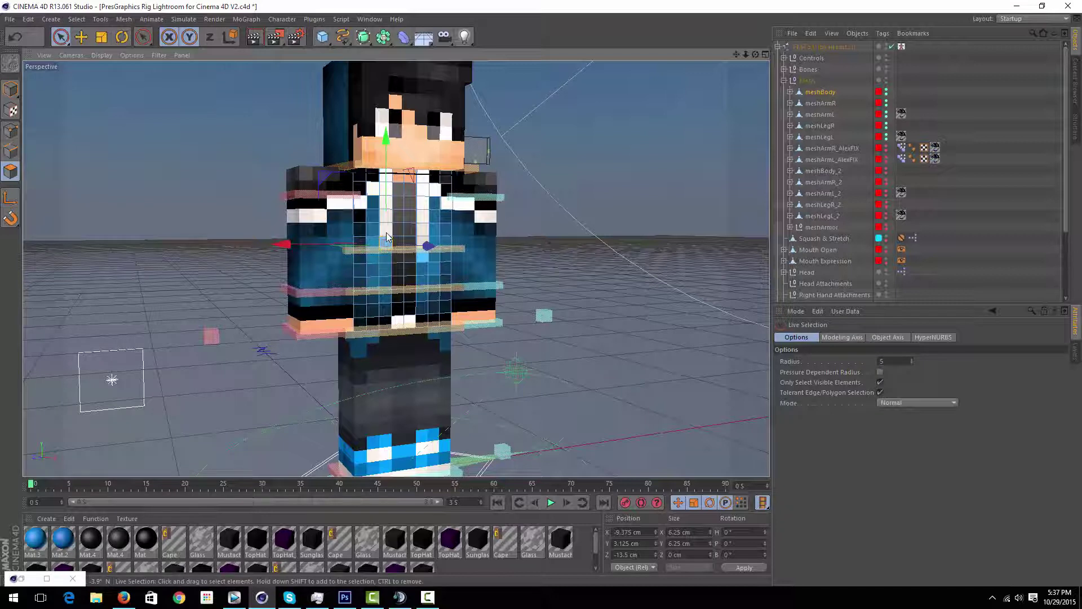
left_click_drag(385, 214, 387, 190)
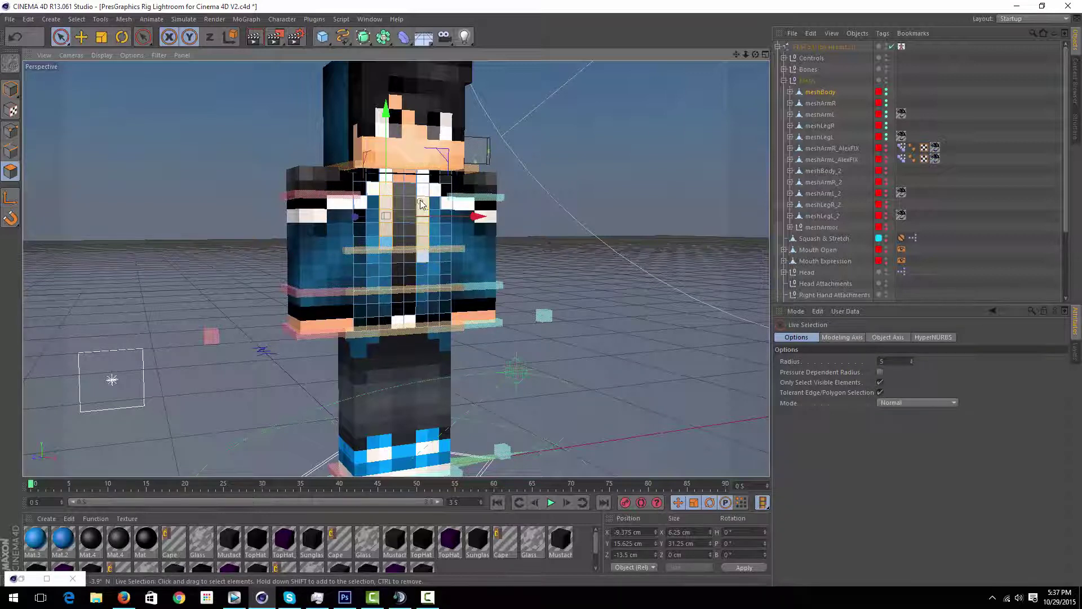
left_click_drag(421, 197, 495, 255, "shift")
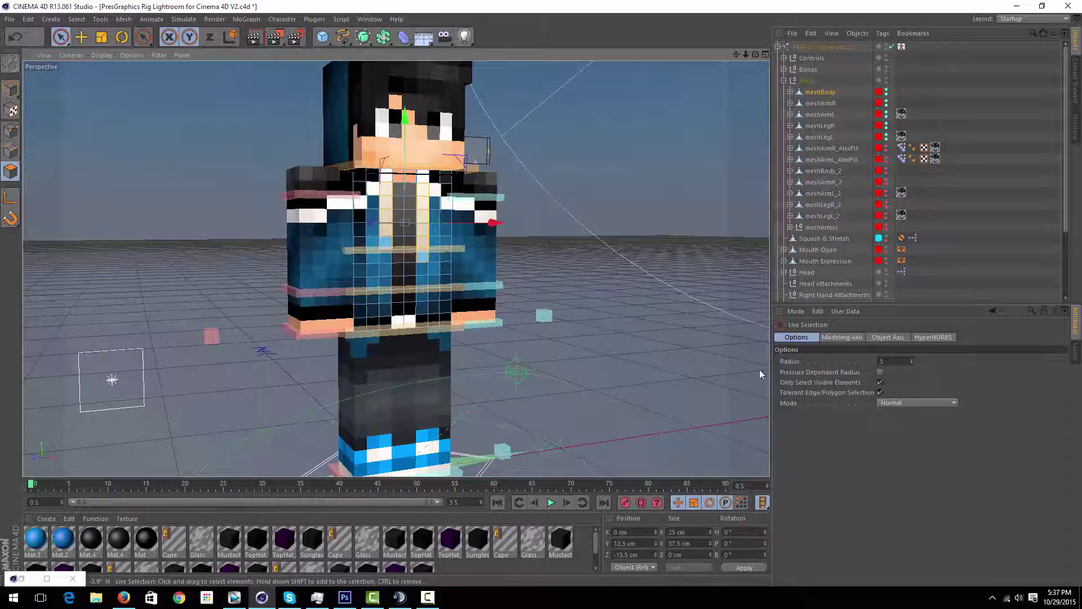
key("d")
left_click(804, 469)
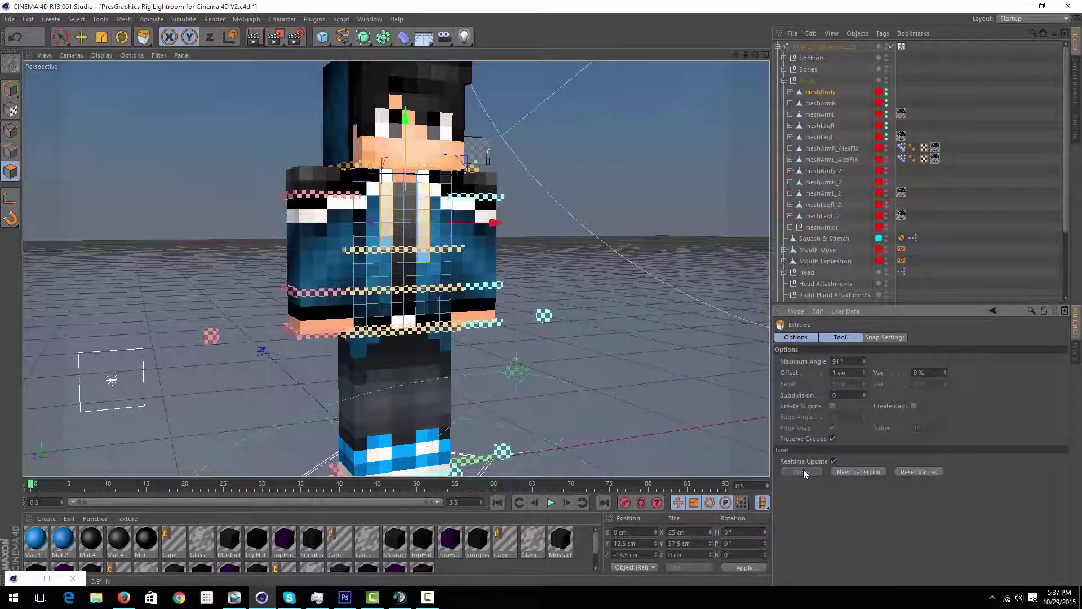
Select the light blue square at the lower end of each front stripe and extrude both by 1 cm
left_click(61, 37)
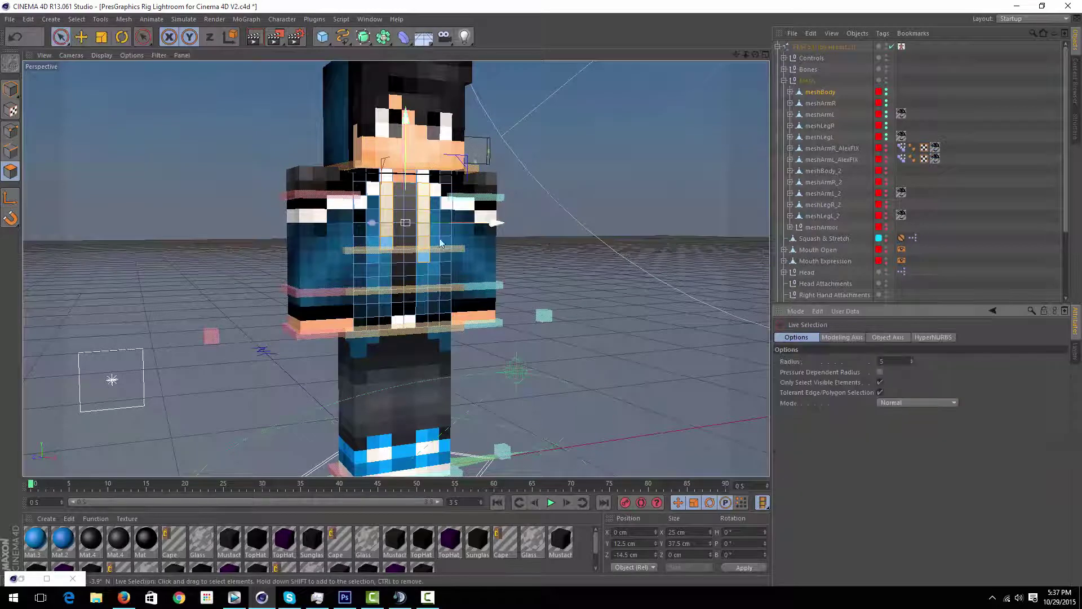
left_click(388, 248)
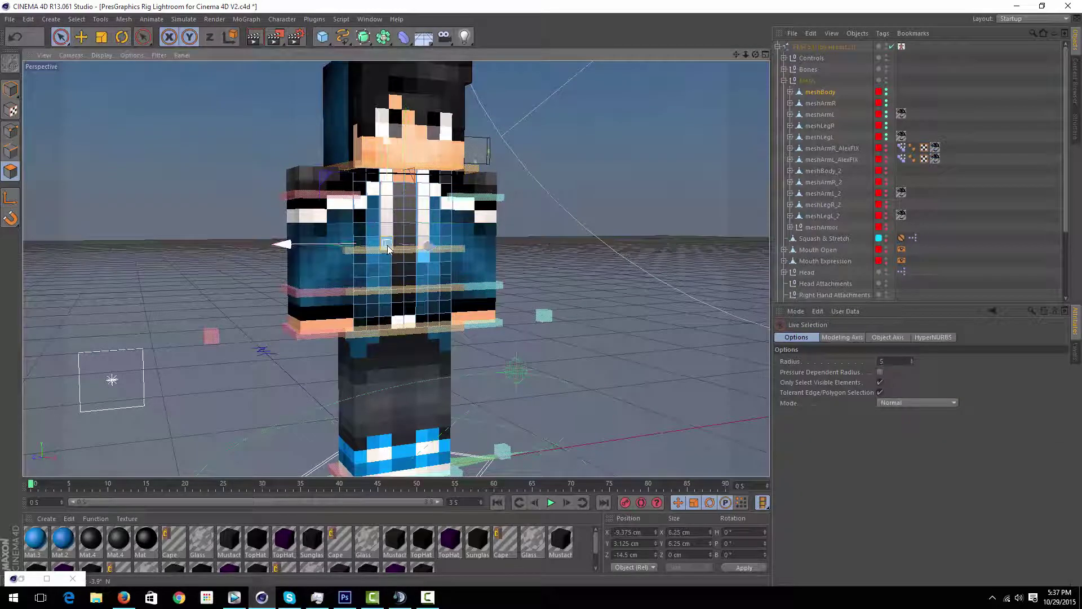
left_click(424, 261, "shift")
key("d")
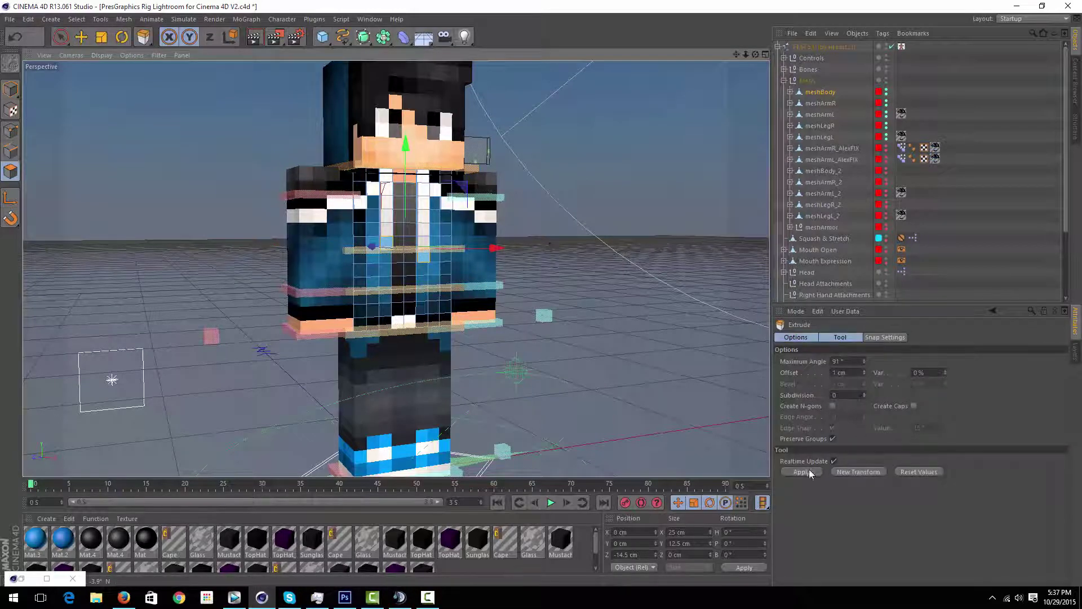
left_click(810, 472)
Switch to model mode and move the hand controls goalArmL_L and goalArmR_L about 3 cm outward along the X axis
left_click(81, 39)
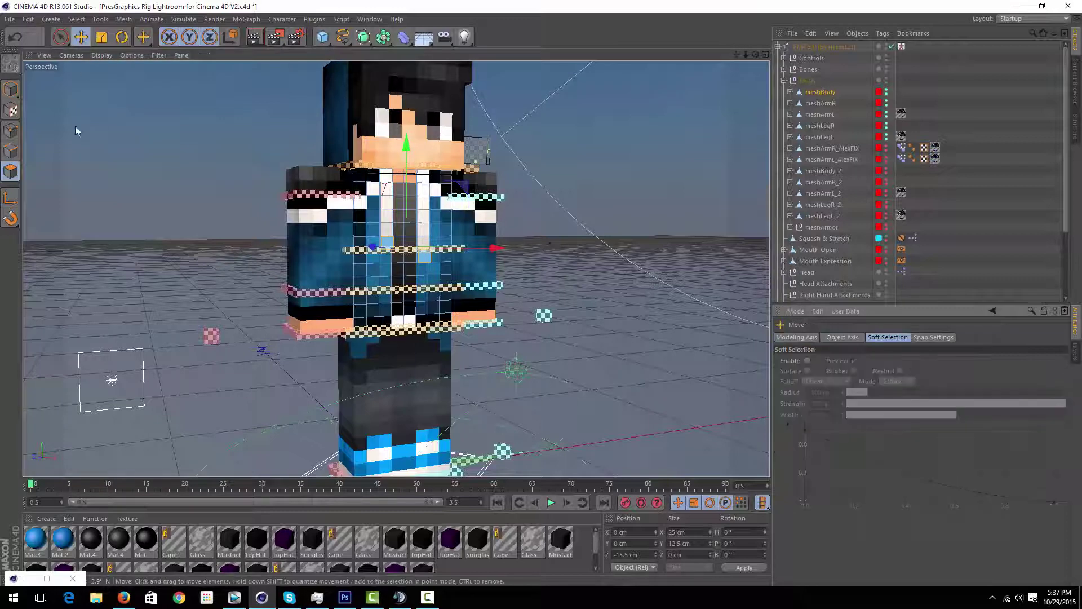
left_click(10, 89)
left_click(103, 124)
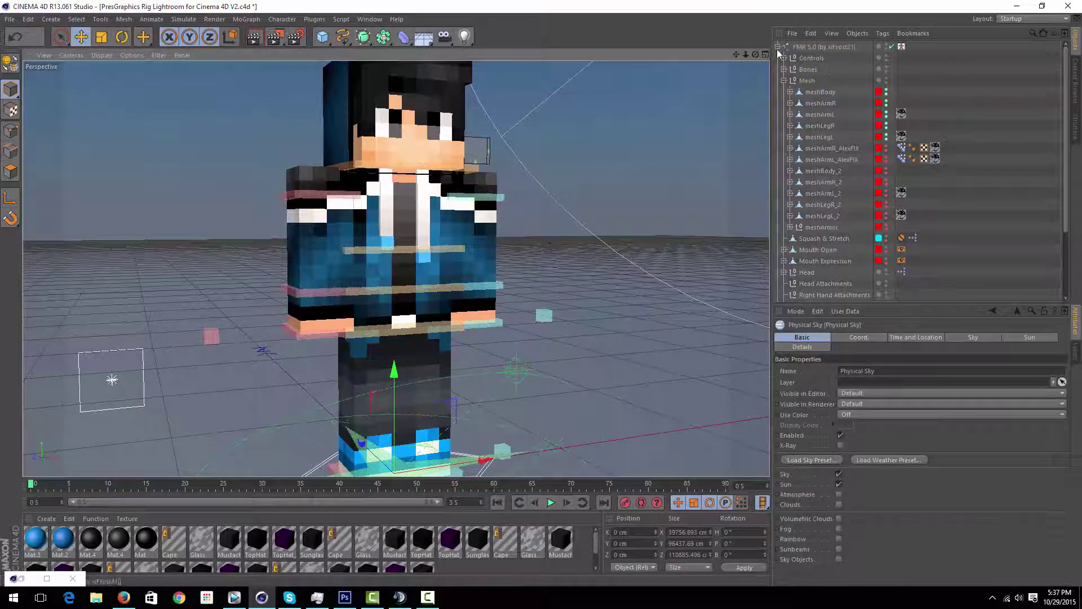
left_click_drag(756, 55, 698, 48)
left_click(506, 332)
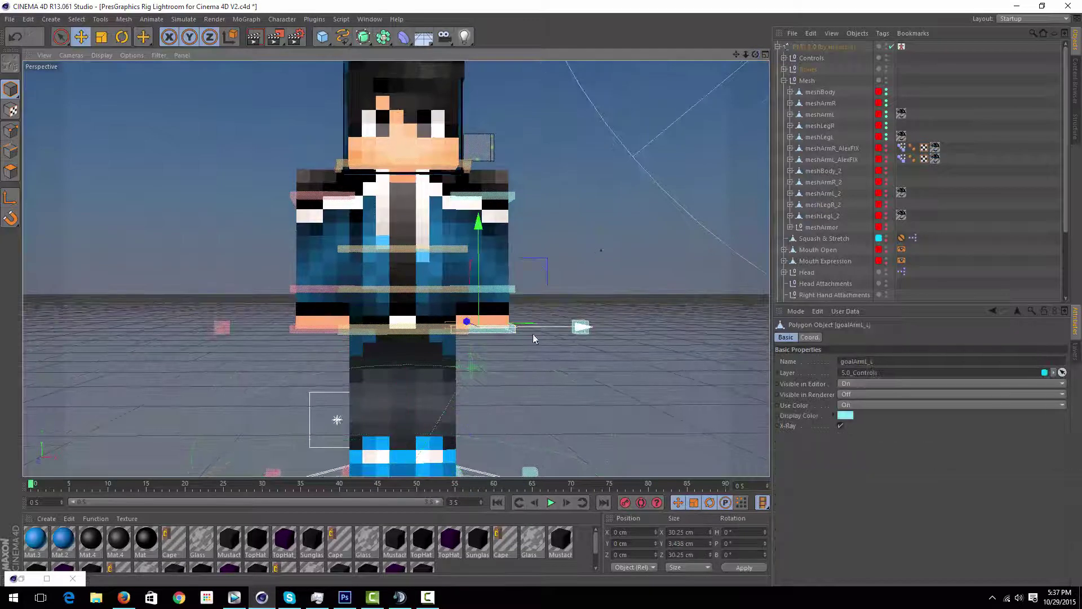
left_click(542, 329)
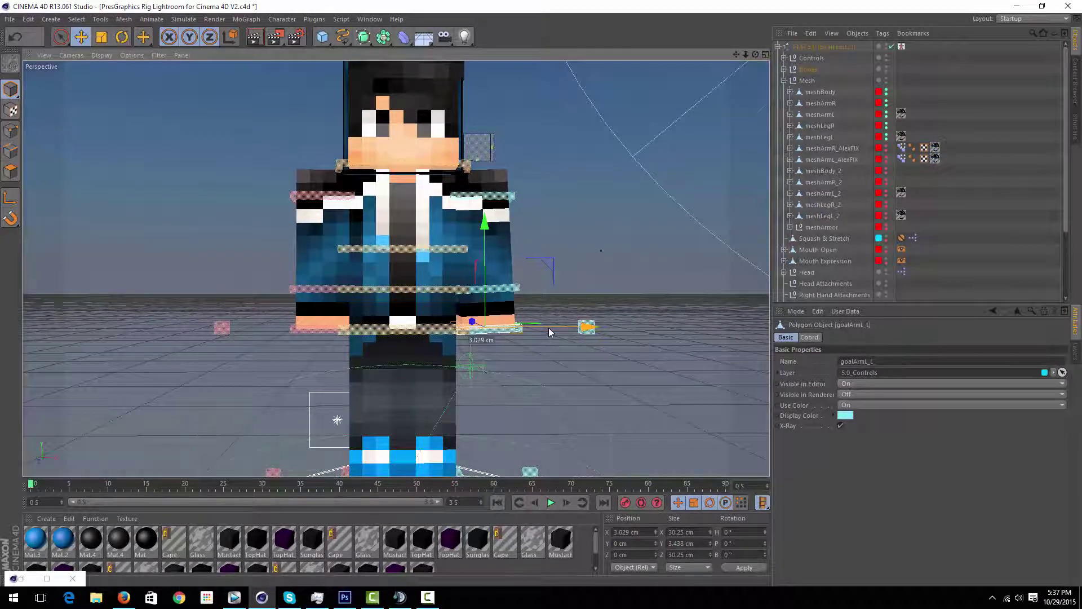
left_click(313, 330)
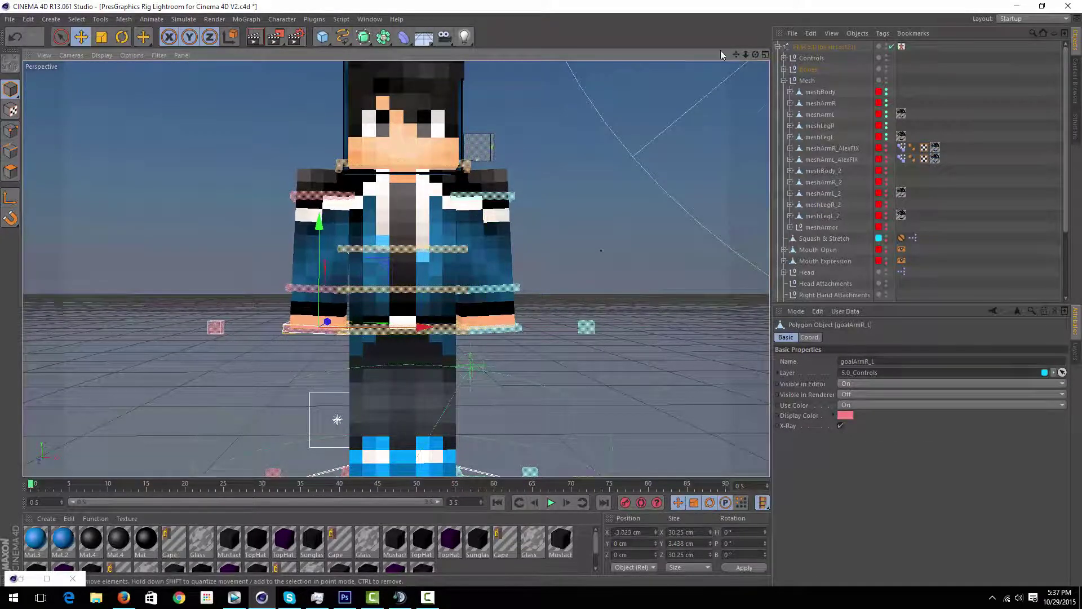
Move the foot controls outward along the X axis, goalLegL by about 2 cm and goalLegR by about 1.4 cm
left_click_drag(745, 54, 519, 394)
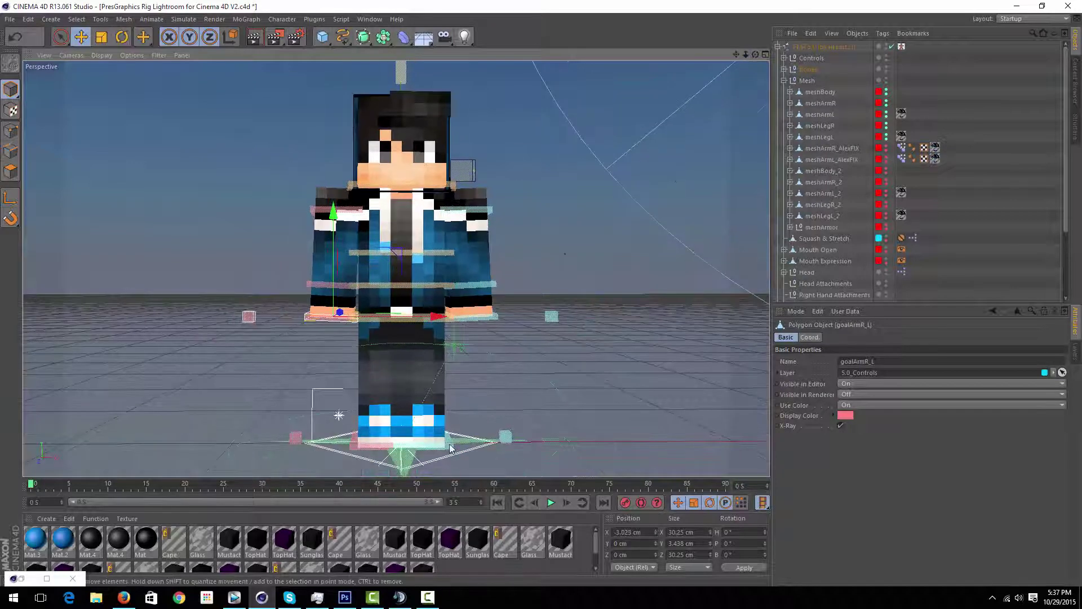
left_click(457, 448)
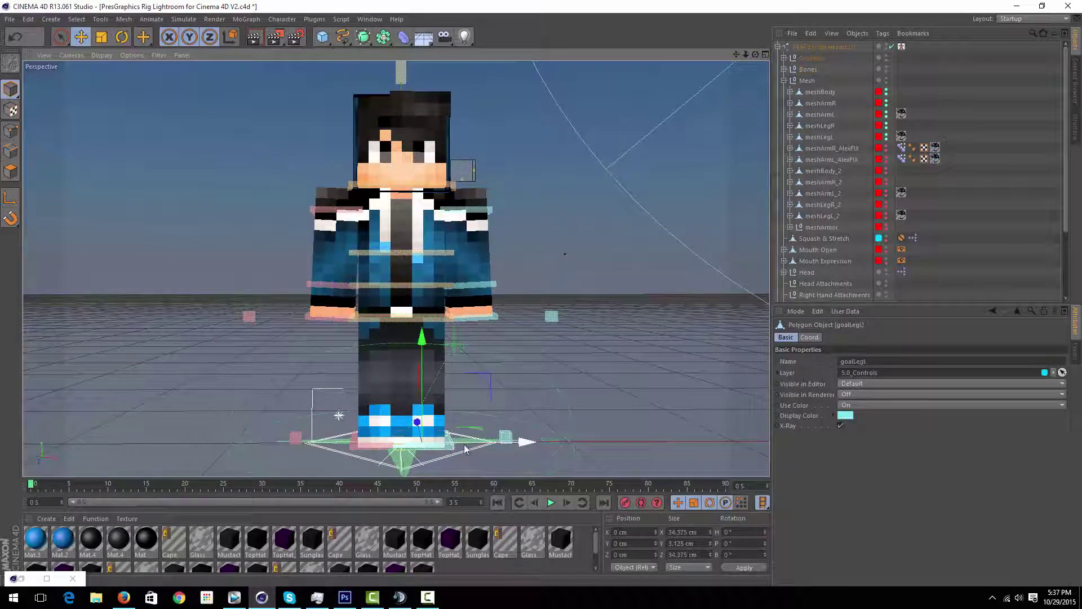
left_click_drag(472, 442, 471, 443)
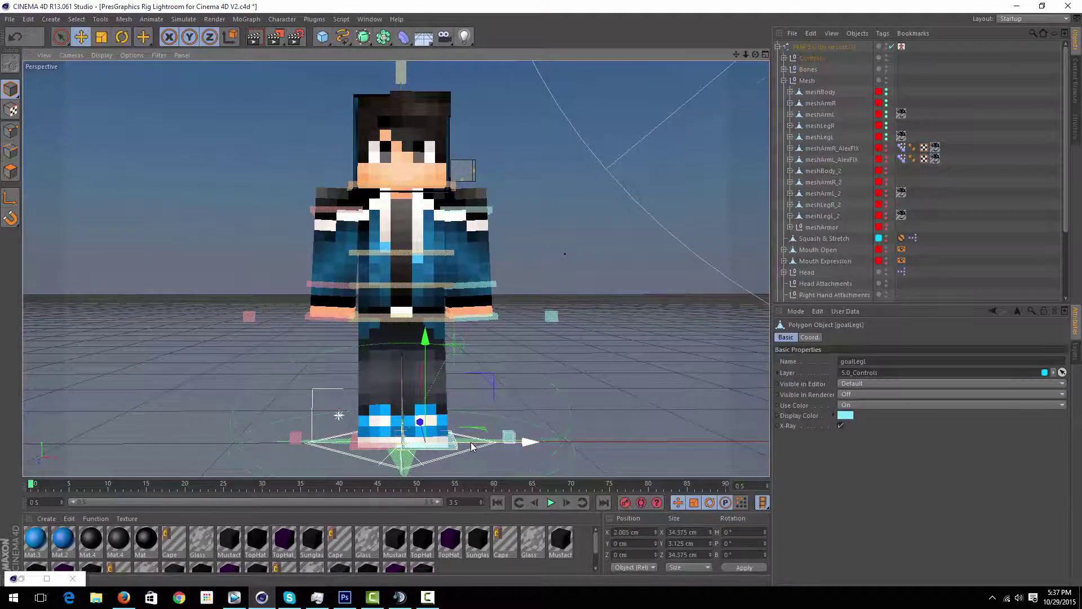
left_click(411, 445)
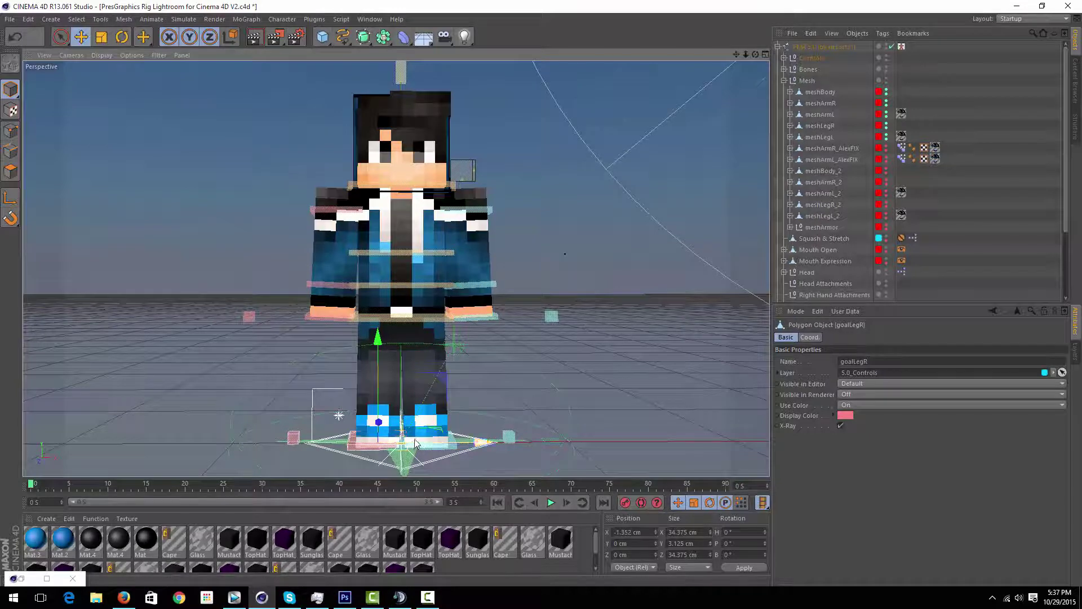
left_click(607, 232)
Switch to polygon mode on meshArmR and select only the white stripe polygons around its upper sleeve
left_click_drag(755, 55, 761, 50)
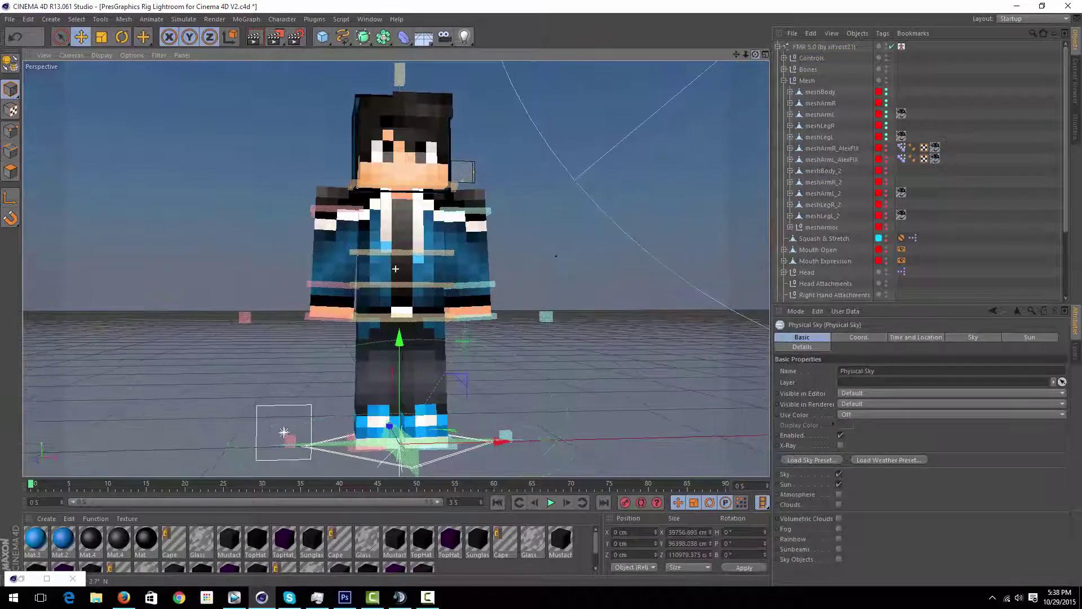
left_click(839, 103)
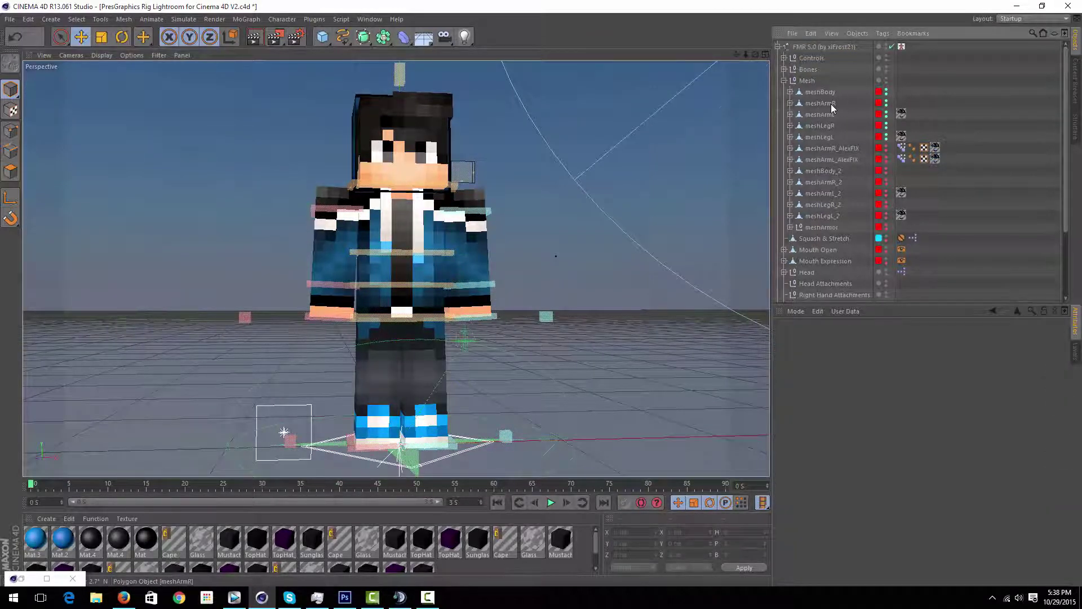
left_click(831, 104)
left_click_drag(755, 60, 490, 55)
left_click_drag(171, 420, 32, 96)
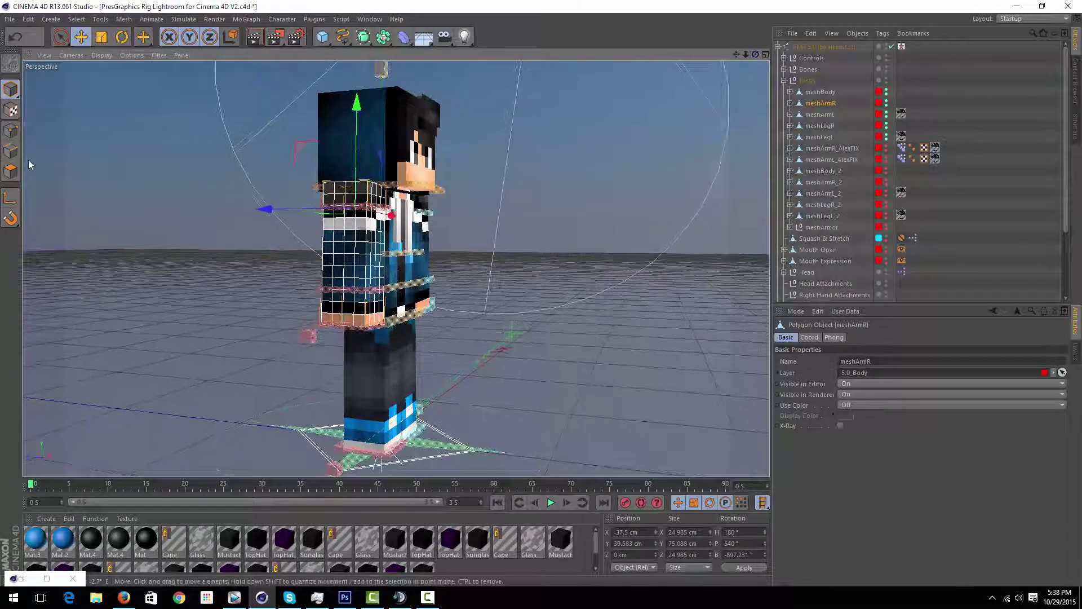
left_click(11, 172)
left_click(61, 38)
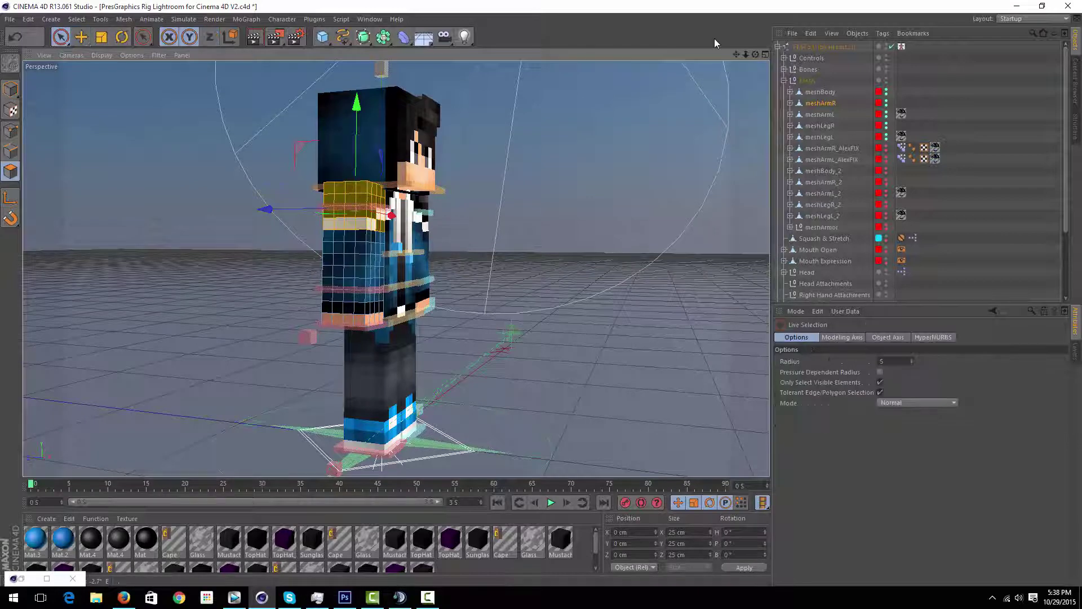
left_click_drag(747, 53, 790, 54)
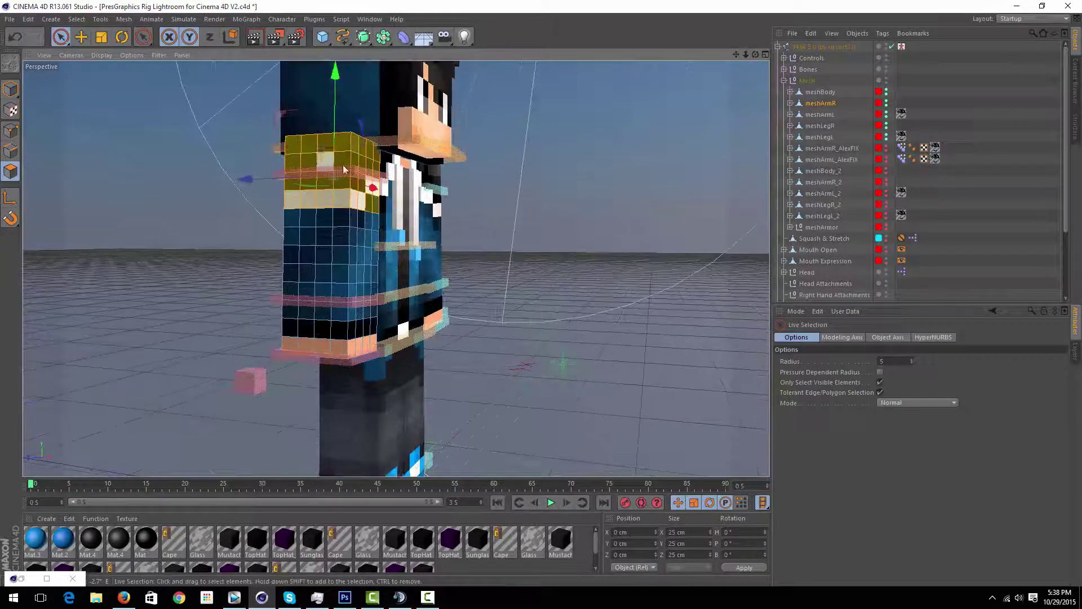
left_click(364, 201)
key("ctrl+z")
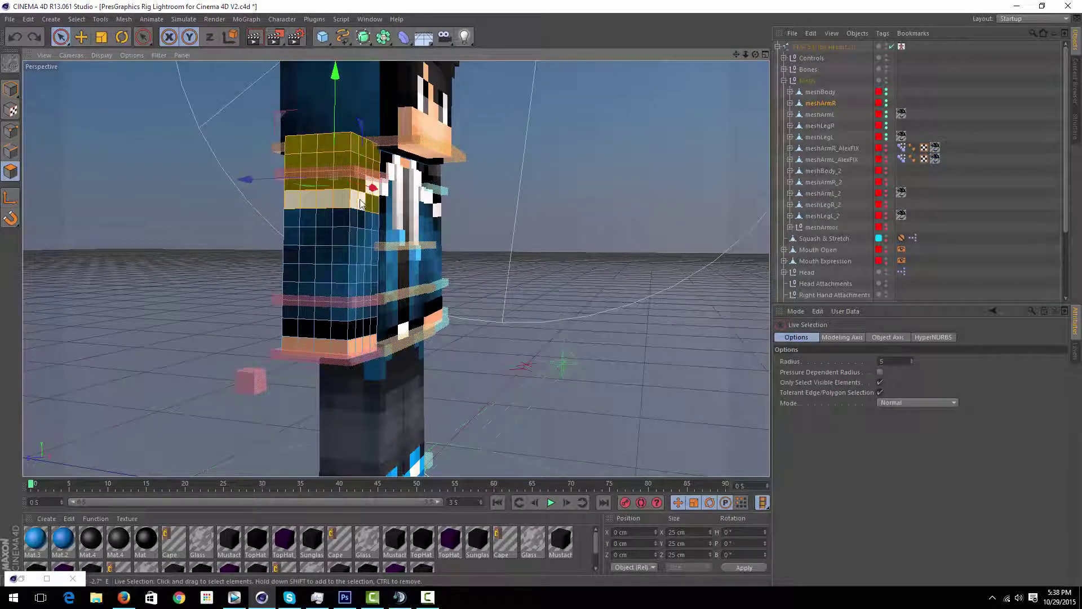
left_click(359, 201)
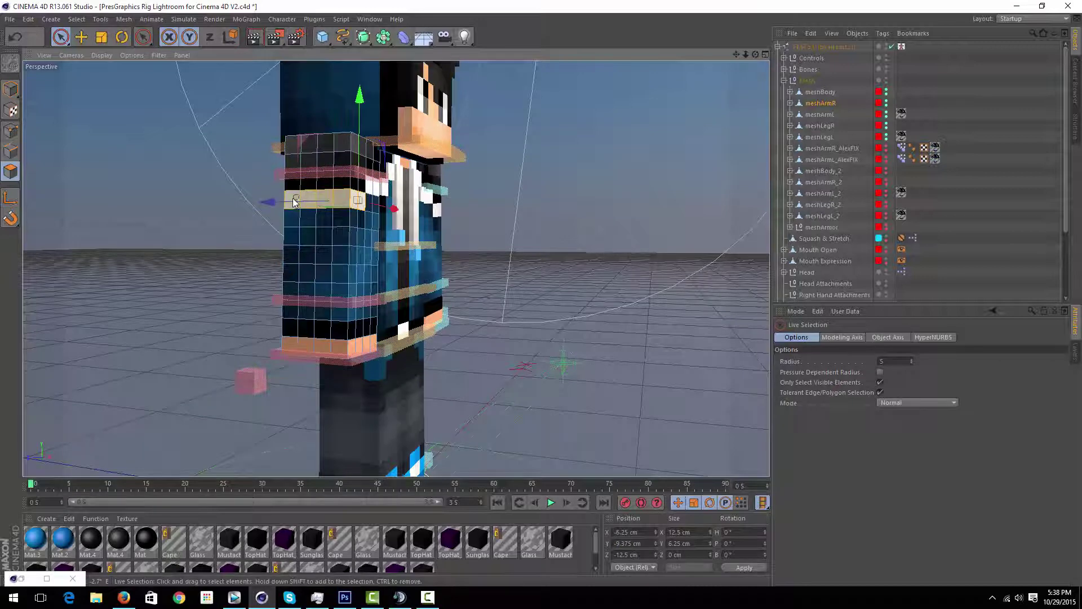
left_click(293, 202, "shift")
left_click(378, 184, "shift")
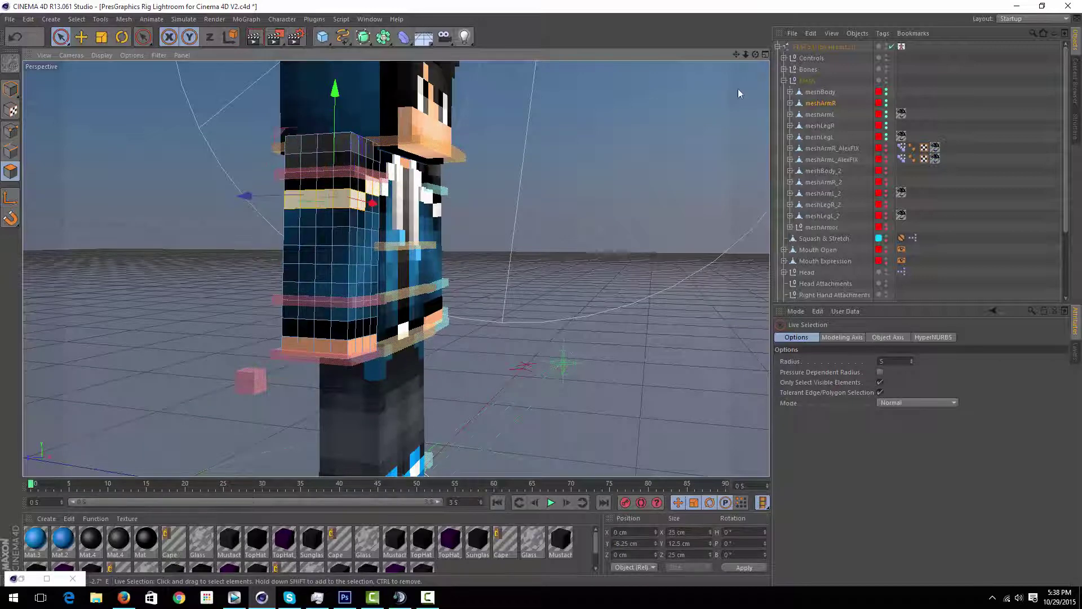
left_click_drag(756, 54, 896, 57)
left_click_drag(395, 269, 478, 205)
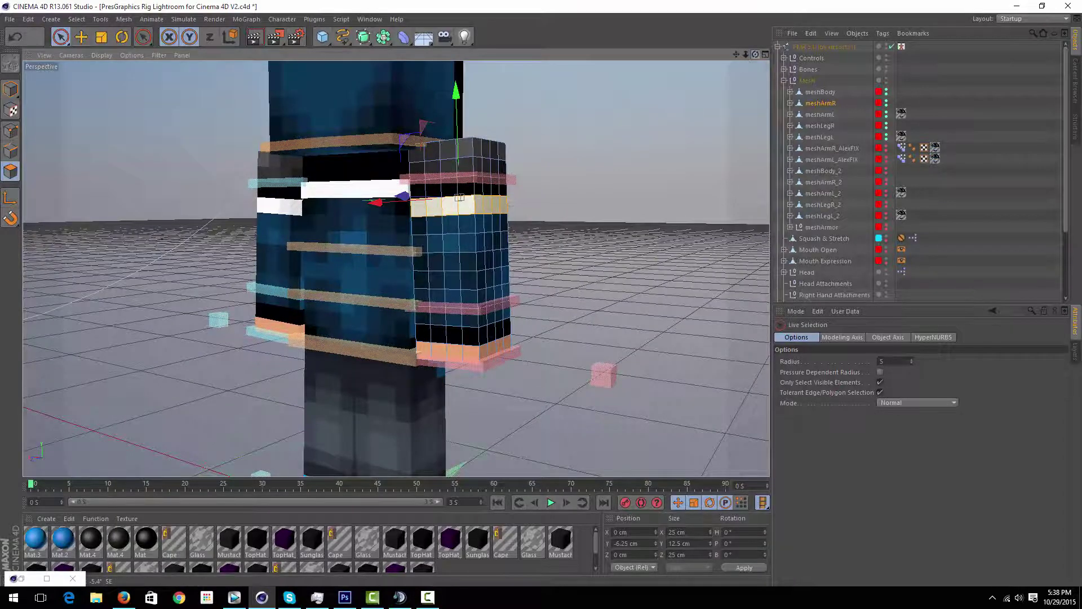
Add the black cuff polygons around meshArmR to the selection and extrude stripe and cuff by 1 cm with a maximum angle of 91°
left_click_drag(755, 54, 305, 328)
mouse_move(755, 54)
left_mouse_down()
mouse_move(395, 269)
mouse_move(508, 269)
left_mouse_up()
left_click_drag(527, 318, 445, 316, "shift")
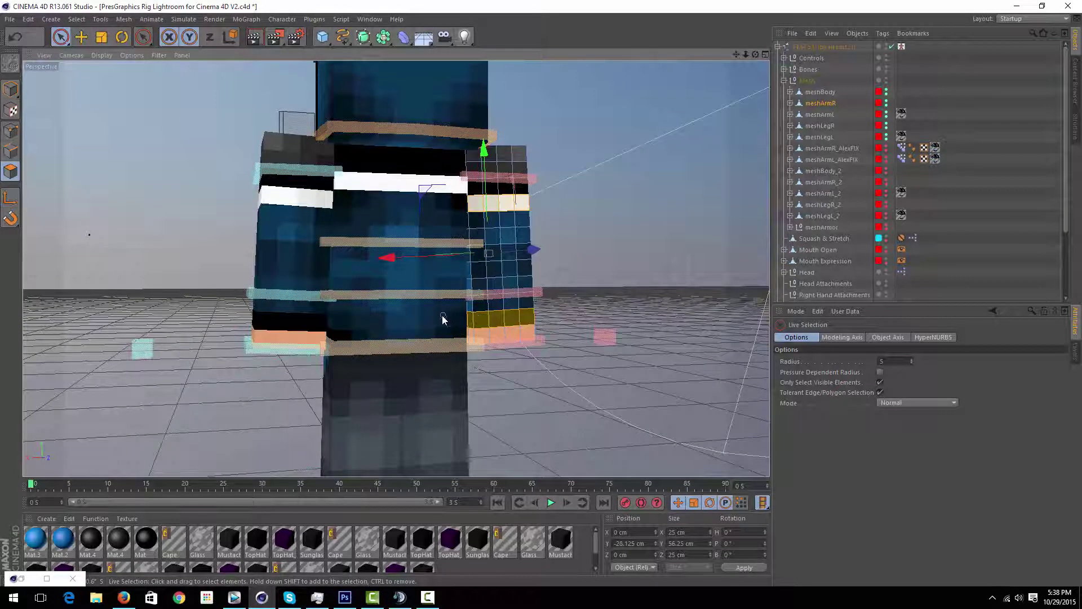
mouse_move(755, 54)
left_mouse_down()
mouse_move(395, 269)
mouse_move(705, 411)
mouse_move(395, 268)
mouse_move(755, 51)
left_mouse_up()
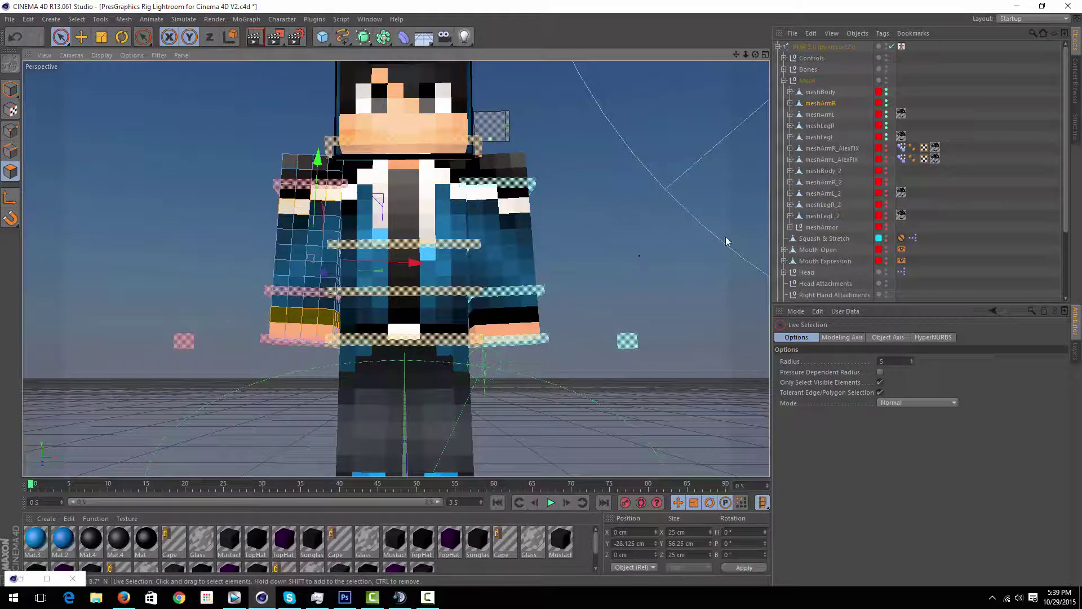
left_click_drag(755, 55, 1043, 80)
left_click_drag(395, 269, 395, 269)
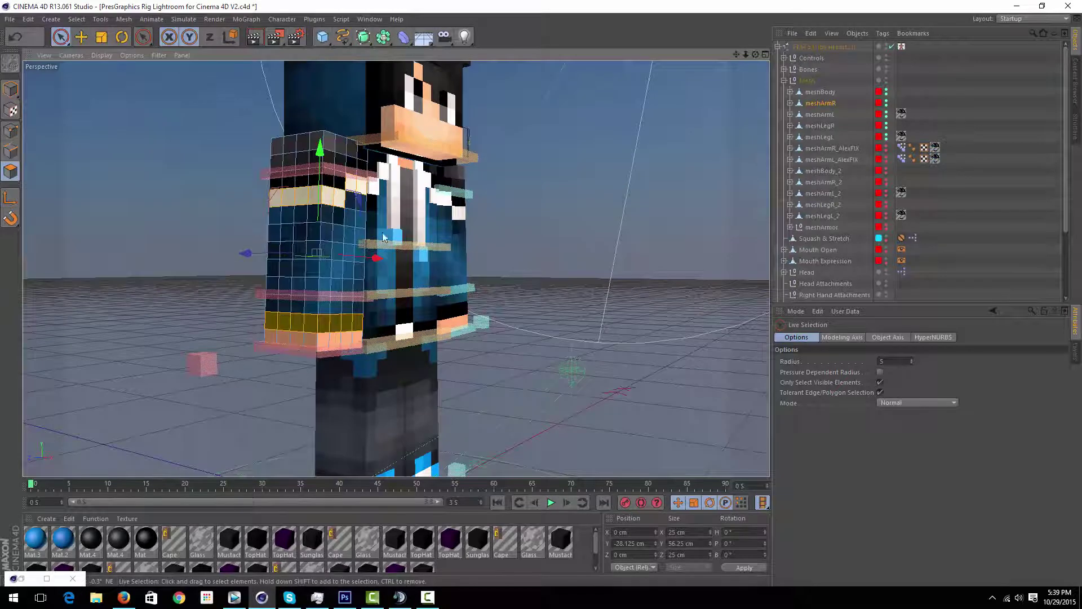
key("d")
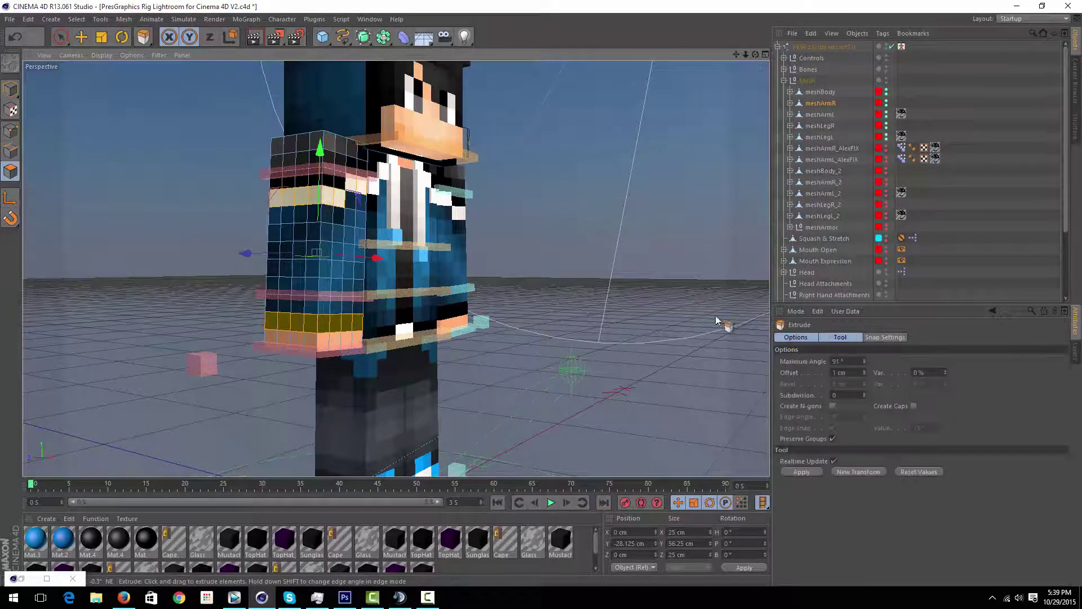
left_click(798, 474)
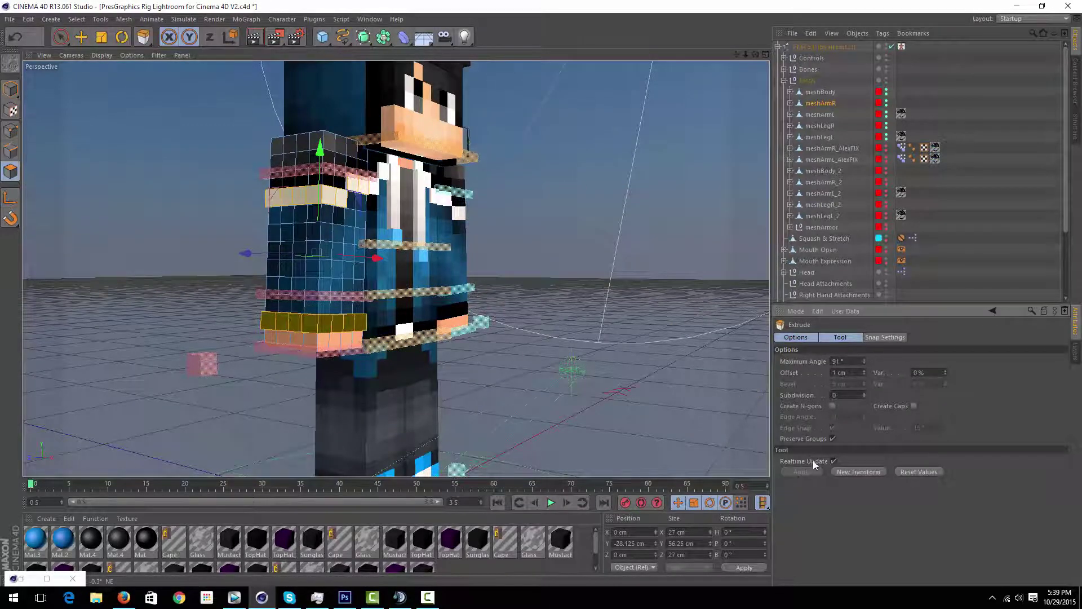
left_click(13, 92)
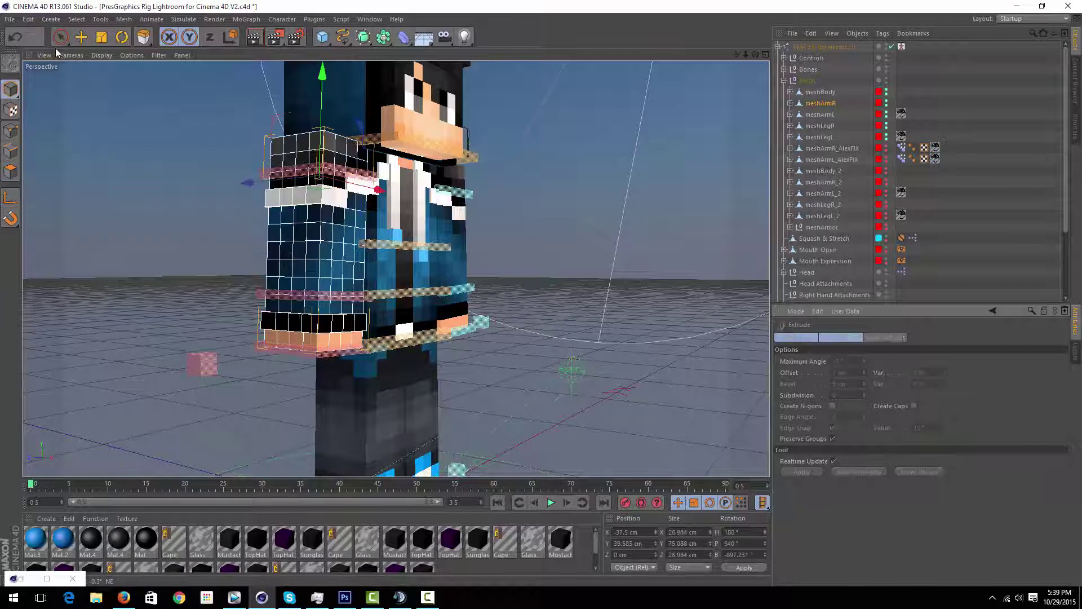
left_click(9, 177)
left_click(61, 37)
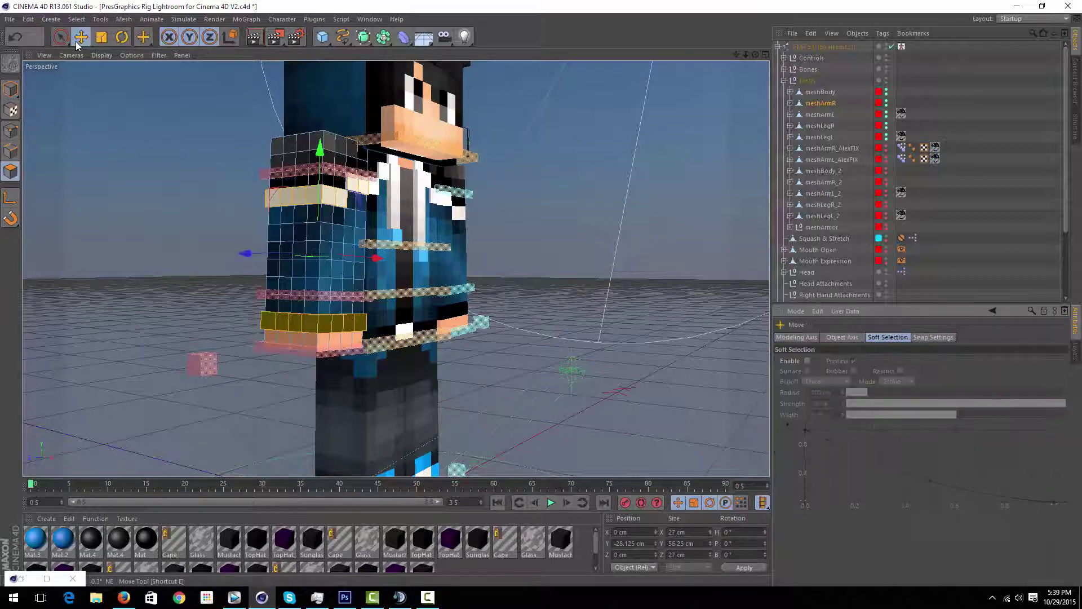
Select the white sleeve stripe and black cuff polygons around meshArmL and extrude them by 1 cm with a maximum angle of 91°
left_click(821, 115)
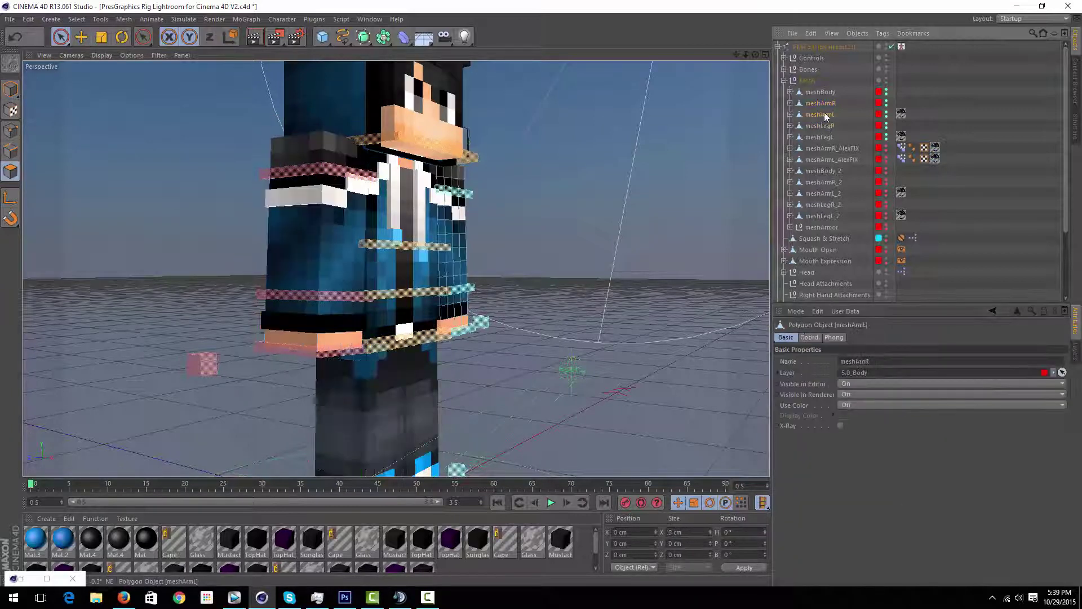
left_click_drag(757, 55, 526, 165)
left_click(474, 194)
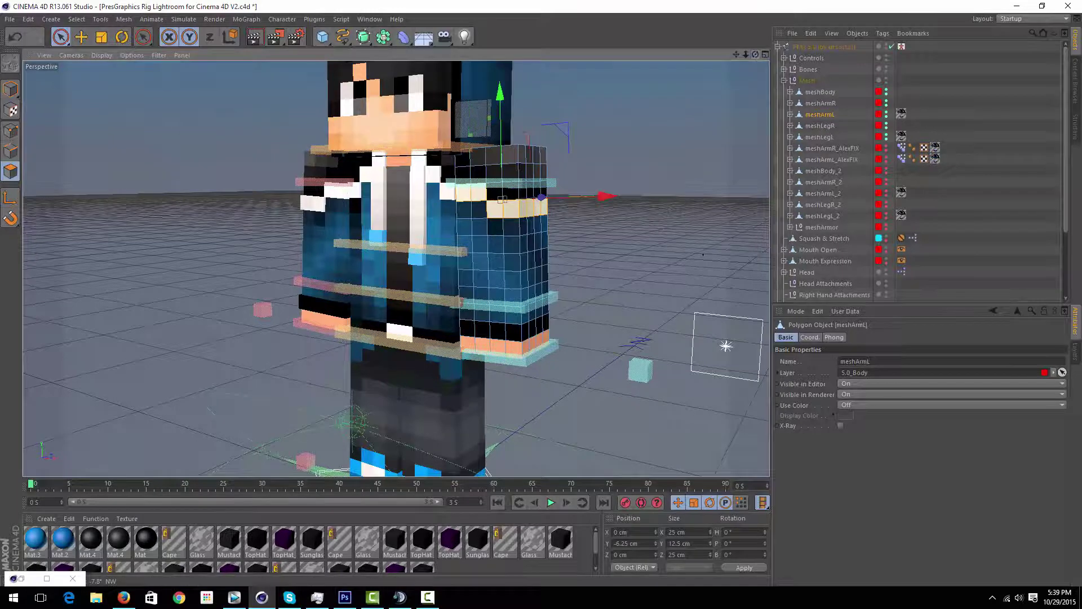
left_click_drag(755, 55, 407, 204)
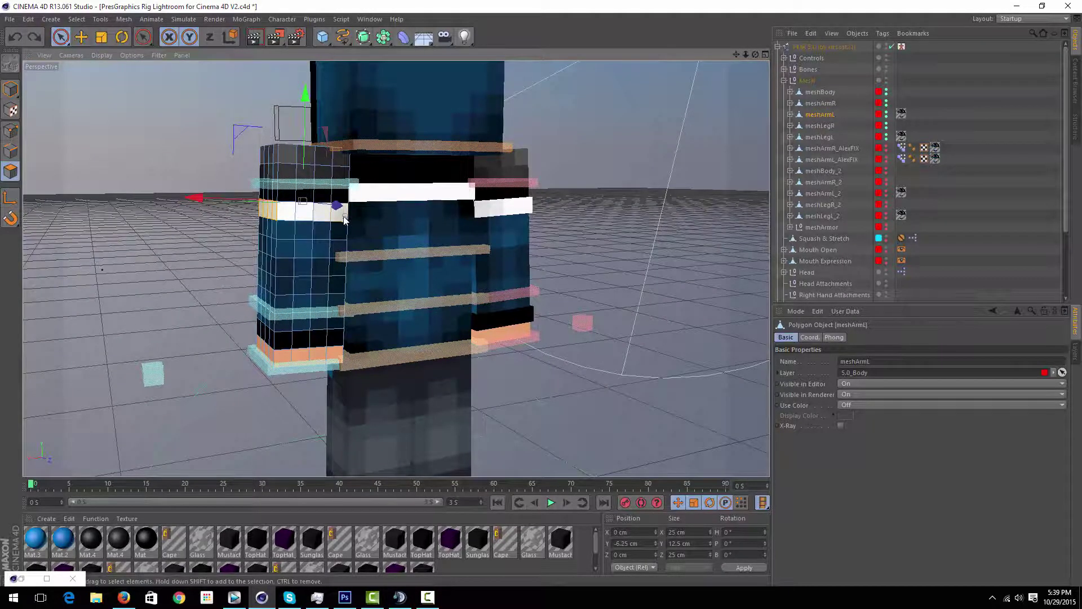
left_click_drag(755, 55, 533, 194)
left_click_drag(422, 321, 337, 315, "shift")
left_click_drag(755, 54, 739, 72)
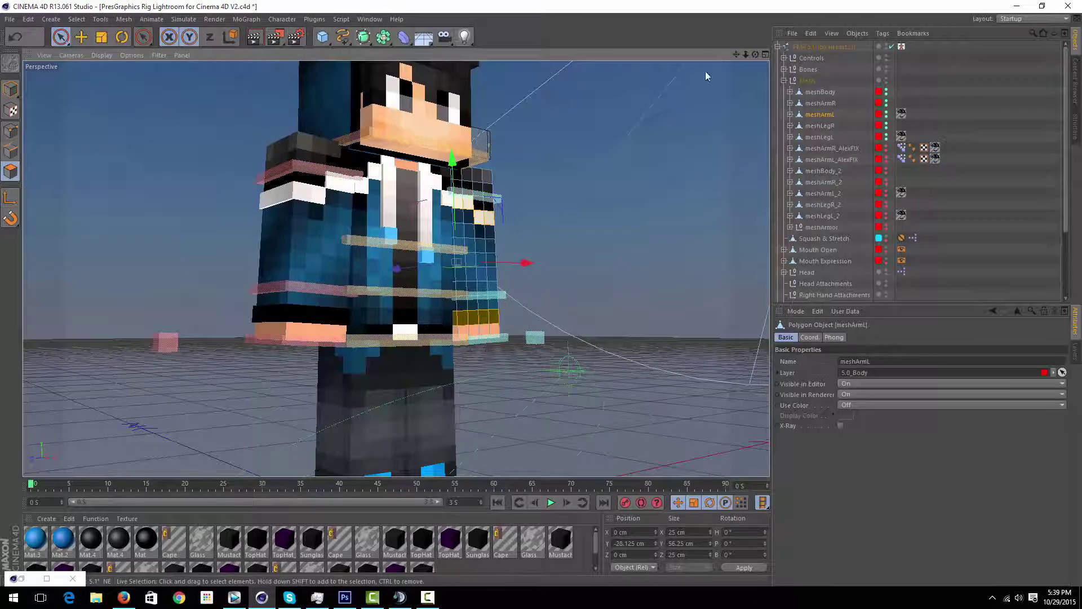
left_click_drag(755, 55, 392, 272)
key("d")
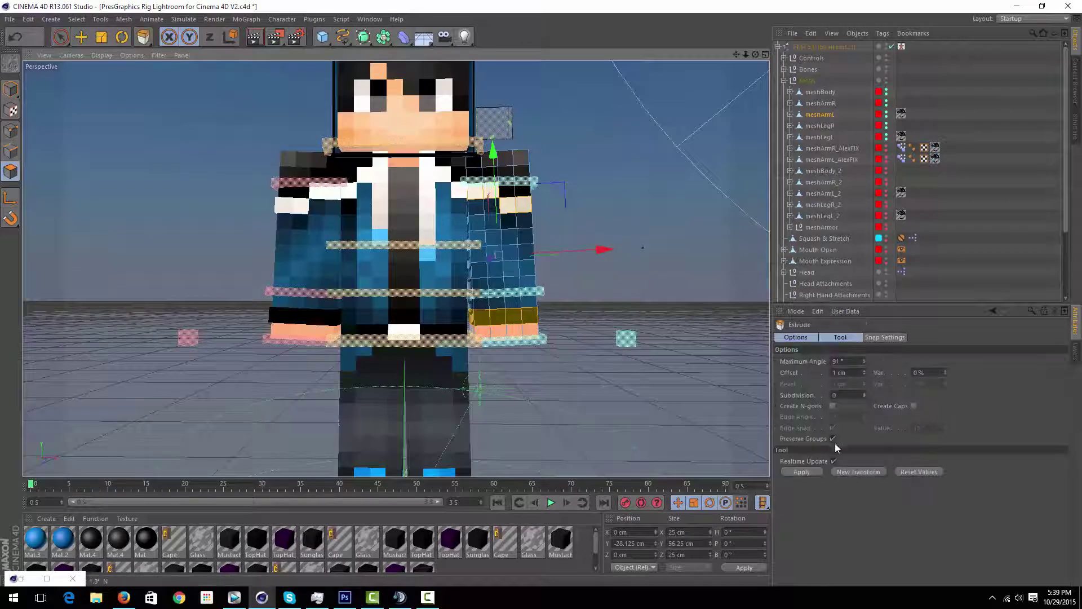
left_click(820, 472)
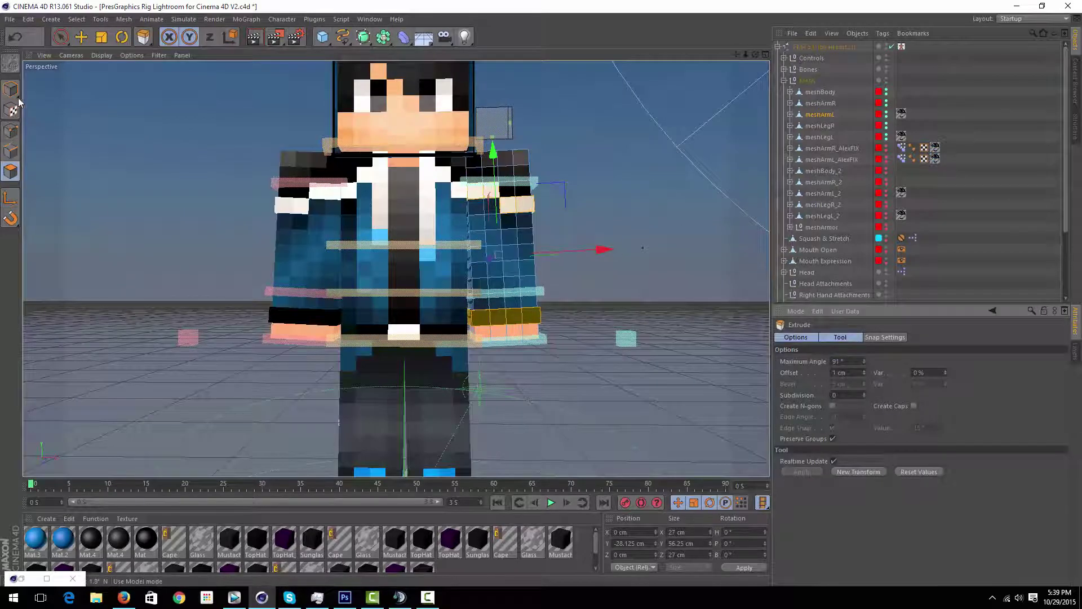
left_click(63, 39)
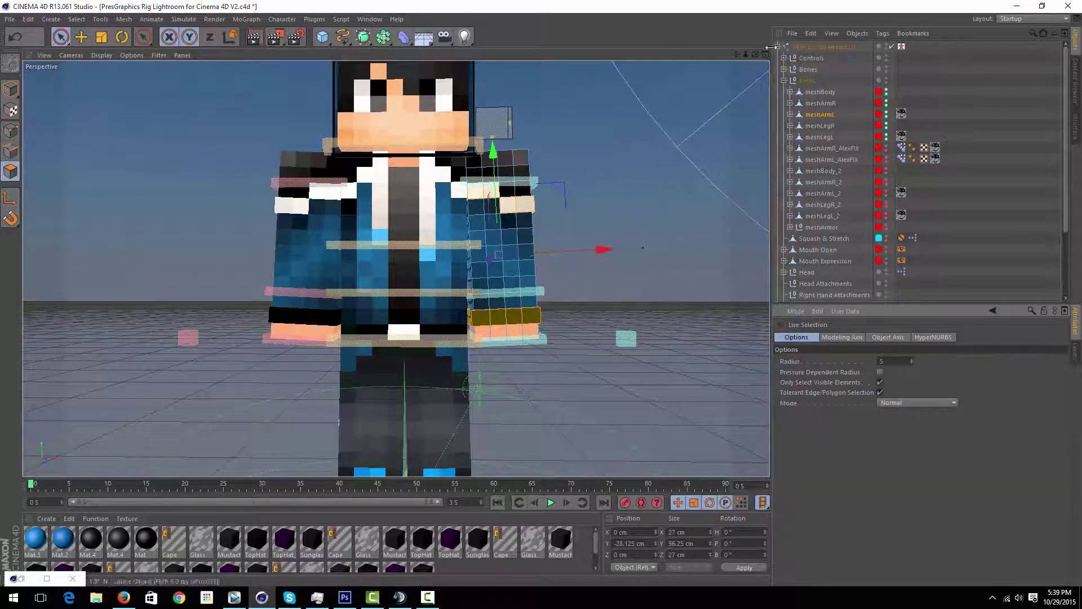
Select the blue and white shoe polygons all around the lower end of meshLegR
mouse_move(753, 56)
left_mouse_down()
mouse_move(760, 62)
mouse_move(734, 53)
left_mouse_up()
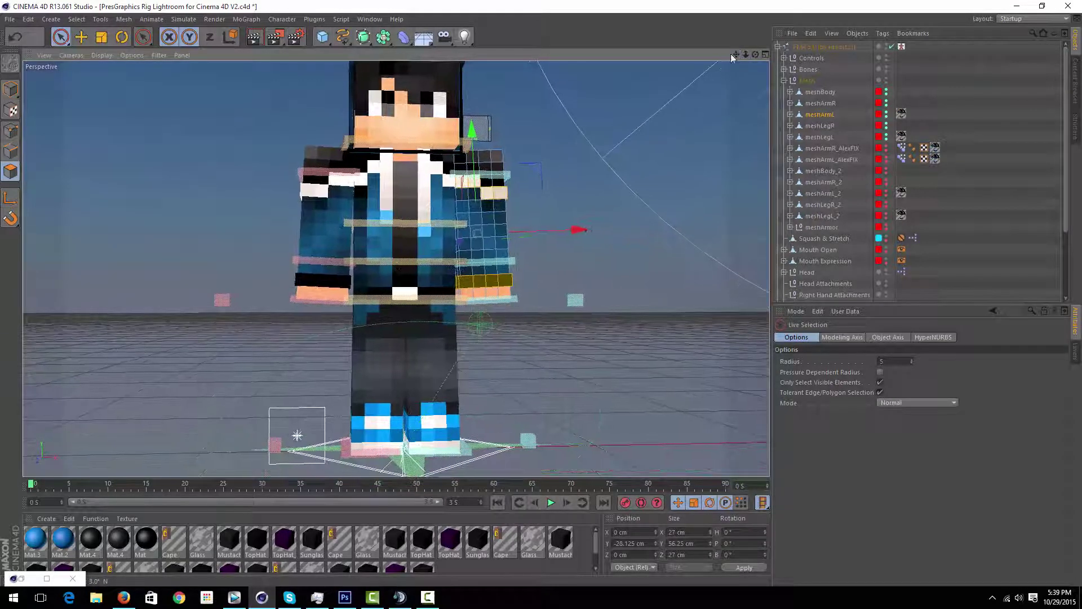
left_click(820, 126)
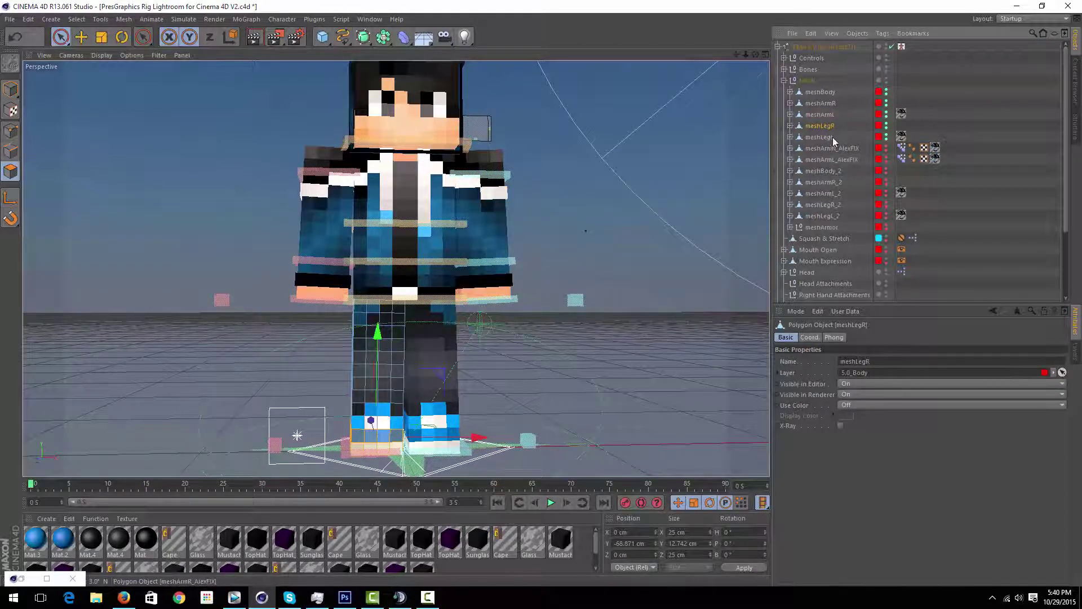
left_click_drag(746, 55, 750, 54)
left_click_drag(755, 54, 407, 402)
left_click_drag(404, 448, 384, 434)
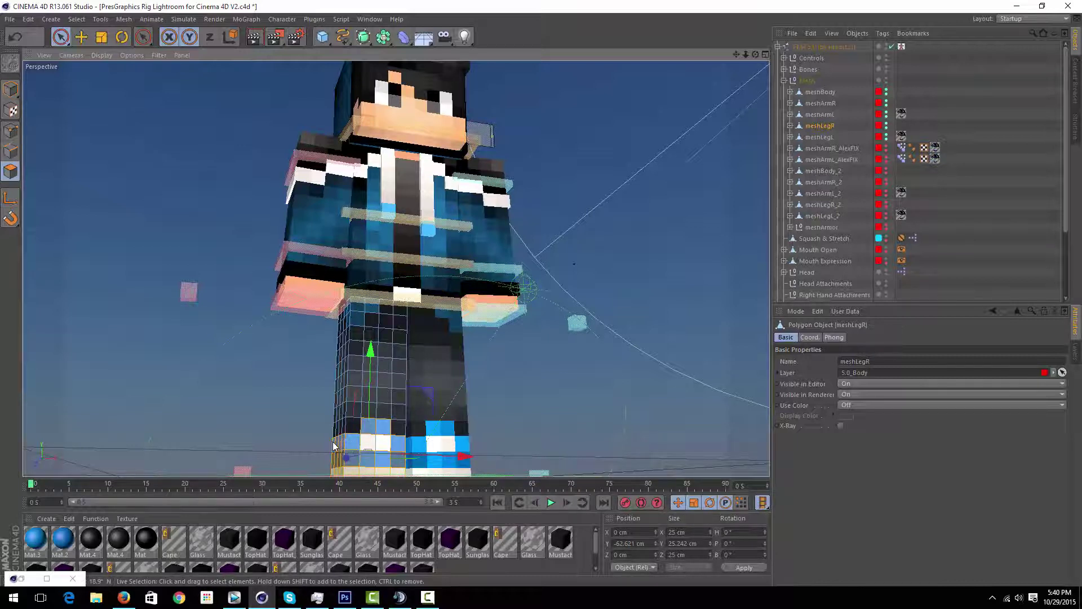
left_click_drag(755, 54, 394, 266)
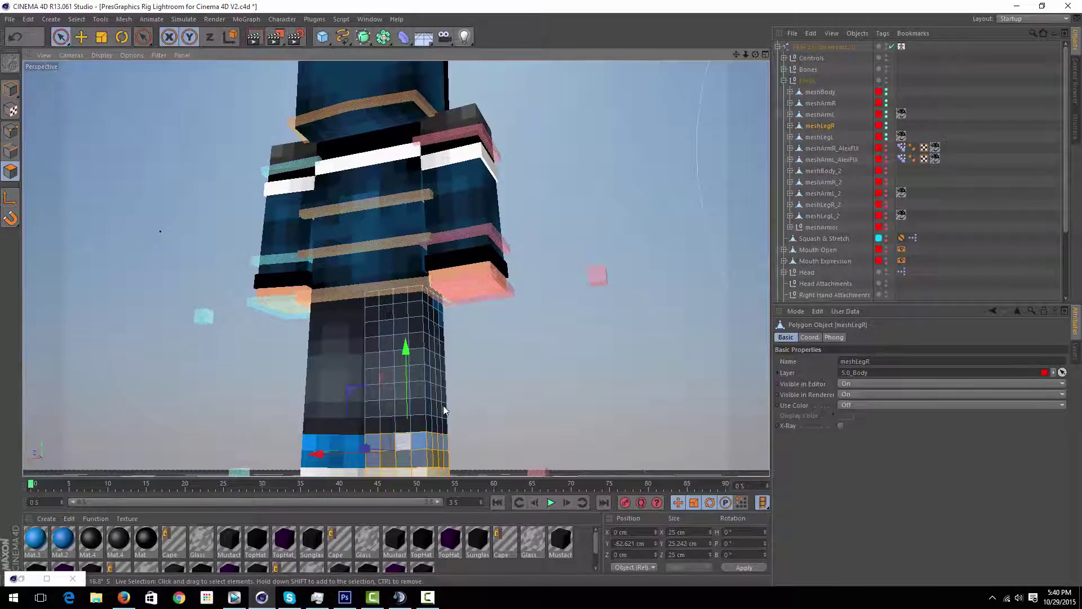
left_click_drag(755, 54, 513, 366)
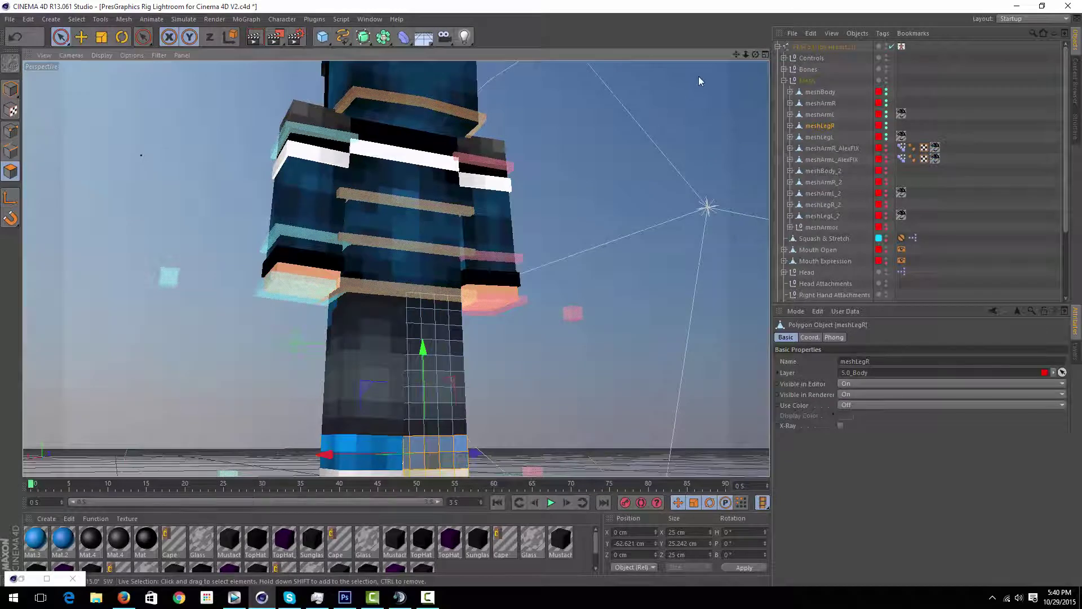
left_click_drag(758, 54, 395, 269)
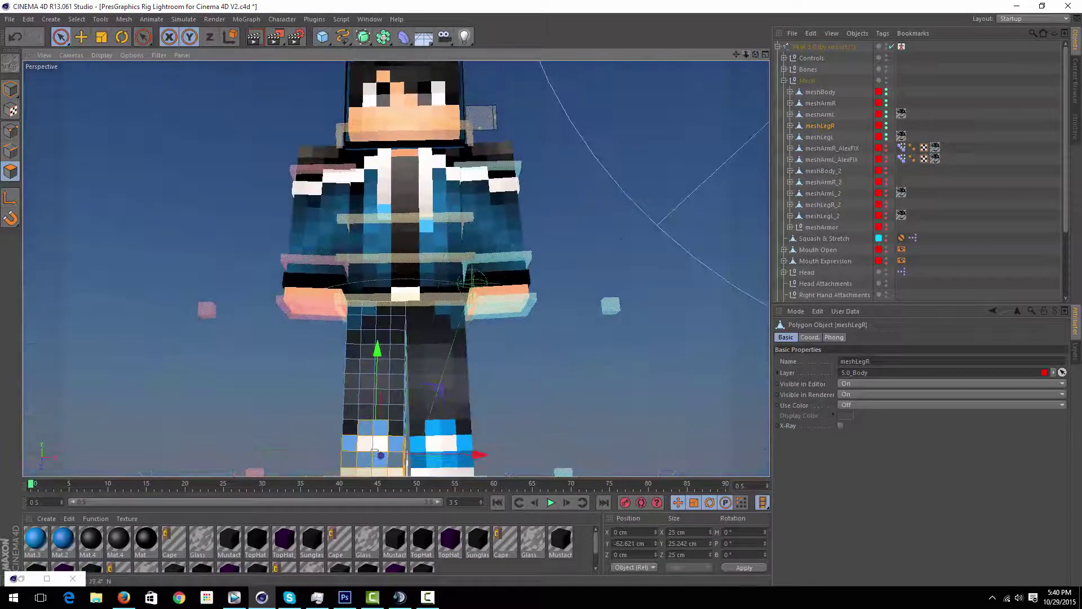
left_click_drag(745, 55, 396, 269)
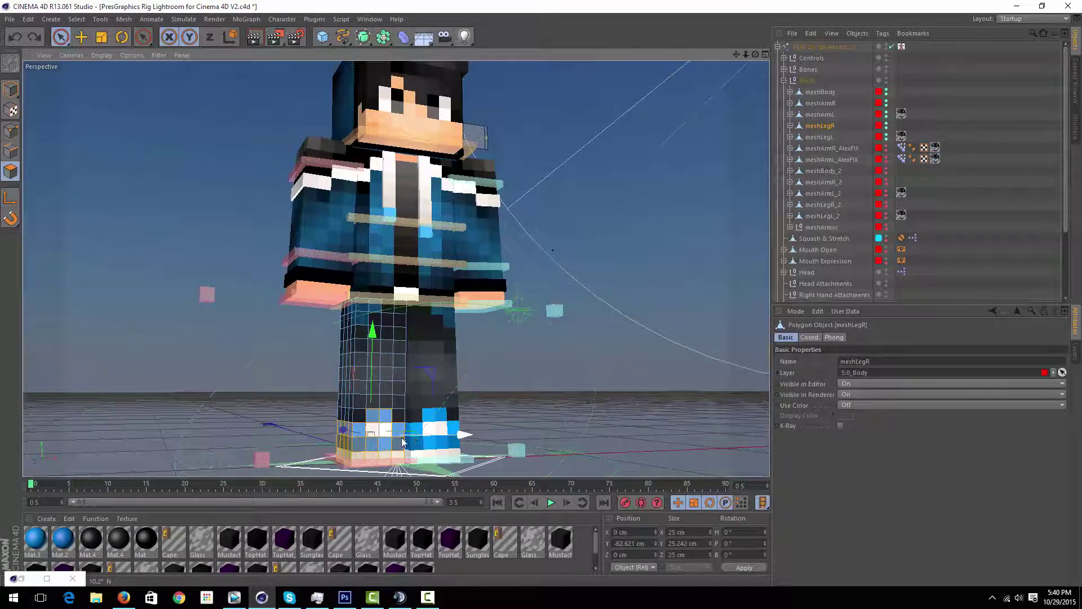
Extrude the selected meshLegR shoe polygons by 1.5 cm with a maximum angle of 91° and make meshLegL the active mesh
key("d")
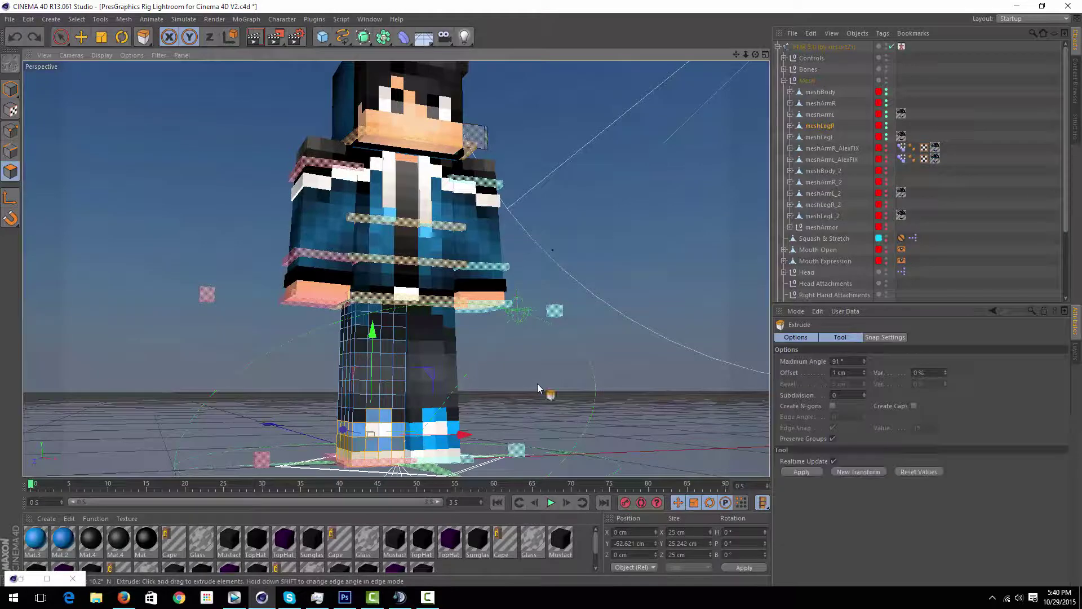
left_click(808, 472)
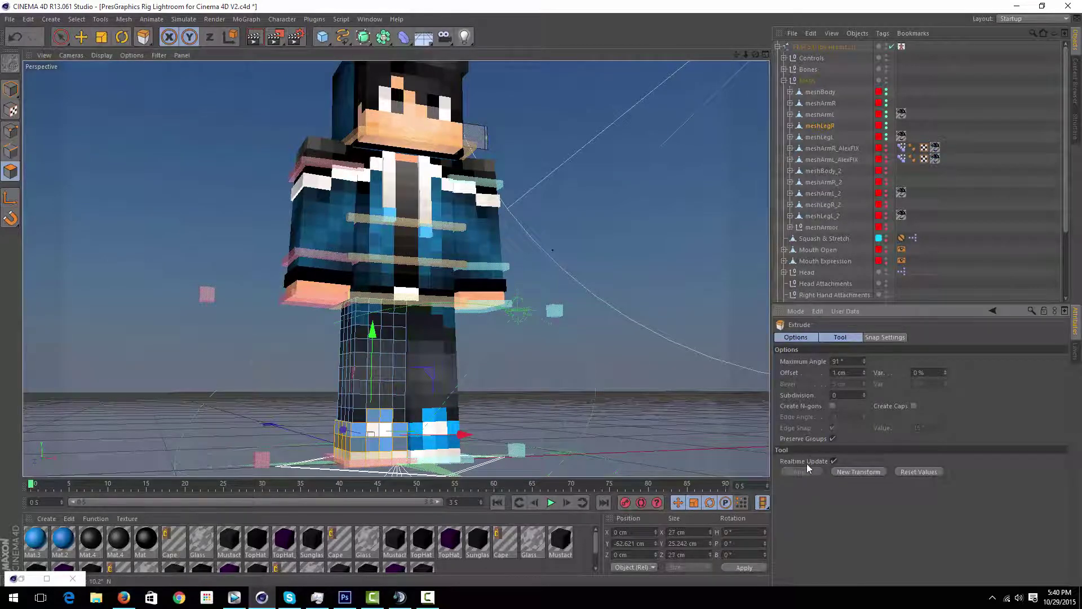
key("ctrl+z")
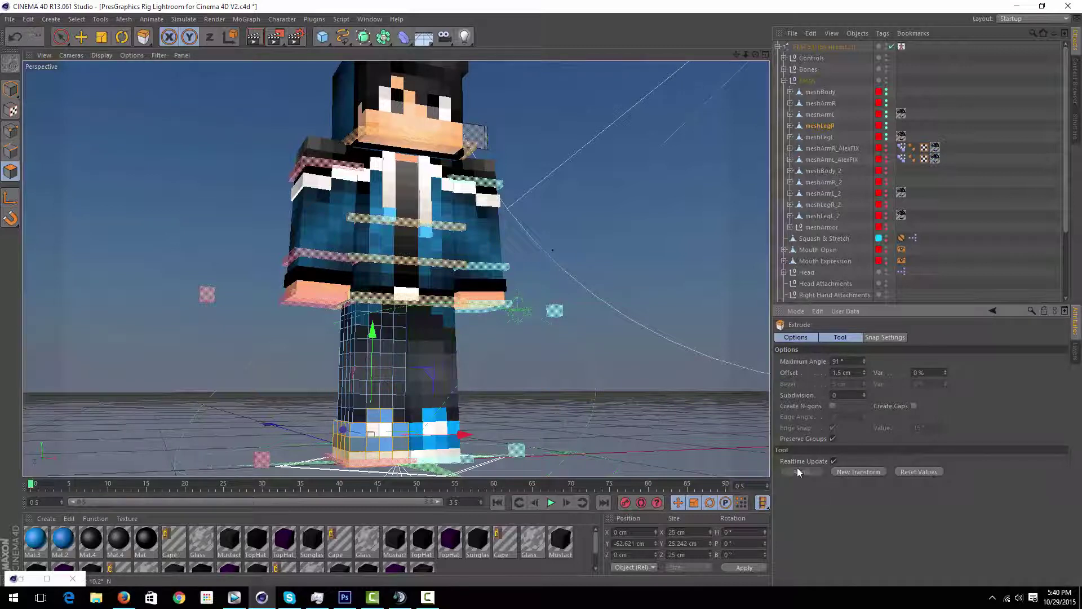
left_click(79, 38)
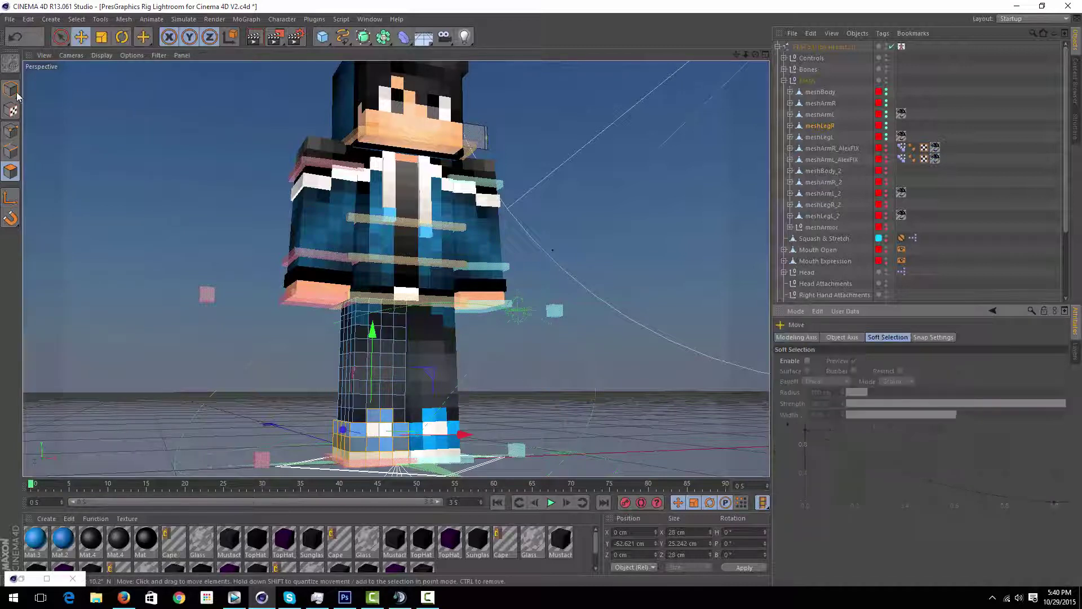
left_click(695, 129)
left_click_drag(755, 55, 68, 99)
left_click_drag(395, 269, 508, 265)
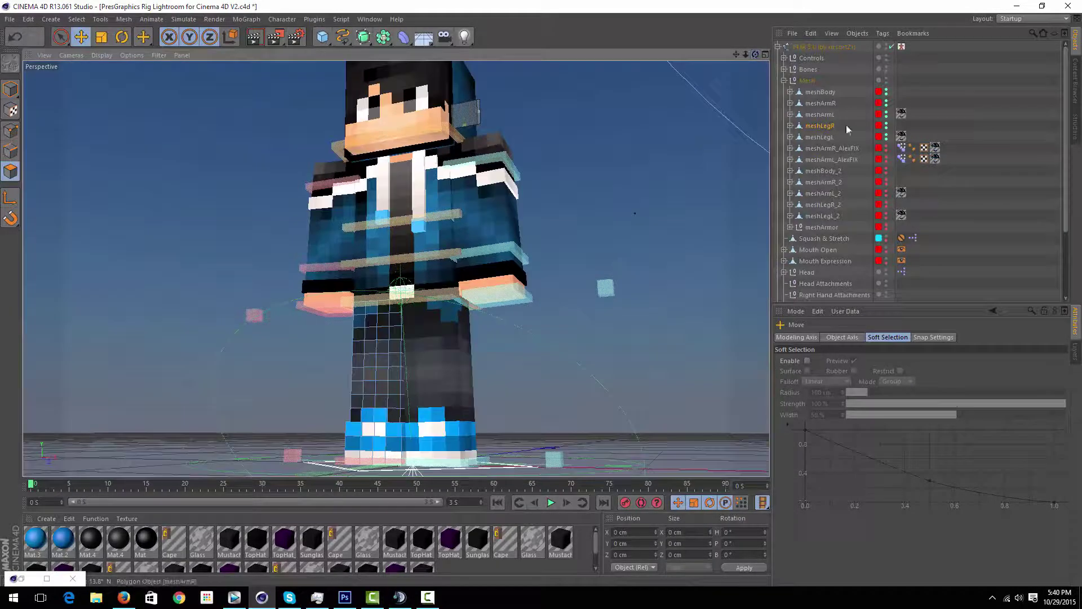
left_click(820, 137)
left_click_drag(756, 55, 617, 119)
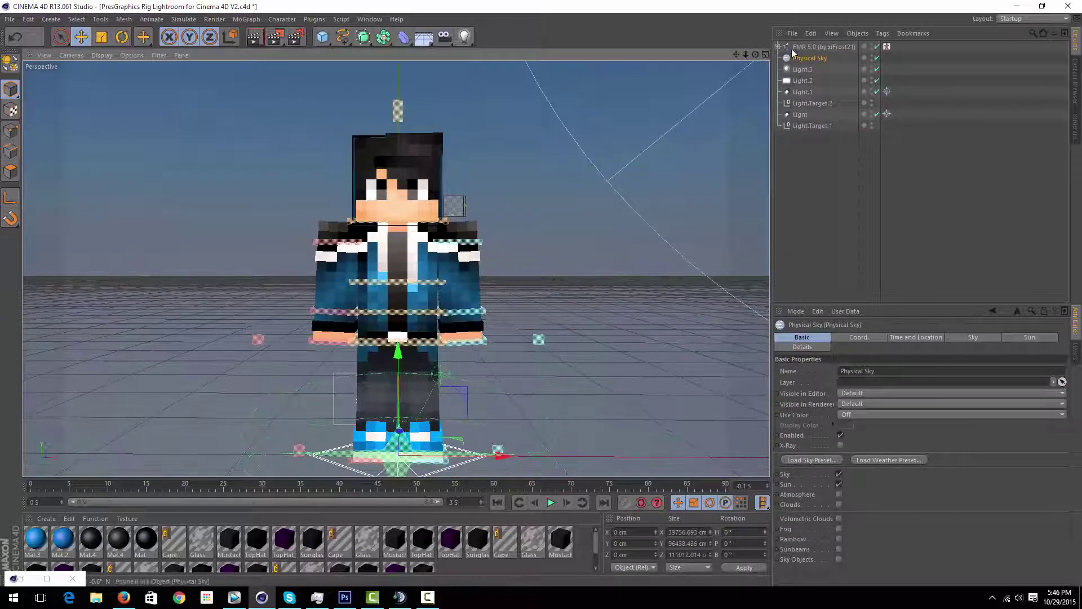
Look through the arm, leg and face settings of the PMR 5.0 rig object
left_click(823, 47)
mouse_move(1070, 394)
left_mouse_down()
mouse_move(1068, 429)
mouse_move(1067, 401)
left_mouse_up()
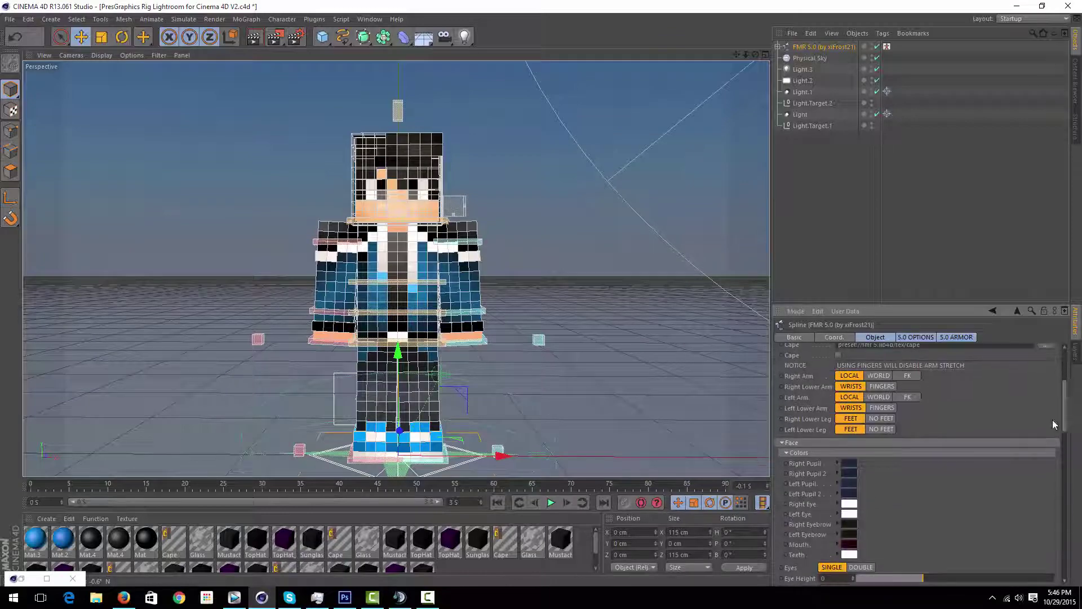
left_click(732, 119)
left_click_drag(757, 56, 753, 28)
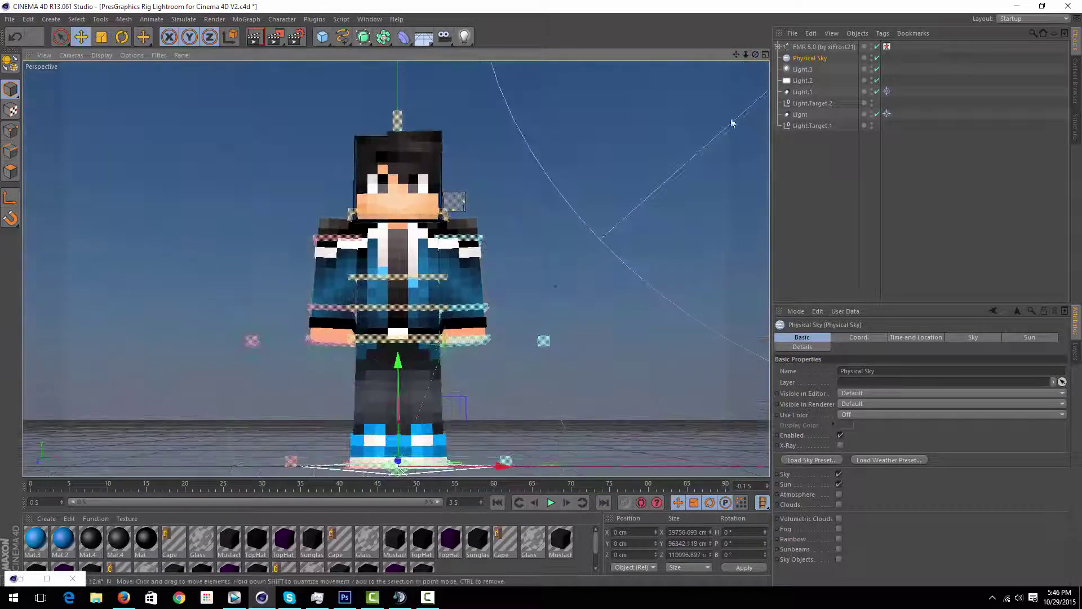
Rotate the rig's waist control to a pitch of about -0.4°
left_click(424, 340)
left_click(126, 41)
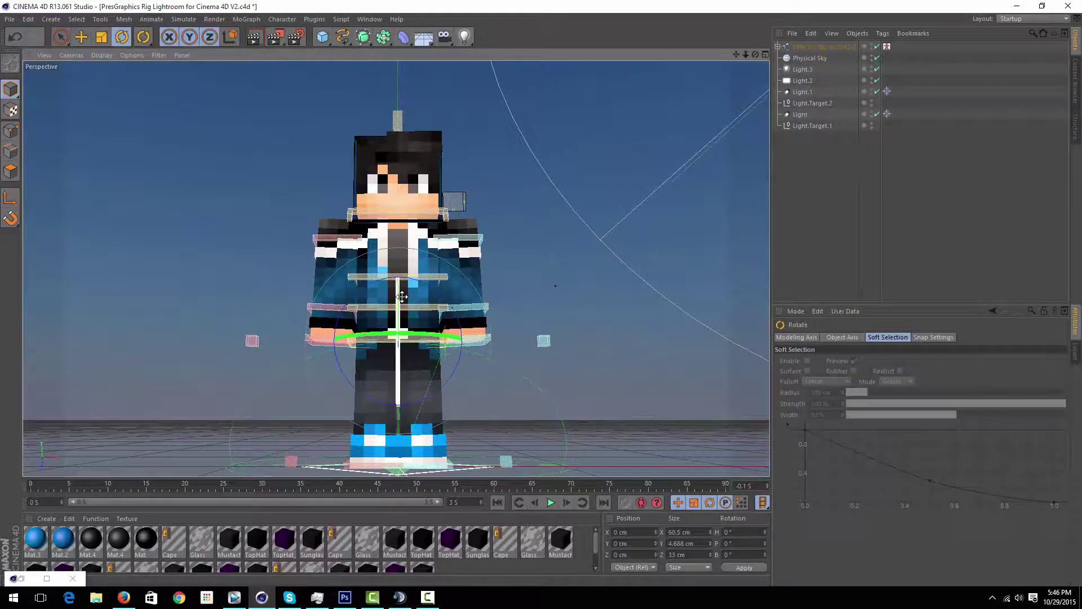
left_click_drag(399, 293, 410, 285)
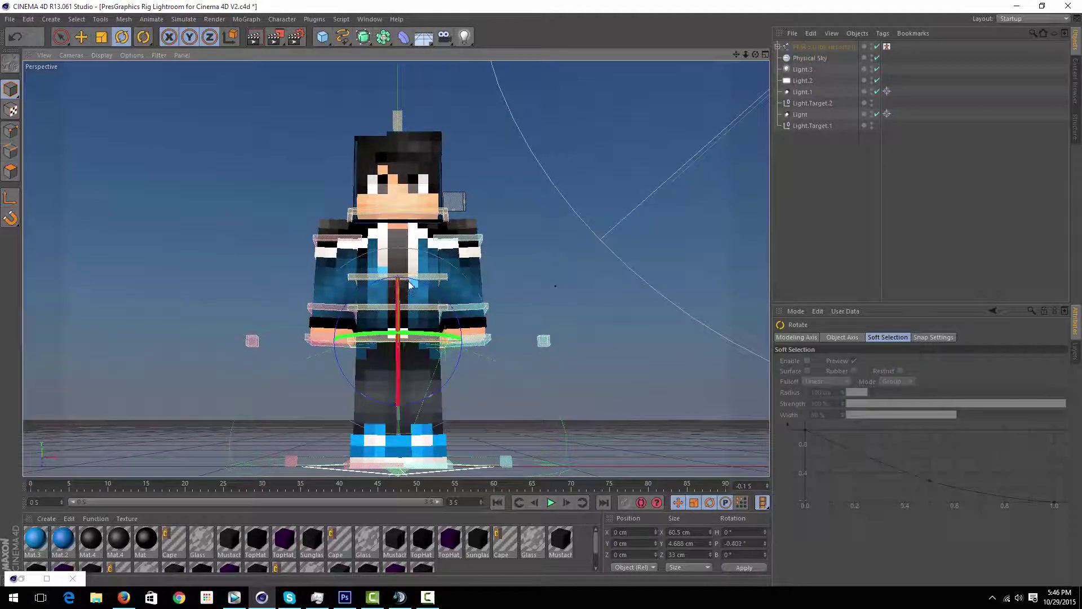
left_click(432, 275)
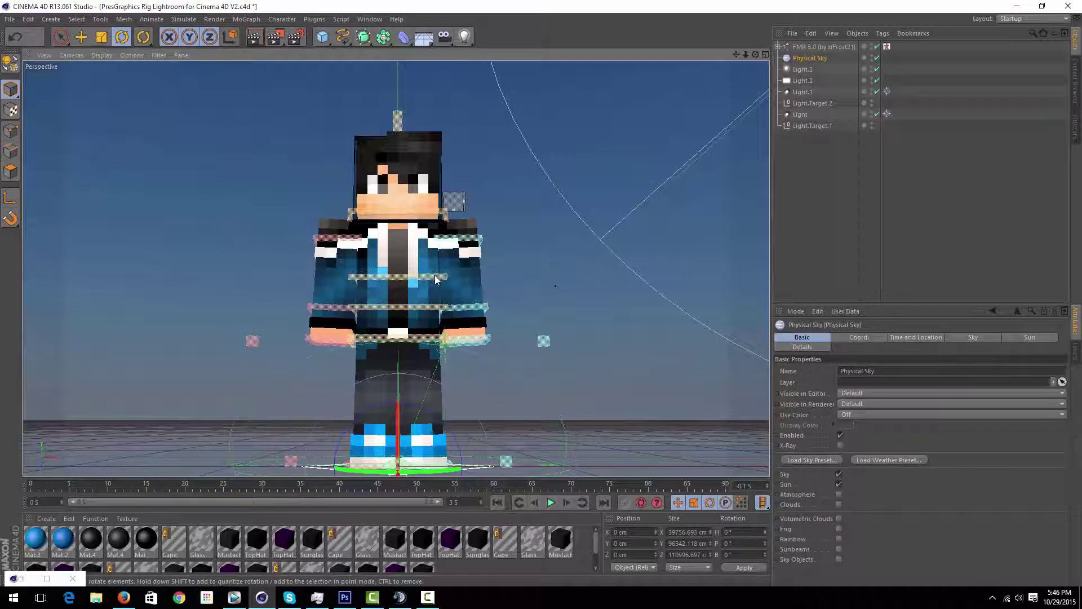
left_click(436, 280)
mouse_move(436, 280)
left_mouse_down()
mouse_move(417, 262)
mouse_move(400, 281)
mouse_move(331, 401)
mouse_move(439, 248)
mouse_move(411, 257)
mouse_move(432, 276)
left_mouse_up()
key("ctrl+z")
Rotate controlNeck to tilt the head, about 4.8° heading, 5.6° pitch and 2.6° bank
mouse_move(757, 55)
left_mouse_down()
mouse_move(702, 59)
mouse_move(755, 55)
left_mouse_up()
left_click_drag(458, 238, 451, 213)
mouse_move(754, 54)
left_mouse_down()
mouse_move(752, 39)
mouse_move(756, 51)
mouse_move(755, 39)
mouse_move(737, 65)
mouse_move(754, 55)
mouse_move(742, 56)
left_mouse_up()
scroll(396, 269, "up", 3)
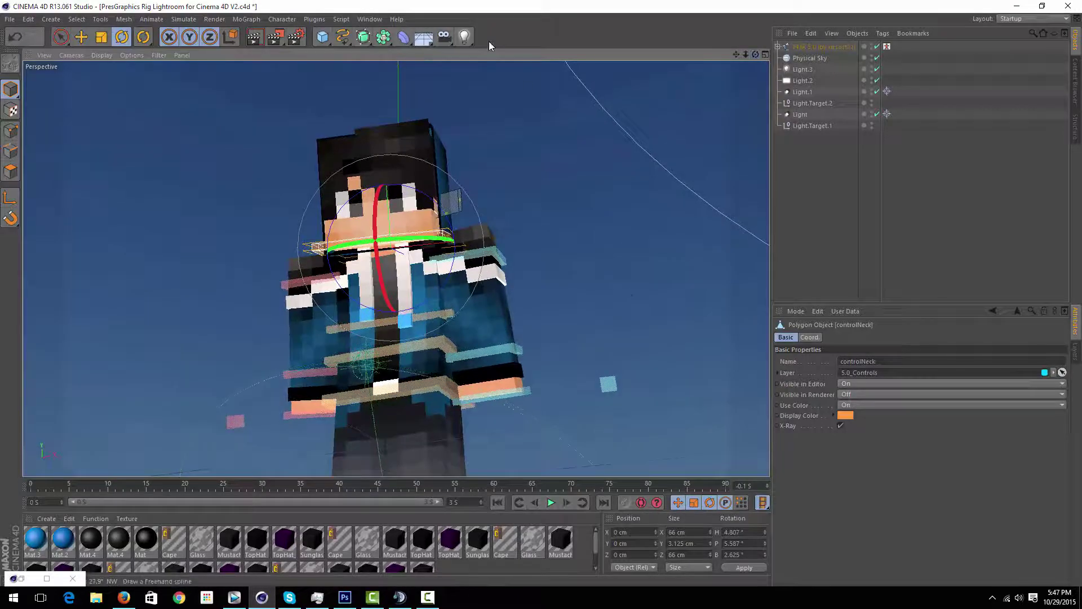
Add a camera at the current low-angle view of the character
left_click(445, 37)
mouse_move(755, 54)
left_mouse_down()
mouse_move(738, 68)
mouse_move(727, 59)
mouse_move(753, 52)
left_mouse_up()
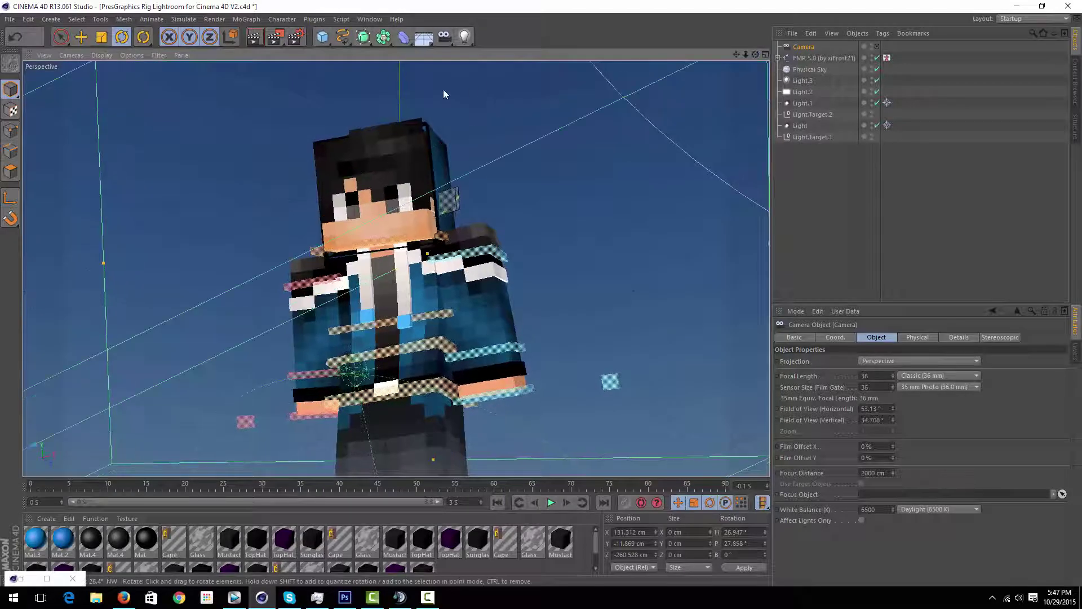
left_click(643, 137)
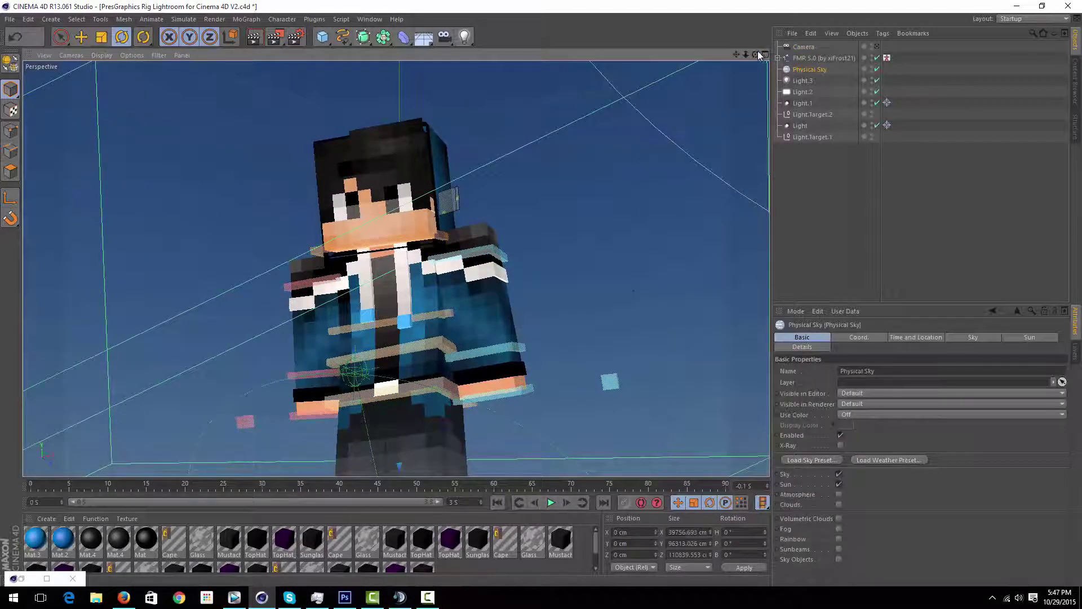
Rotate the hand control goalArmR_L to a heading of about -3.2°
mouse_move(756, 55)
left_mouse_down()
mouse_move(744, 58)
mouse_move(769, 58)
mouse_move(754, 57)
left_mouse_up()
scroll(529, 231, "down", 2)
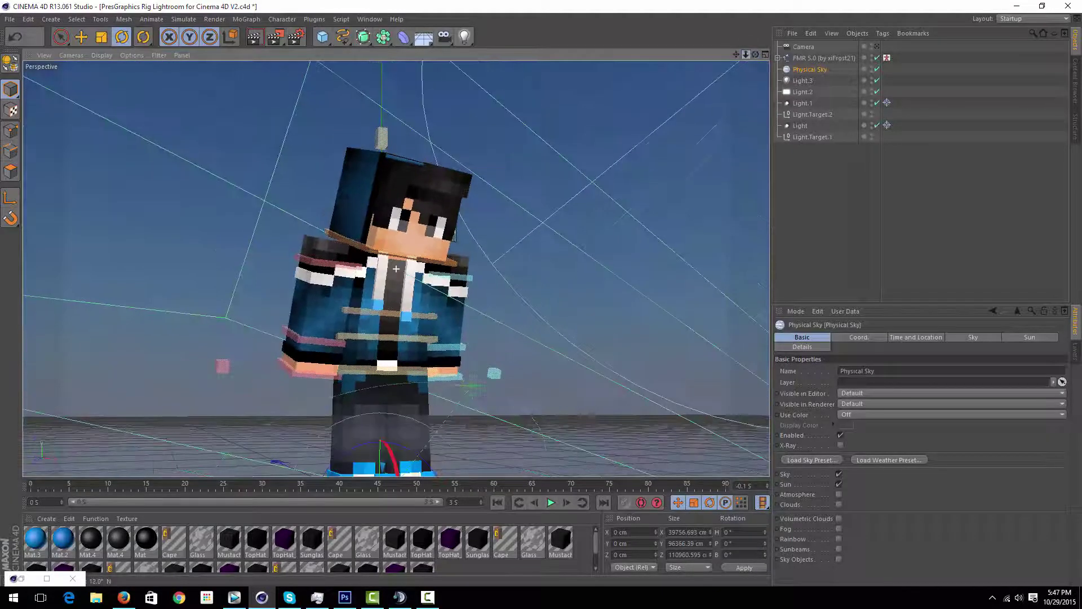
left_click(324, 360)
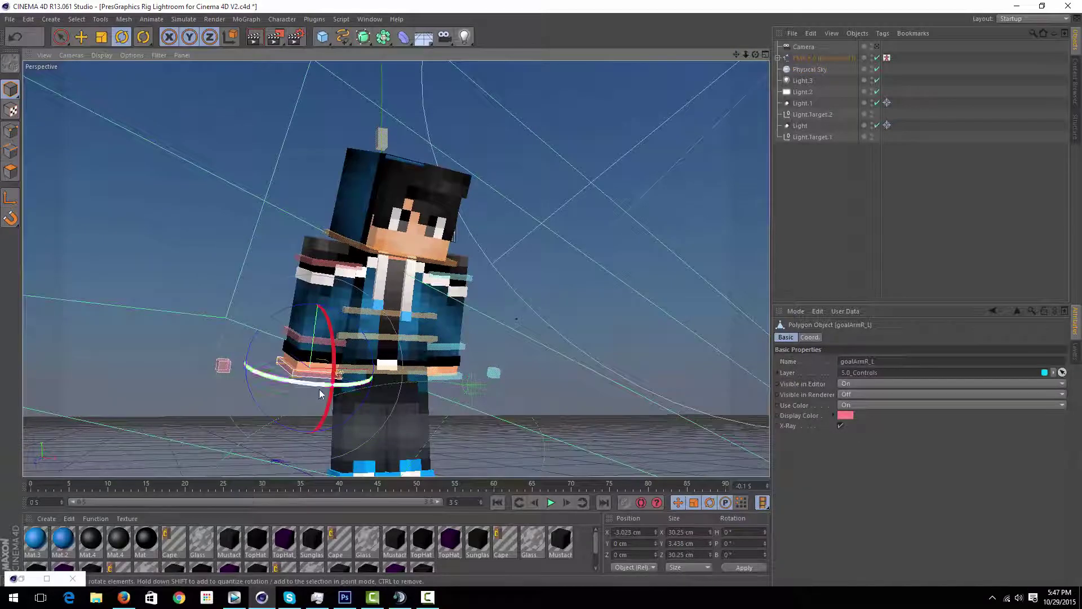
left_click(464, 377)
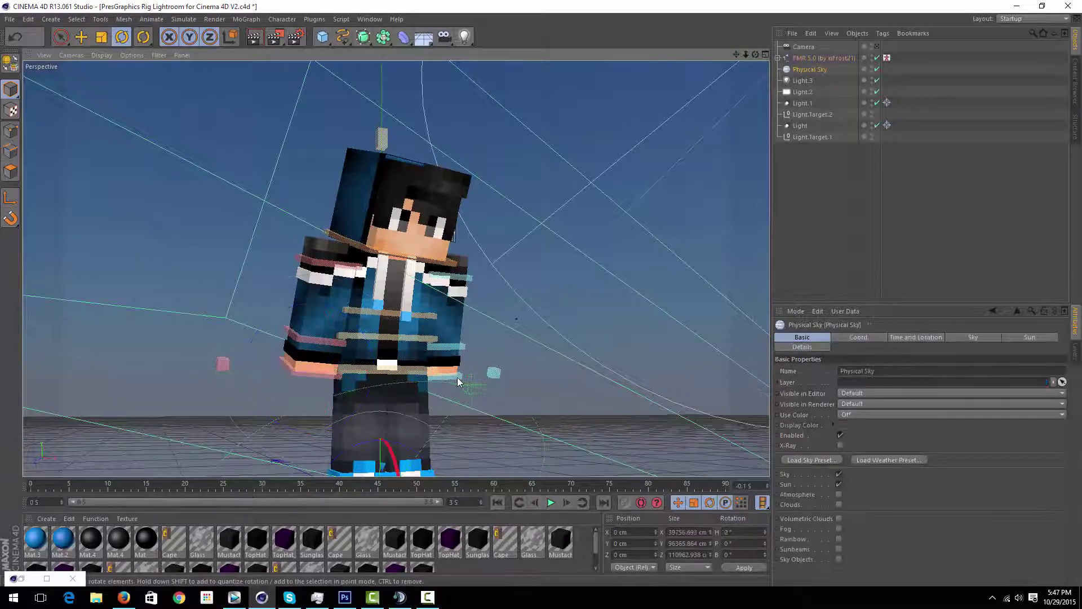
Rotate the hand control goalArmL_L to about 10.6° heading and move it forward to about Z -16.9 cm
left_click_drag(450, 388, 474, 390)
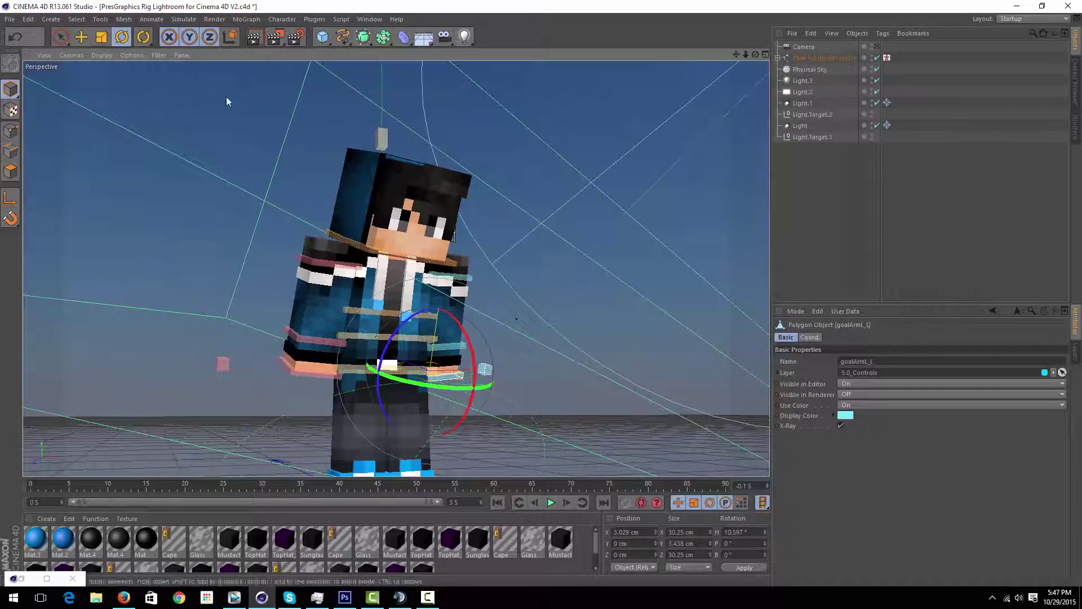
key("e")
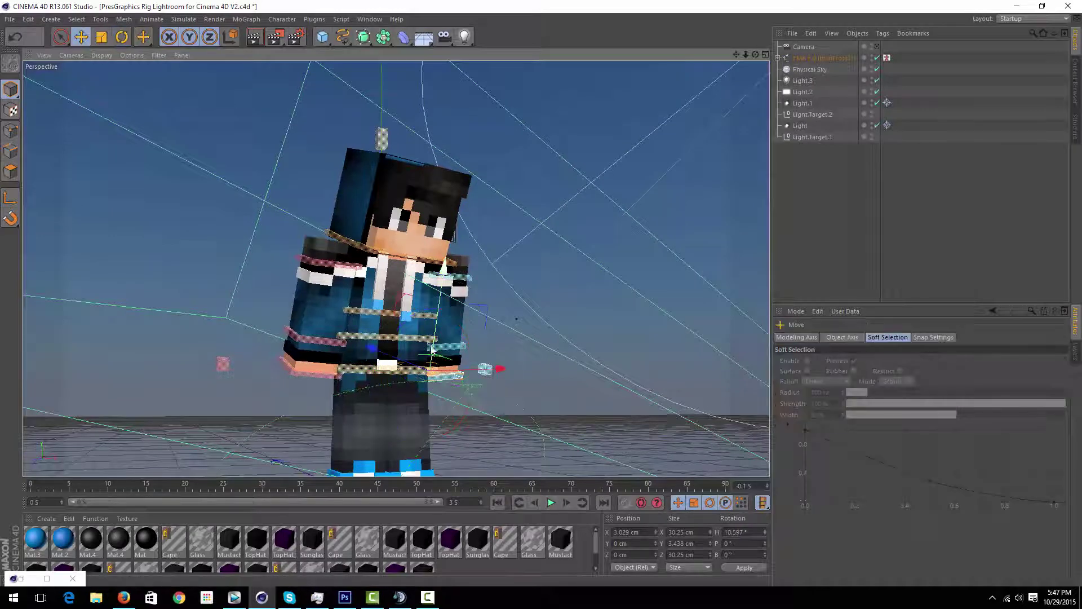
left_click_drag(432, 349, 435, 371)
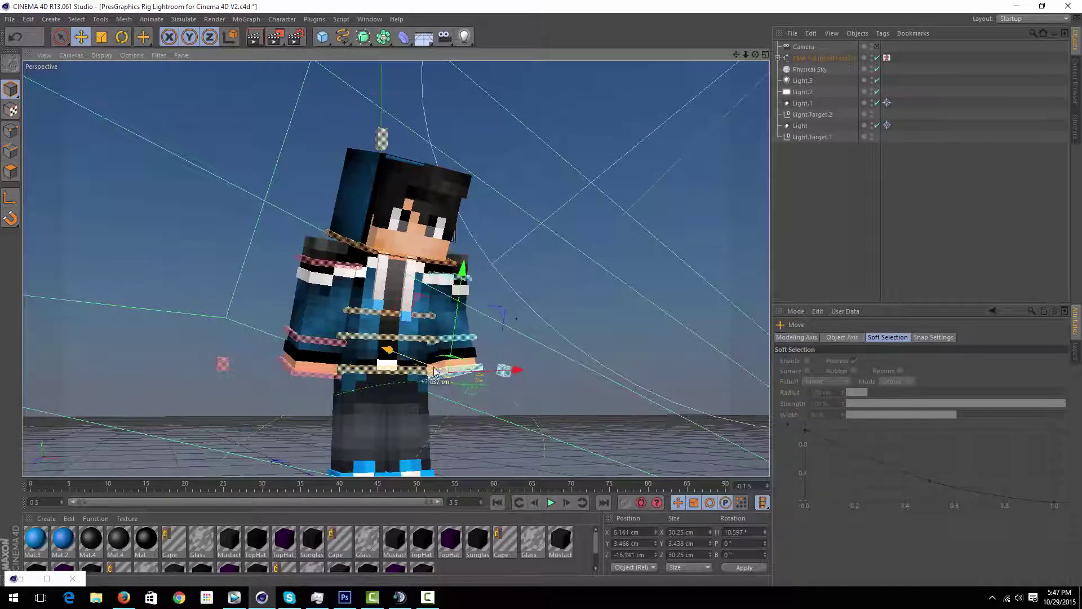
Move goalArmR_L outward and behind the body to about X -11.9, Y 5.8, Z 20.4 cm
left_click_drag(755, 55, 403, 54)
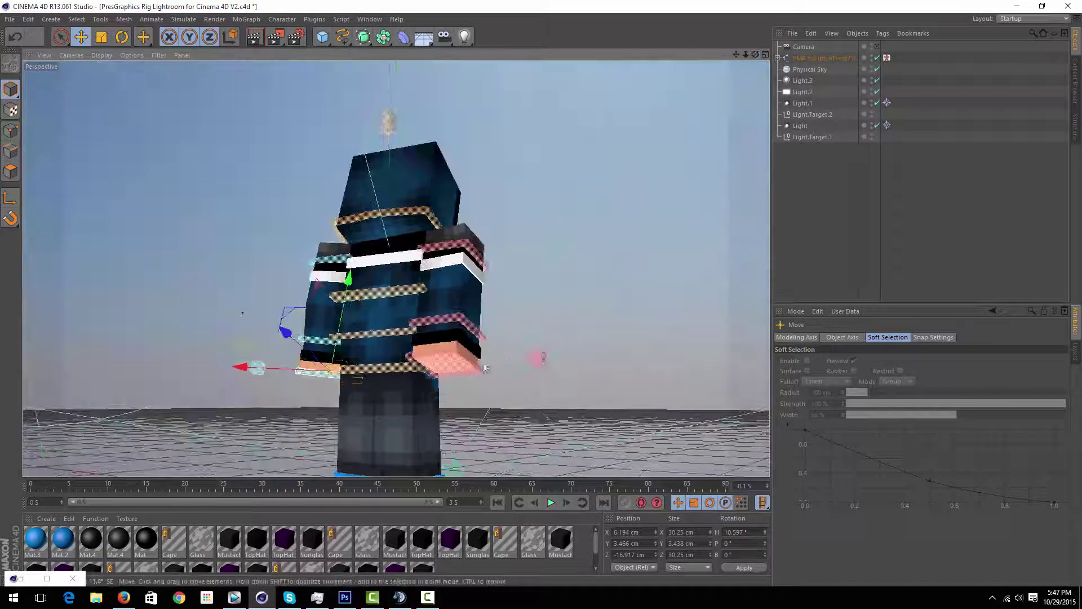
left_click(470, 363)
mouse_move(449, 340)
left_mouse_down()
mouse_move(429, 359)
mouse_move(439, 356)
left_mouse_up()
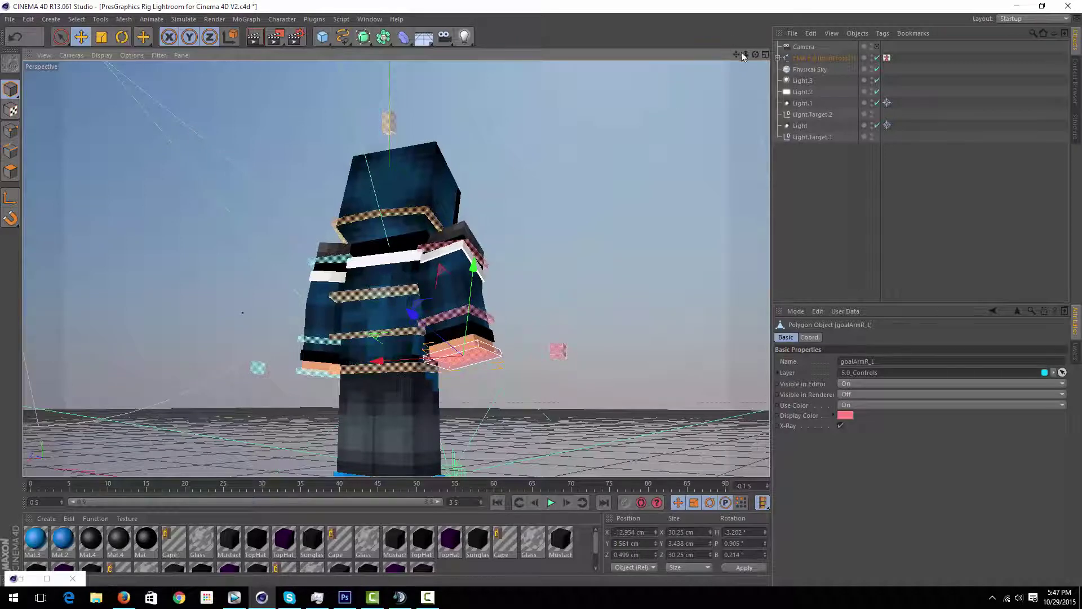
left_click_drag(756, 55, 649, 31)
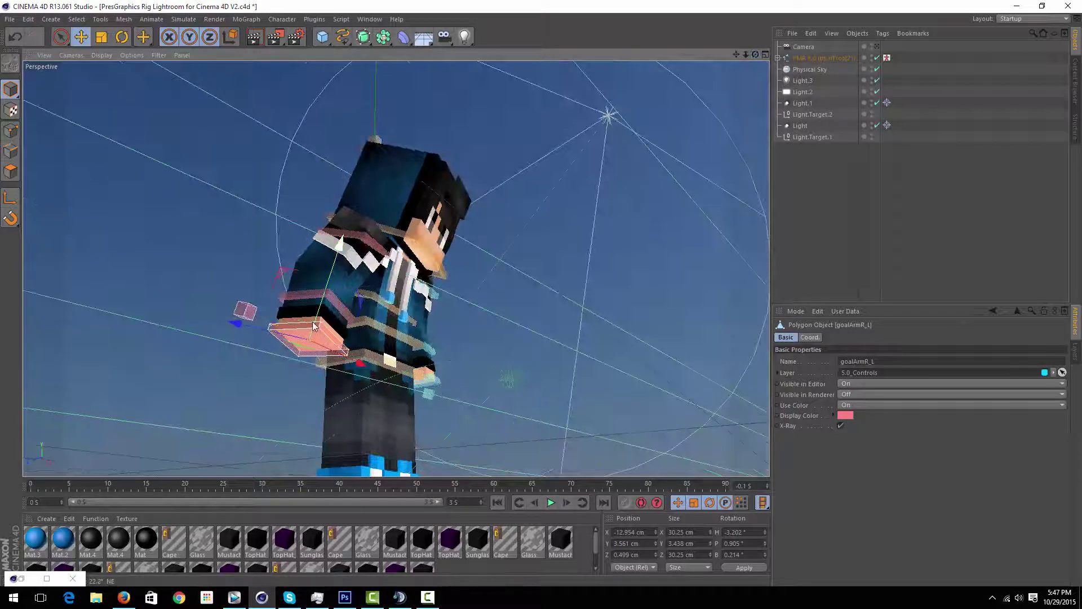
left_click_drag(314, 326, 266, 323)
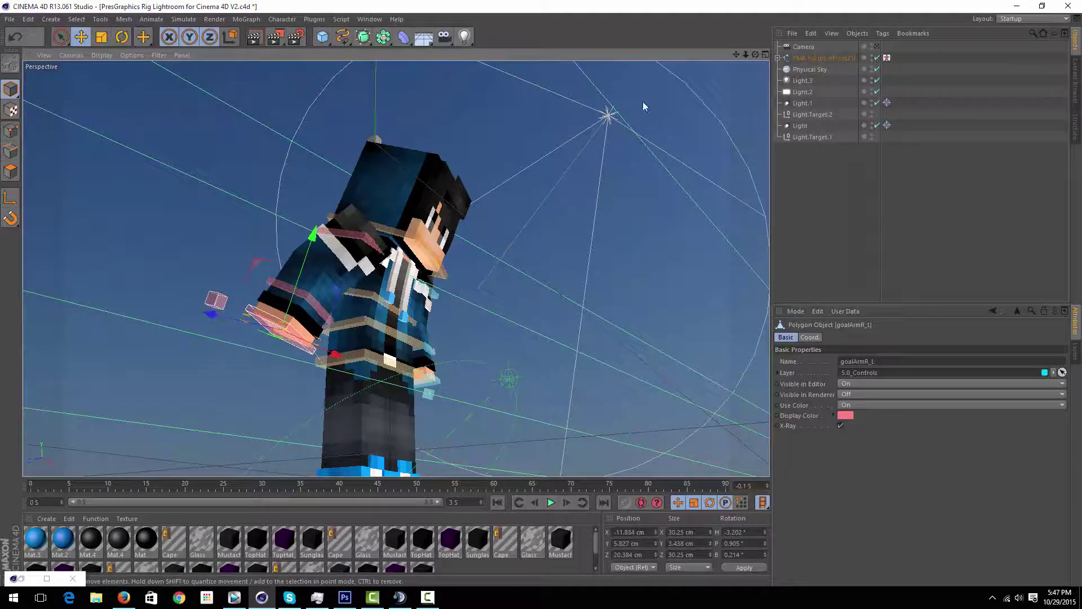
Move goalArmL_L back beside the body to about X 2.7, Y 0.7, Z 2 cm
left_click_drag(763, 57, 663, 64)
left_click(386, 335)
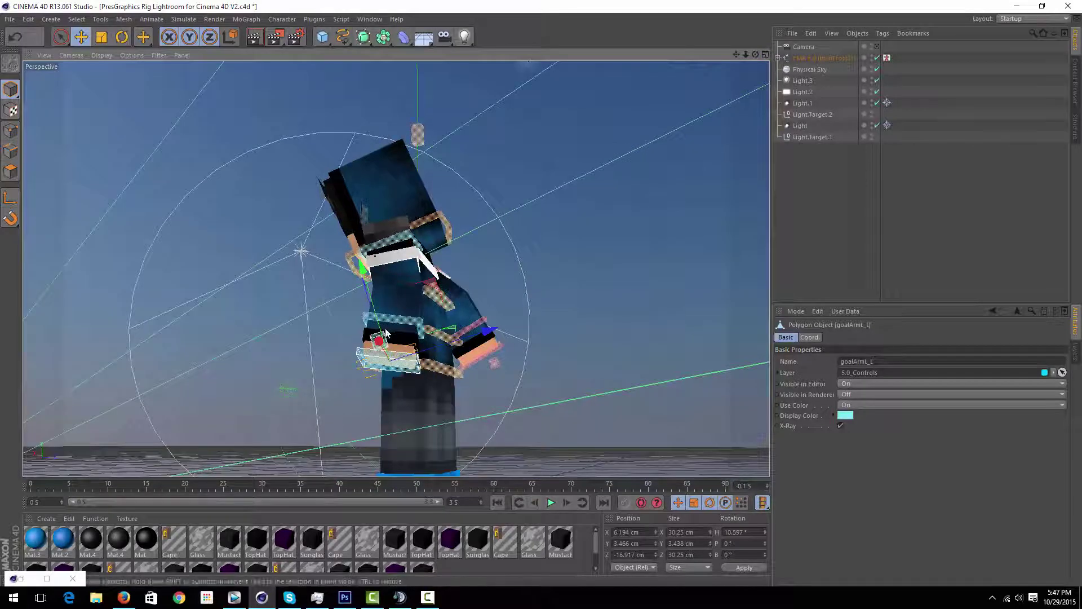
left_click_drag(422, 356, 441, 313)
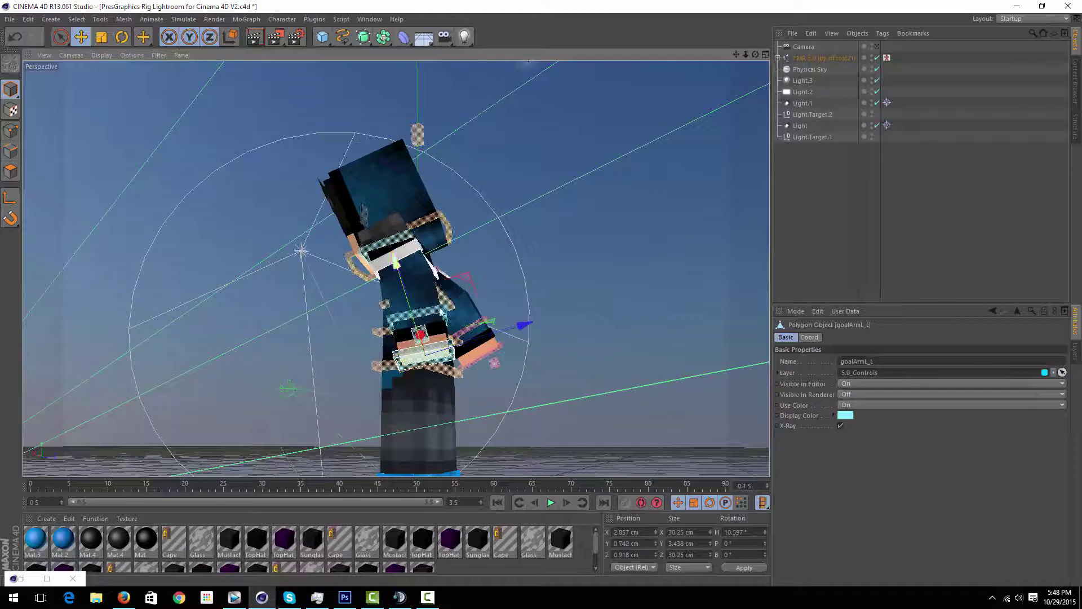
left_click_drag(481, 342, 483, 341)
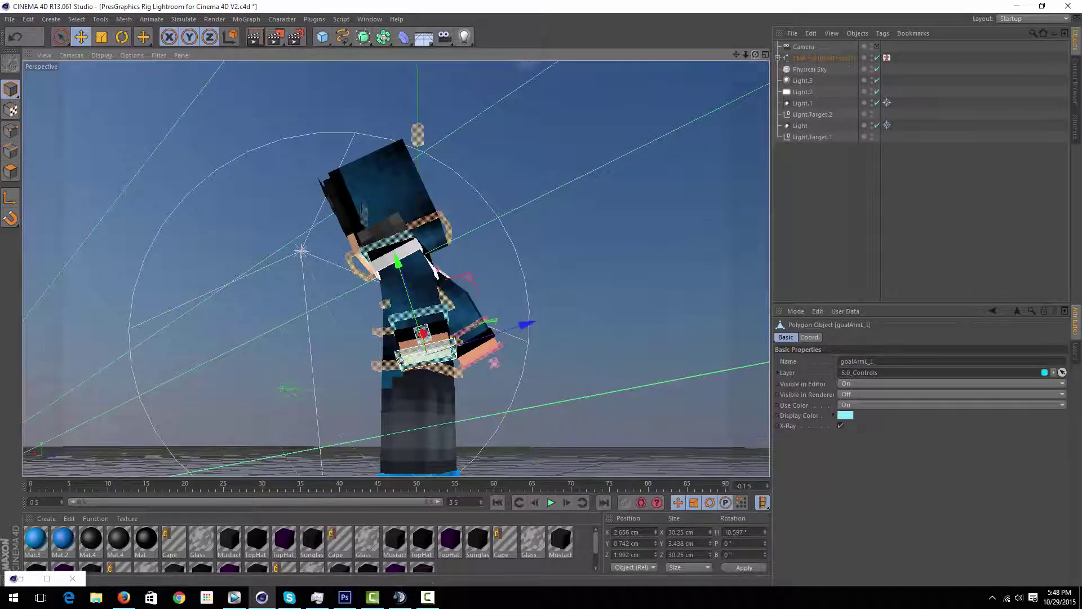
left_click_drag(755, 55, 293, 48)
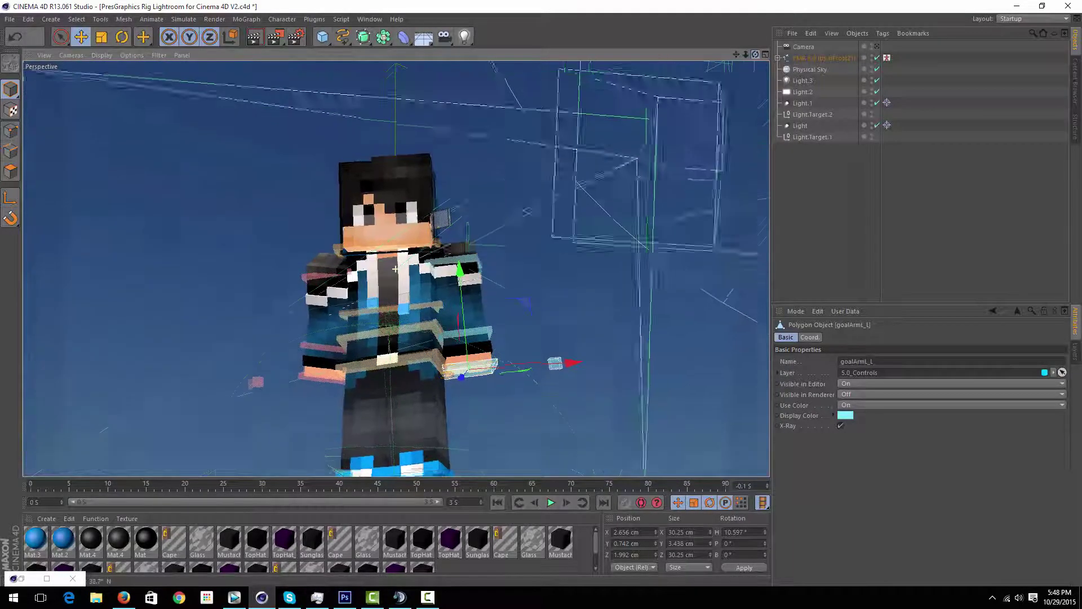
Raise goalArmR_L in front of the body to about X -0.4, Y 28.5, Z -52 cm and tilt it slightly
mouse_move(395, 269)
left_mouse_down("alt")
mouse_move(406, 265)
mouse_move(395, 269)
left_mouse_up("alt")
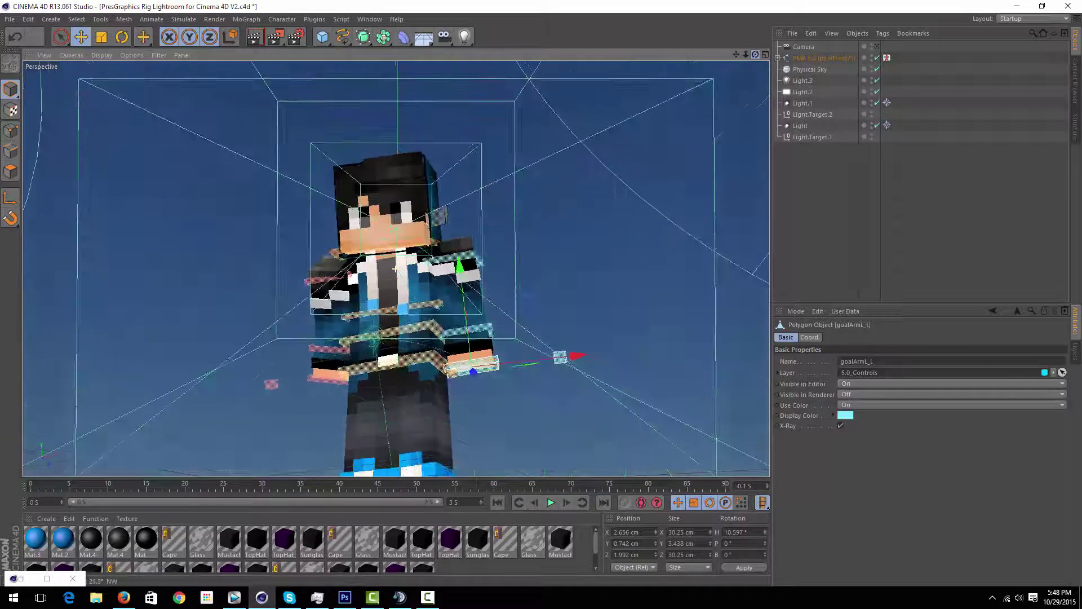
left_click_drag(755, 54, 879, 55)
left_click(877, 46)
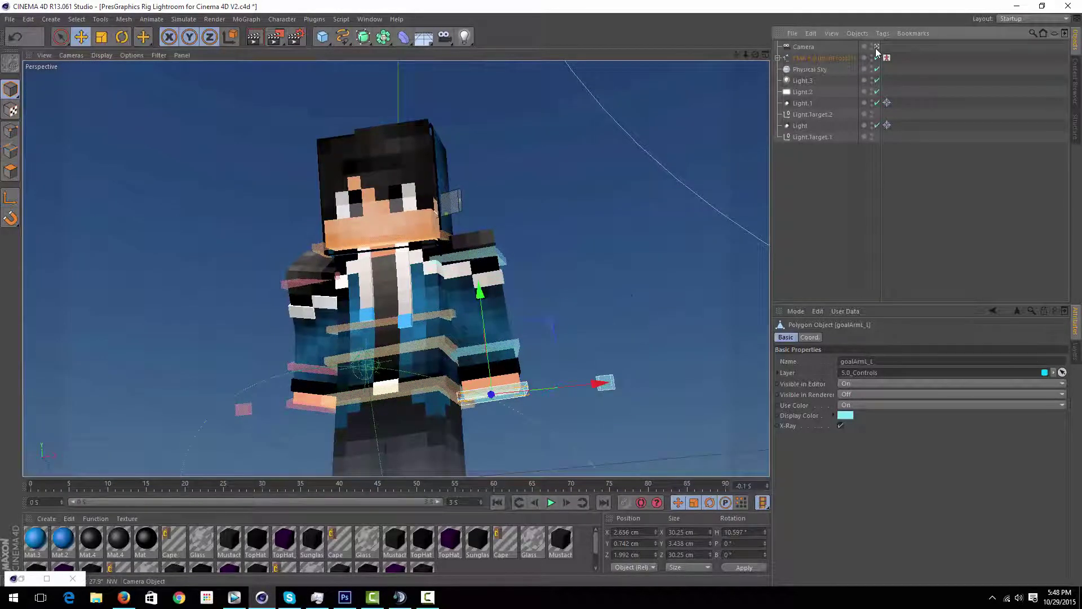
left_click(877, 47)
left_click_drag(754, 62, 761, 102, "alt")
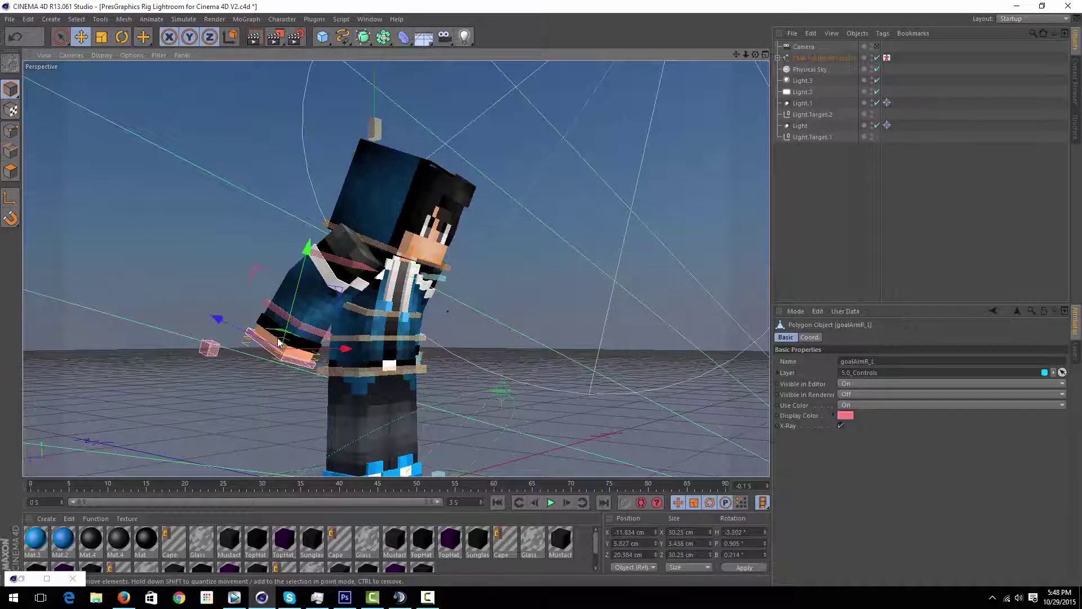
left_click_drag(278, 343, 428, 308)
left_click_drag(756, 56, 753, 58)
left_click(124, 34)
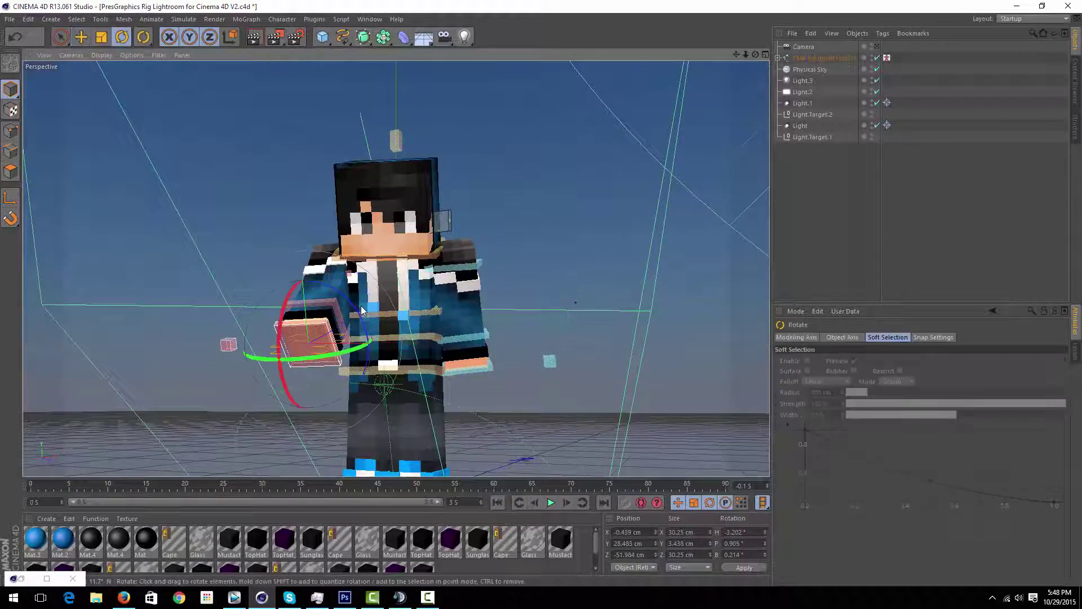
left_click_drag(361, 310, 377, 324)
Rotate goalArmL_L to a heading of about -5° and raise it in front of the body to about X -1.7, Y 30, Z -46.6 cm
left_click(464, 367)
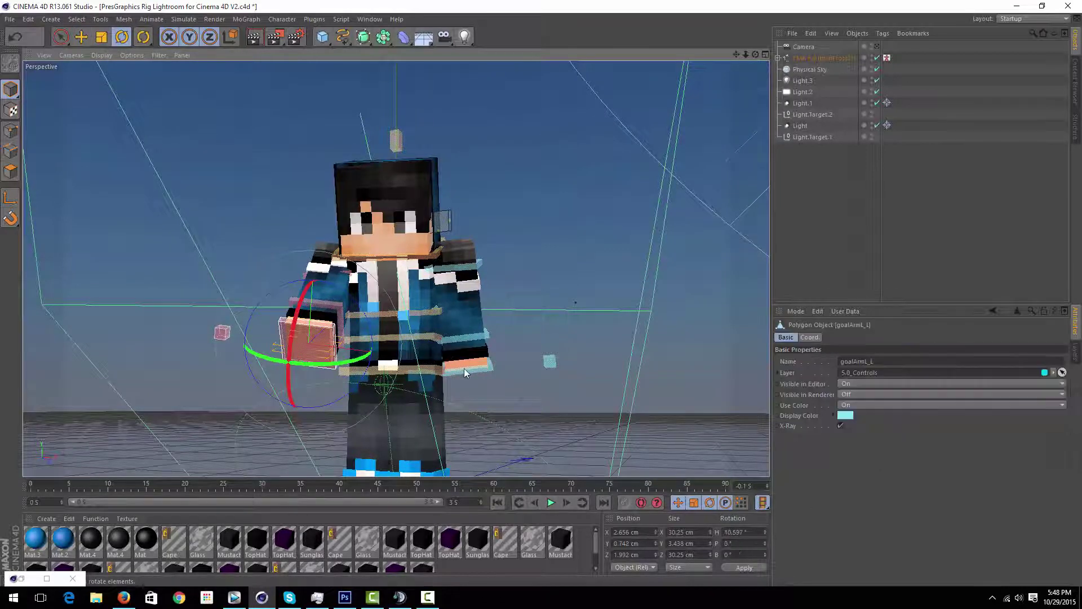
left_click_drag(471, 374, 472, 375)
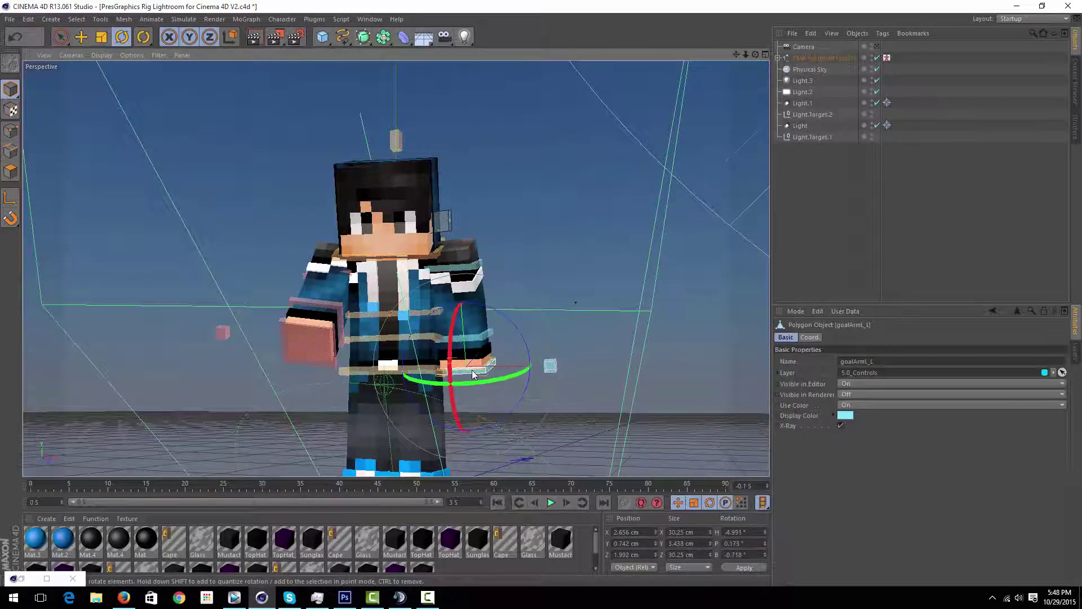
left_click(81, 36)
left_click_drag(466, 319, 491, 337)
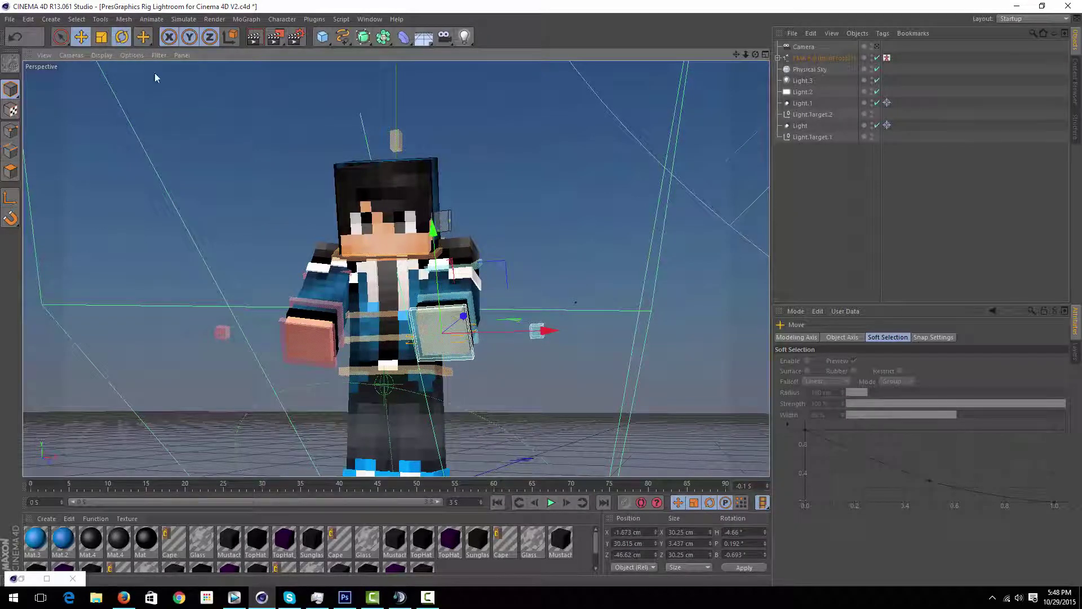
Rotate goalArmL_L to about -29.8° heading and -25.7° bank, and shift it to about X -4.3, Y 30, Z -50.8 cm
key("r")
left_click_drag(445, 293, 429, 276)
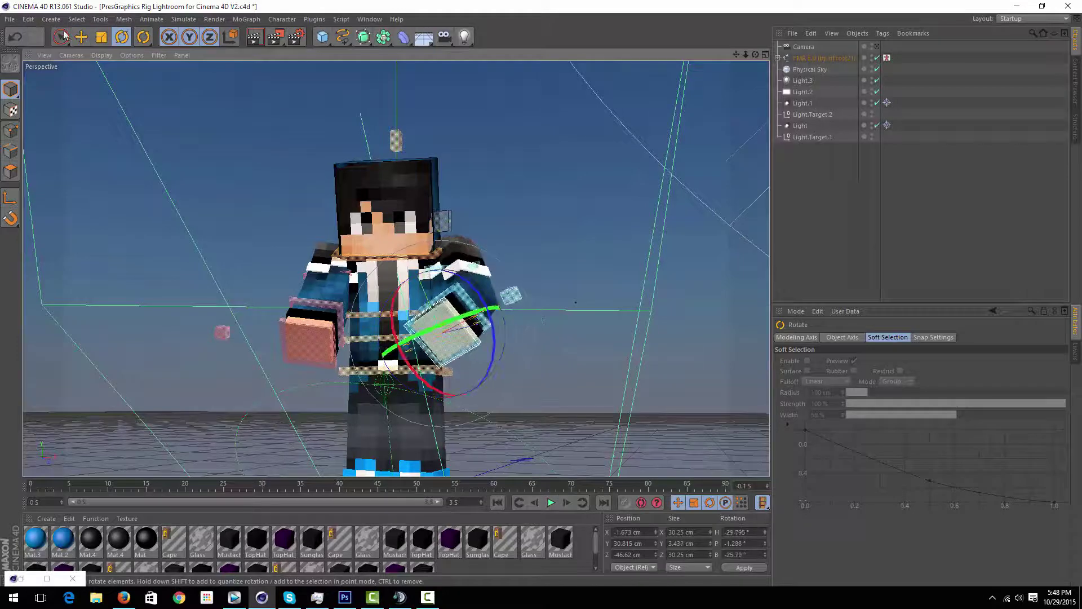
key("e")
left_click_drag(499, 316, 384, 297)
left_click_drag(387, 298, 395, 295)
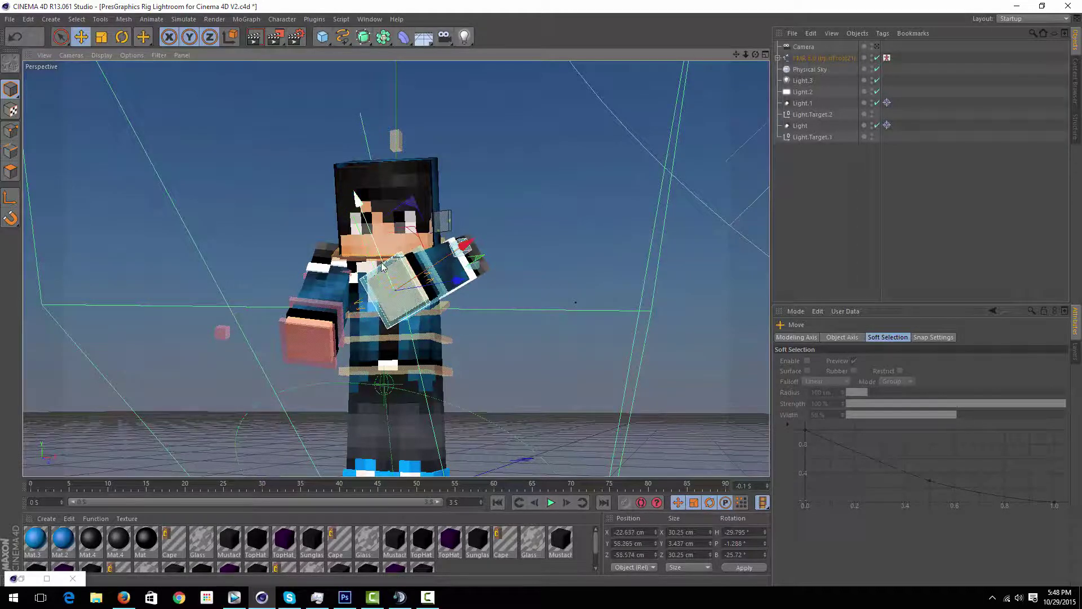
left_click_drag(440, 339, 444, 383)
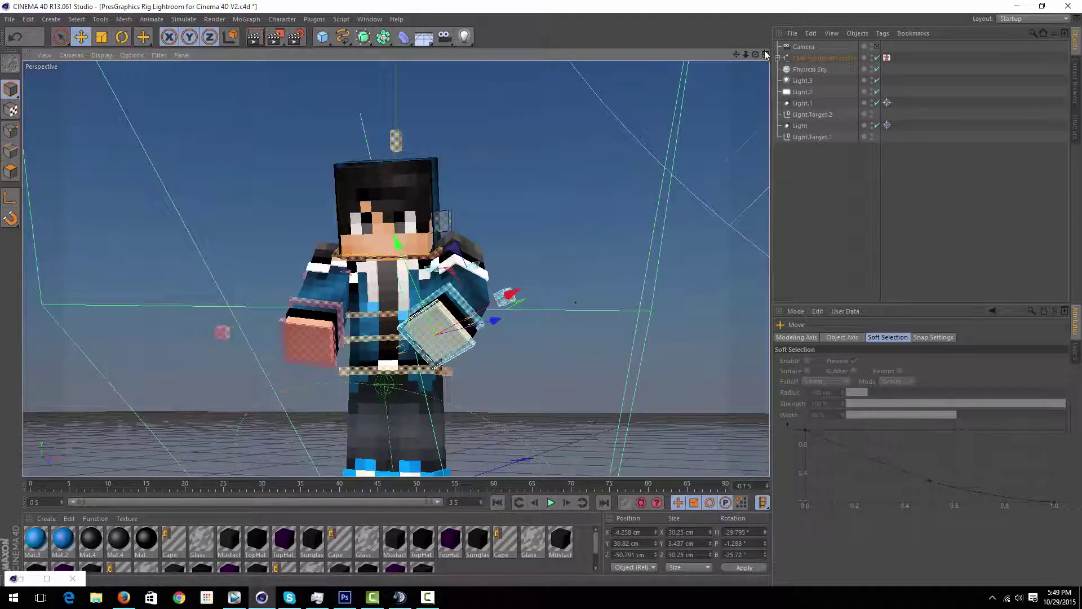
Move the right foot control goalLegR outward to about X -32.8, Y -2, Z -7.8 cm
left_click_drag(755, 55, 236, 23)
left_click_drag(439, 79, 339, 82)
left_click_drag(746, 55, 377, 501)
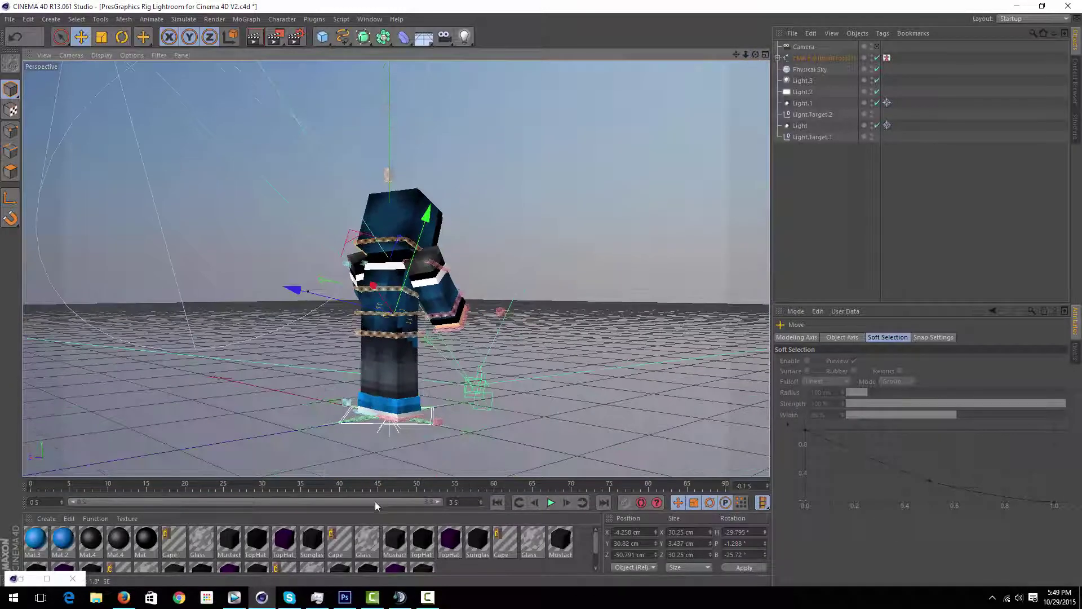
left_click(405, 416)
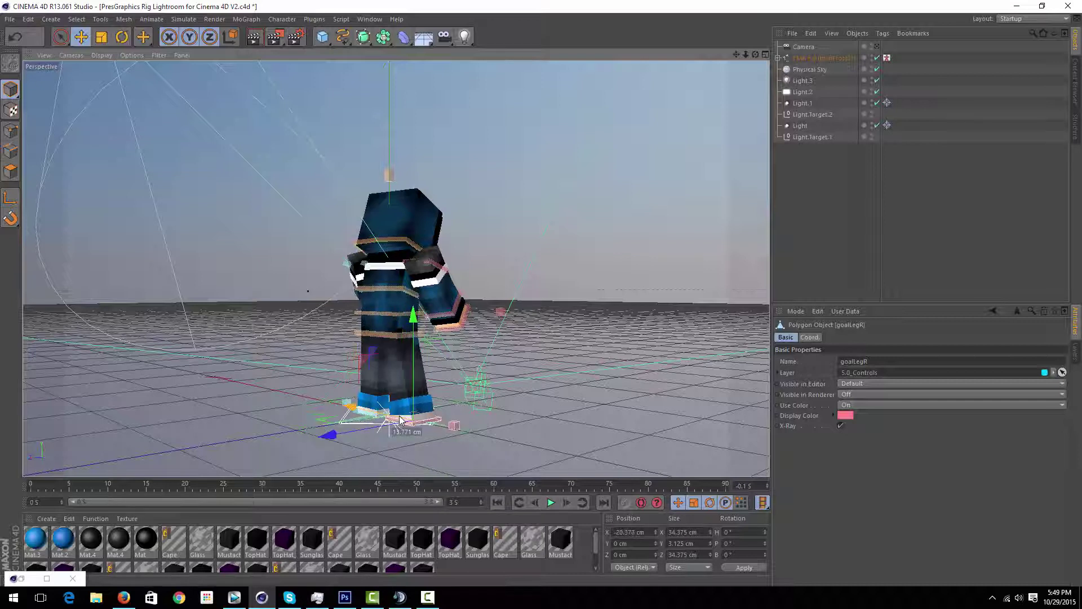
left_click_drag(420, 423, 402, 435)
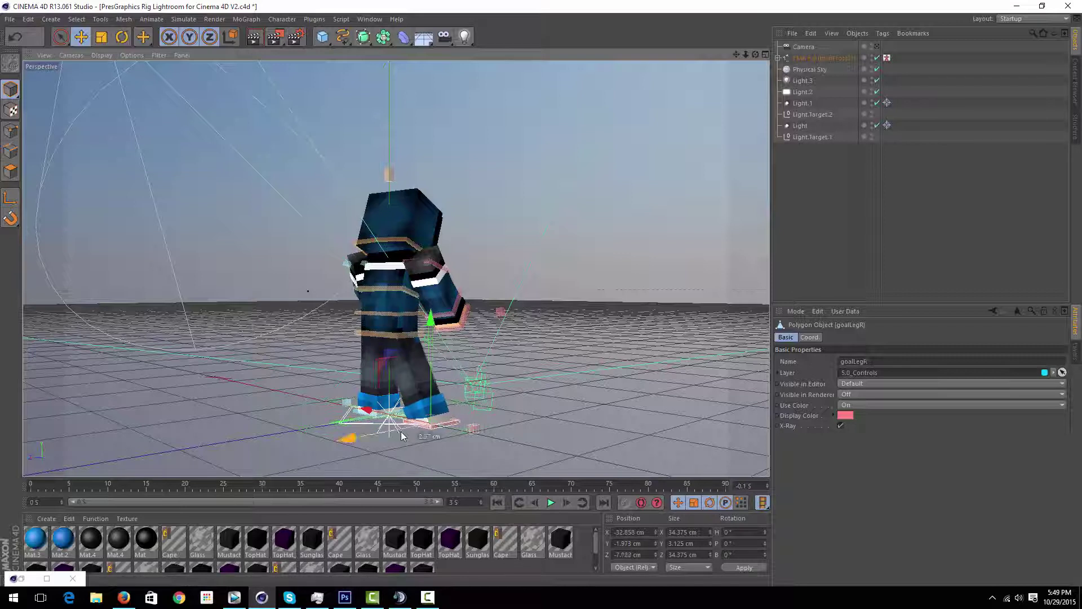
Raise and shift the left foot control goalLegL to about X 11.8, Y 8.9, Z -16.2 cm
left_click(367, 405)
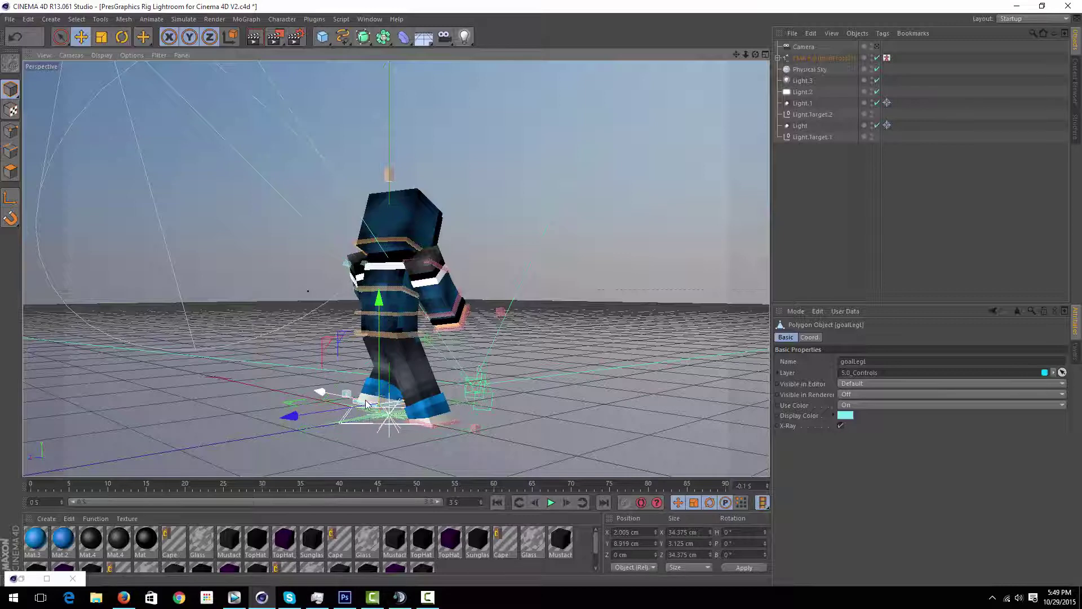
mouse_move(360, 403)
left_mouse_down()
mouse_move(351, 412)
mouse_move(361, 409)
left_mouse_up()
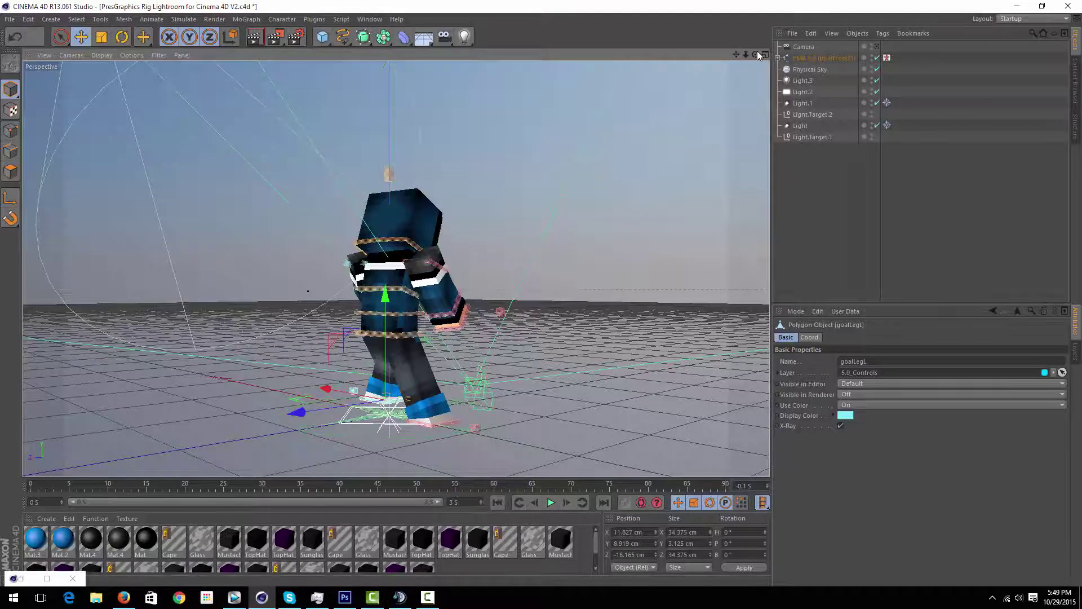
left_click_drag(756, 55, 947, 52)
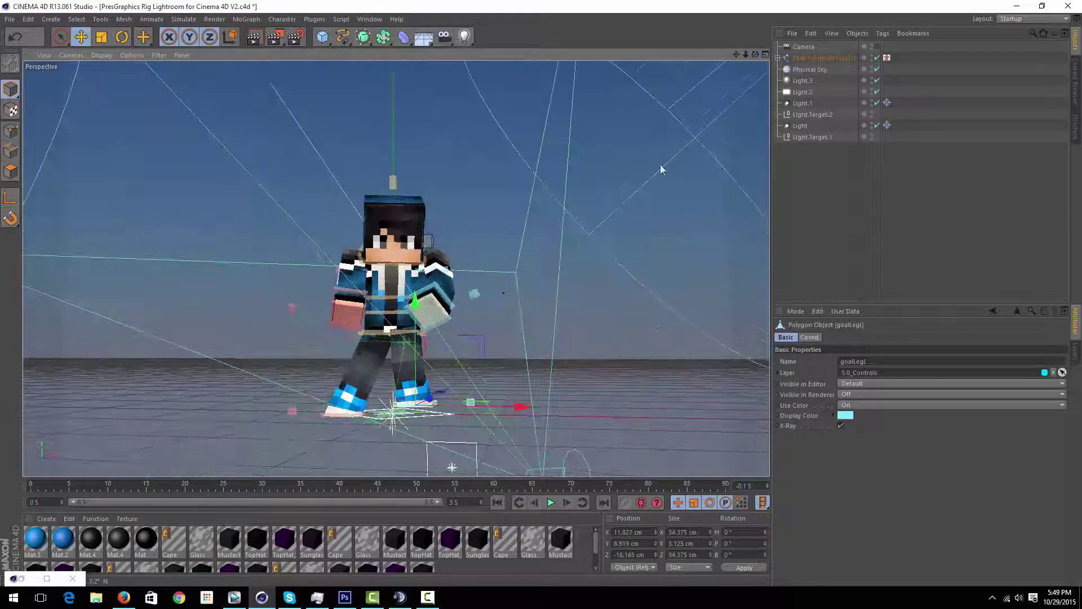
Rotate the hip control to about -19.8° heading and -10° bank so the whole upper body leans sideways
left_click(363, 317)
key("r")
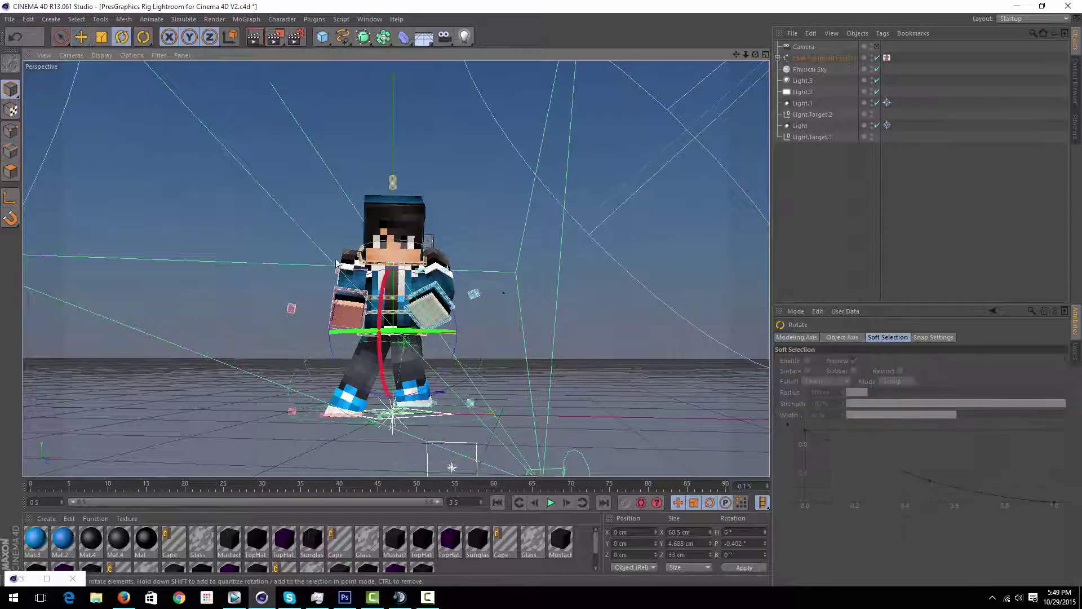
left_click_drag(398, 289, 370, 281)
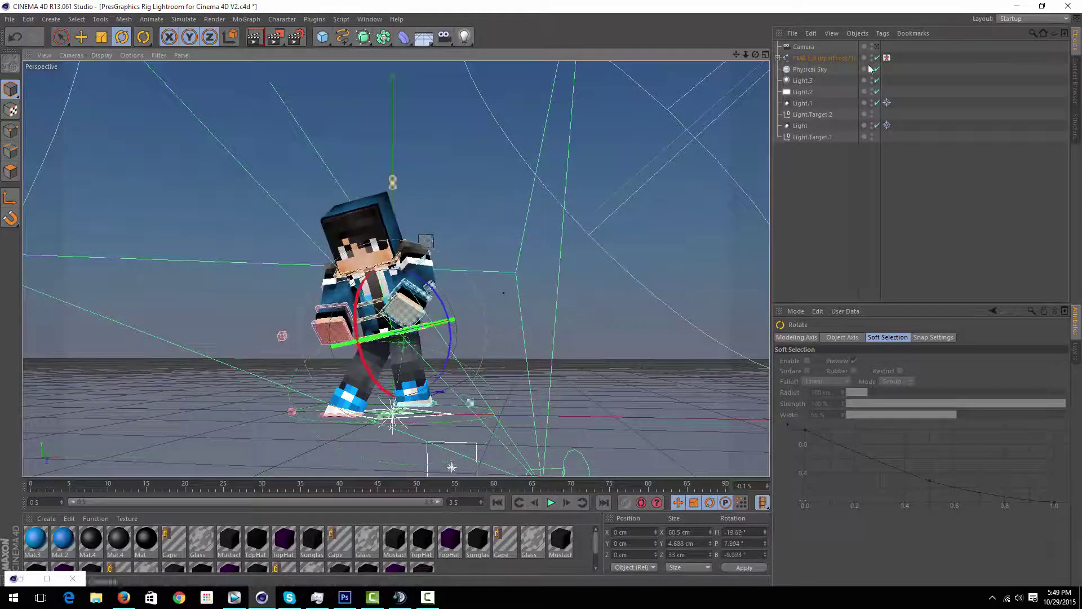
Looking through the scene camera, twist the torso controls to swing the left arm up beside the face, and select controlNeck
left_click(878, 47)
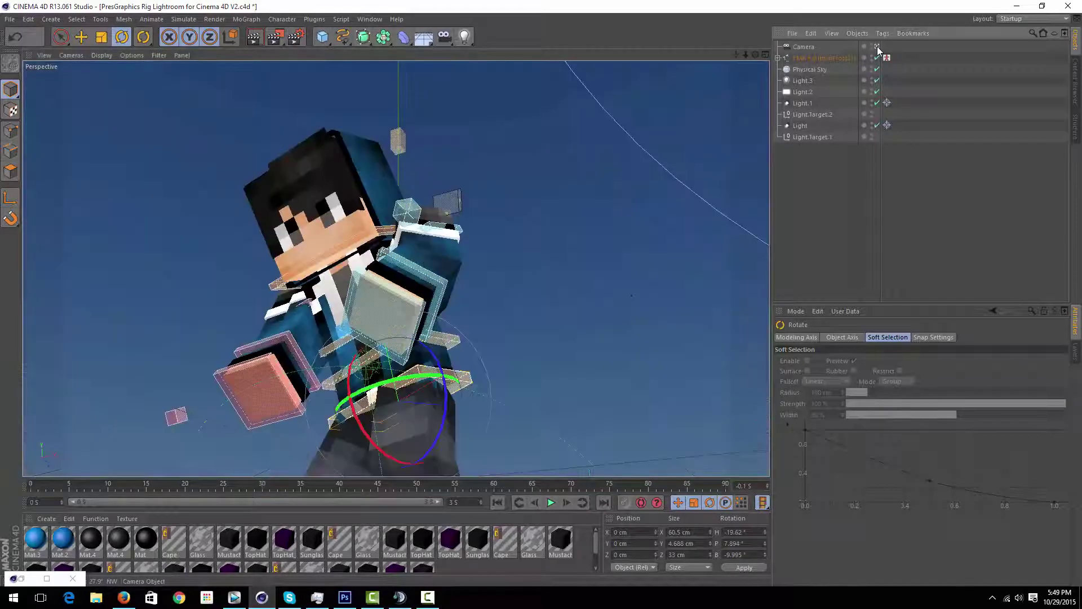
left_click(382, 339)
left_click(341, 342)
left_click_drag(405, 287, 357, 279)
left_click(288, 296)
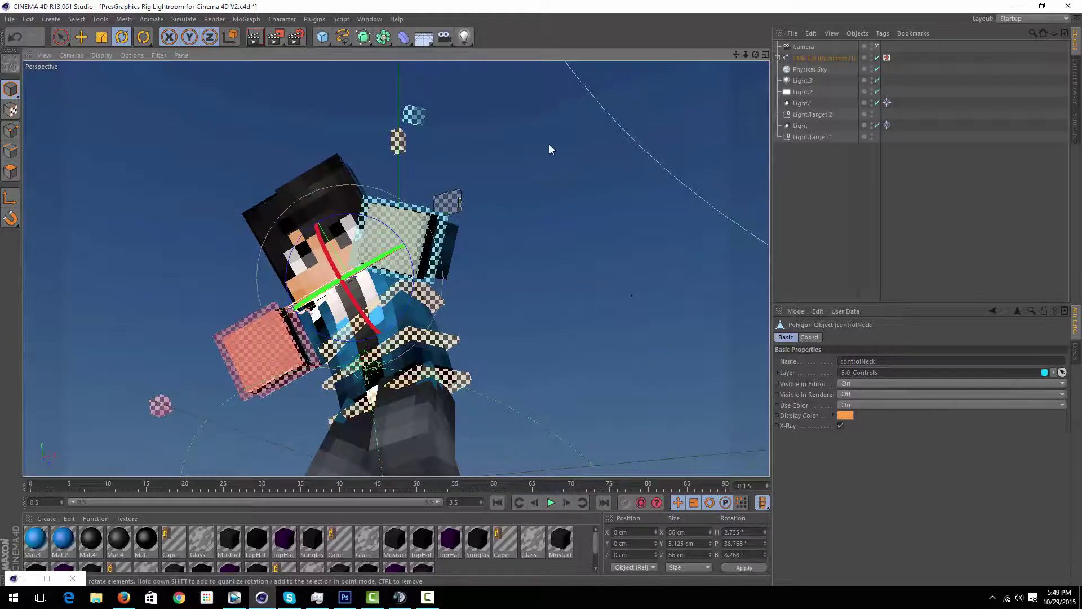
Leave the scene camera and inspect the character's pose from several angles
left_click_drag(756, 54, 724, 62)
left_click(621, 143)
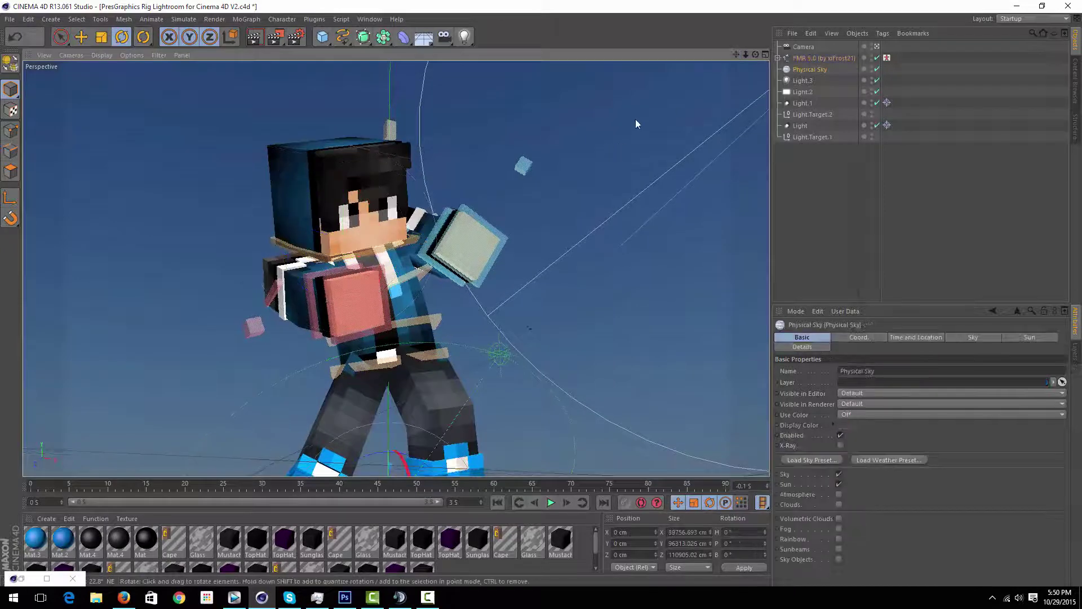
left_click(877, 47)
left_click_drag(755, 55, 648, 29)
left_click_drag(396, 270, 396, 269, "alt")
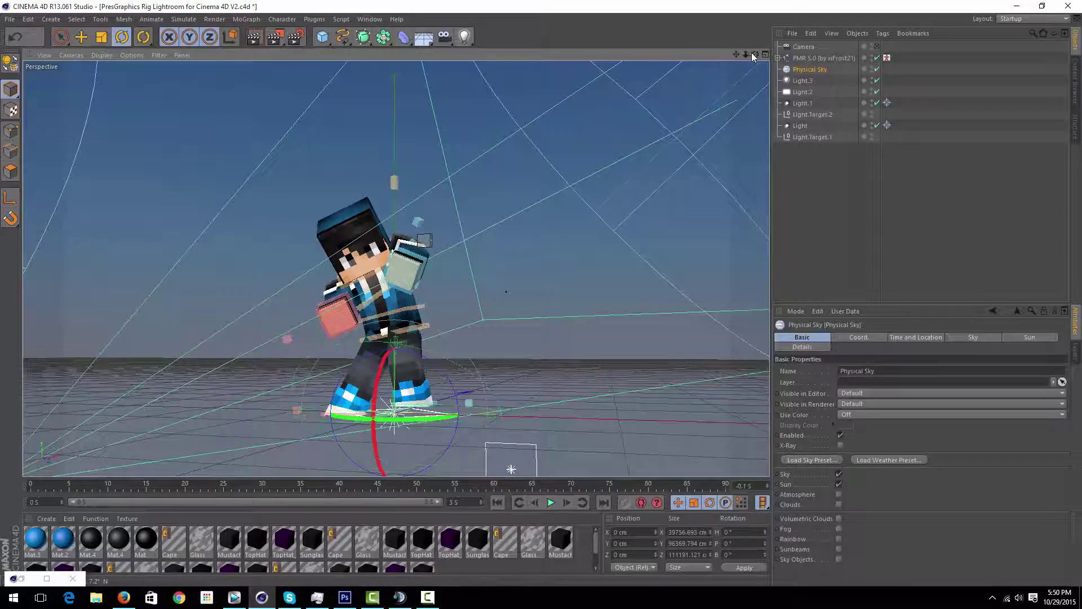
left_click_drag(754, 55, 320, 61)
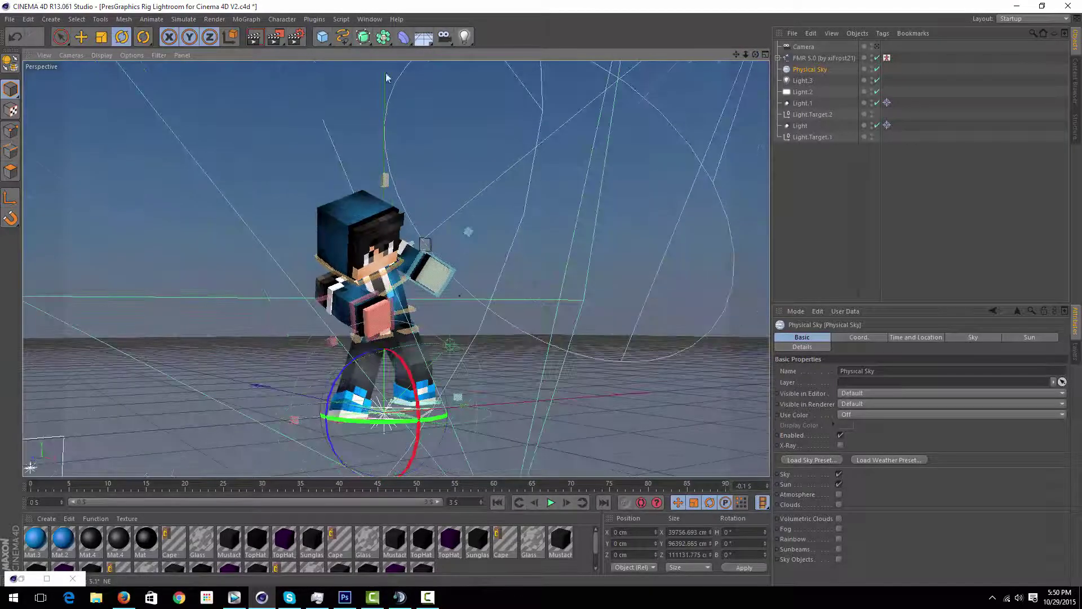
Set the render output file path to C:\Renders\Flipk and close the render settings
left_click(299, 43)
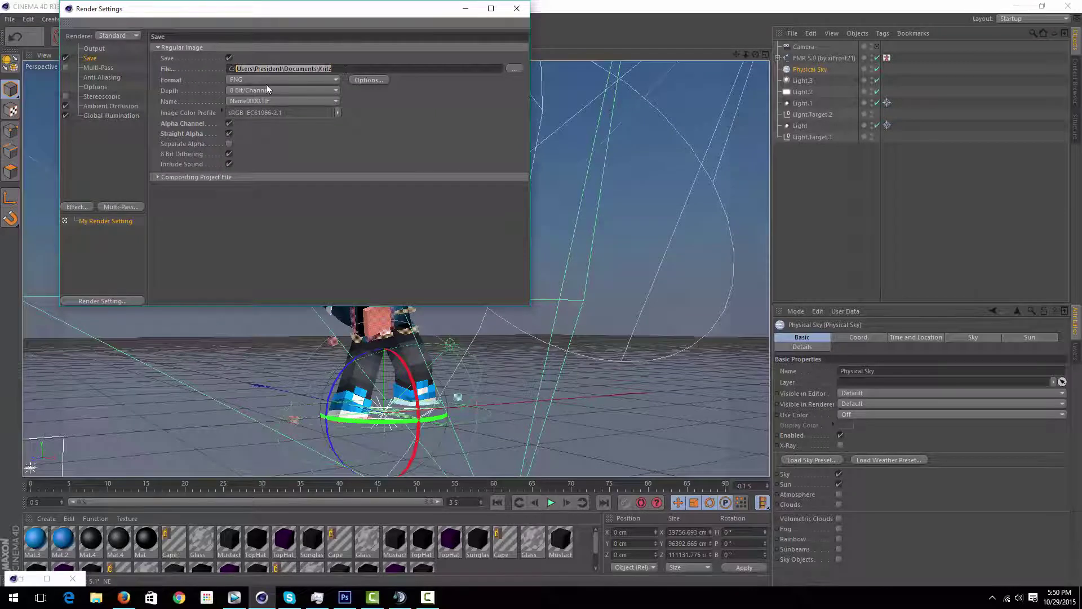
type("P")
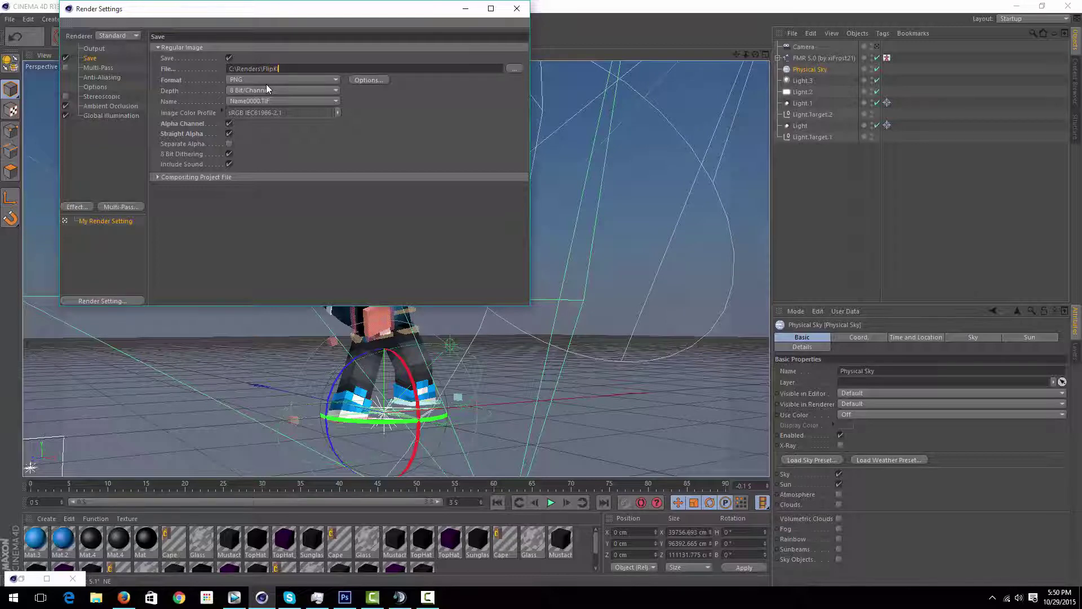
left_click(518, 10)
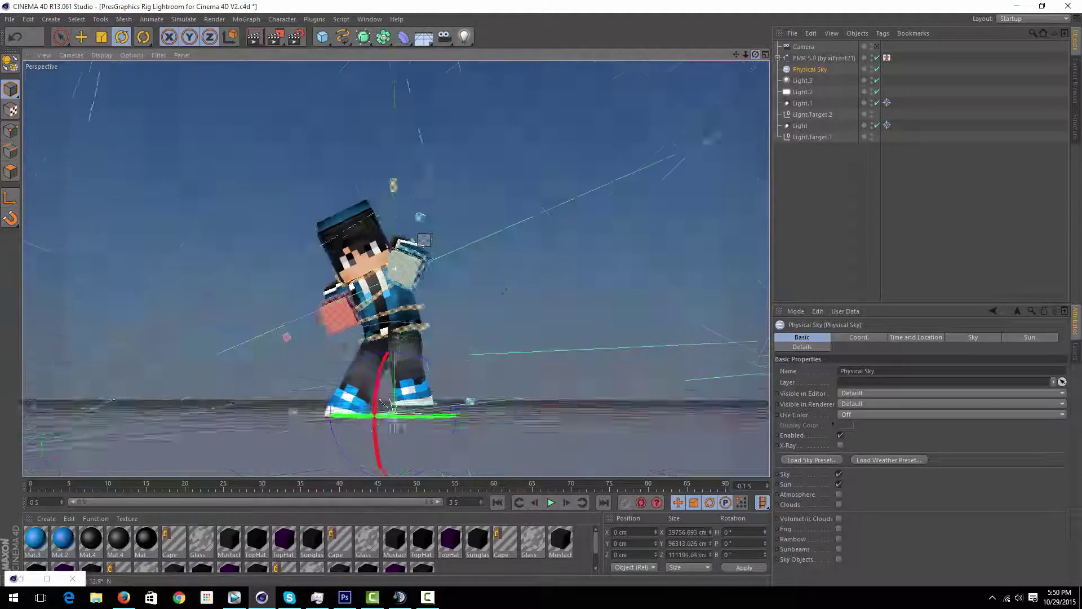
Select the FMR 5.0 rig and bring up its Tools options
left_click_drag(395, 268, 215, 273, "alt")
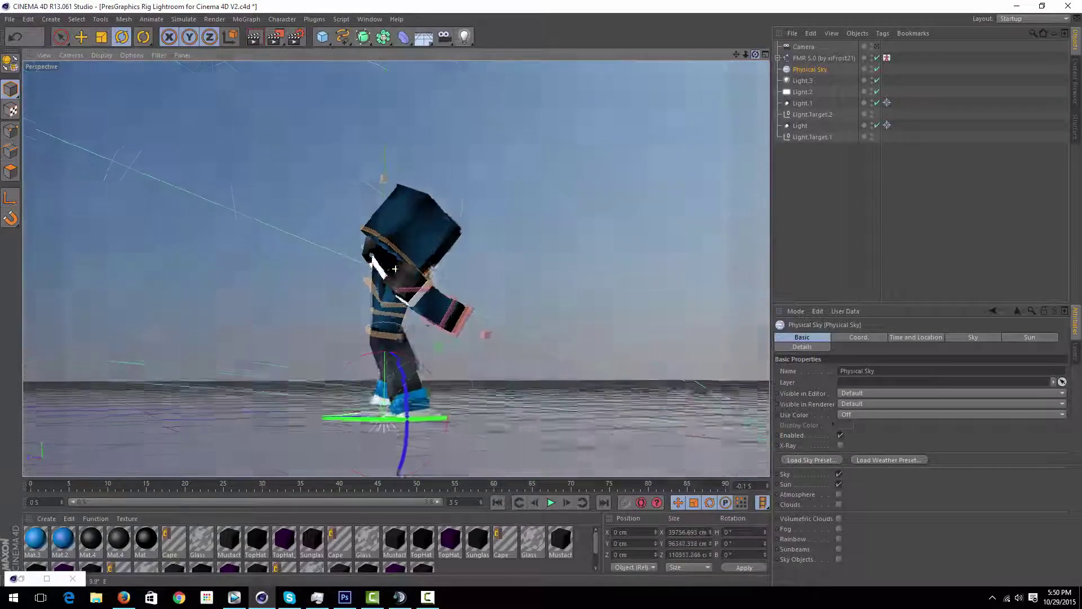
left_click_drag(756, 54, 683, 52)
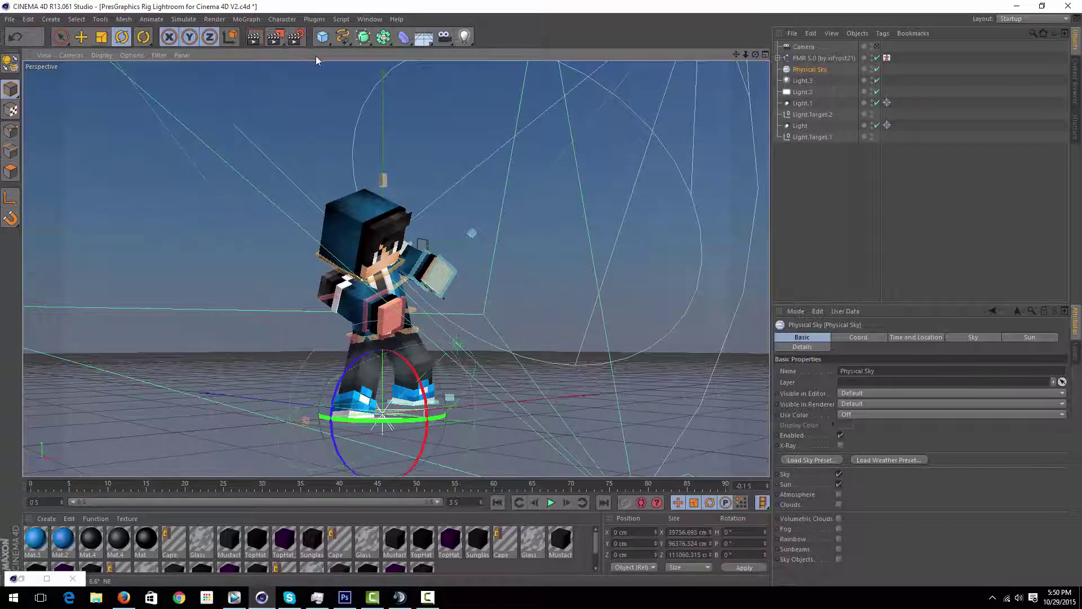
left_click(779, 62)
left_click(778, 58)
left_click(792, 59)
left_click(778, 58)
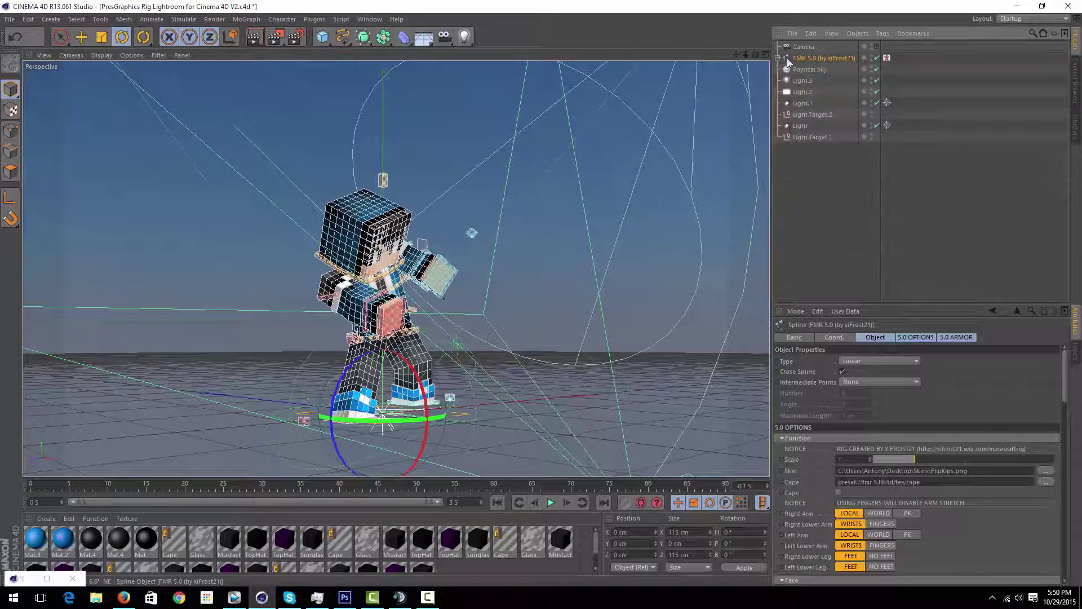
left_click_drag(1066, 368, 1065, 521)
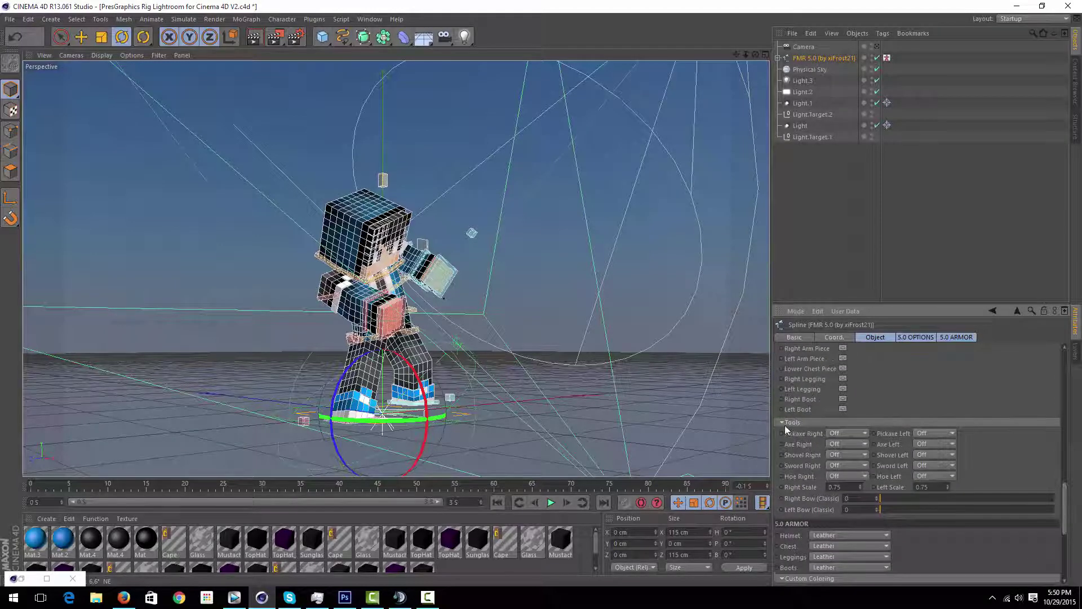
Equip the rig's right hand with a tool by setting Shovel Right to Wood
left_click(849, 445)
left_click(848, 455)
left_click(845, 447)
left_click(847, 444)
left_click(862, 453)
left_click(859, 477)
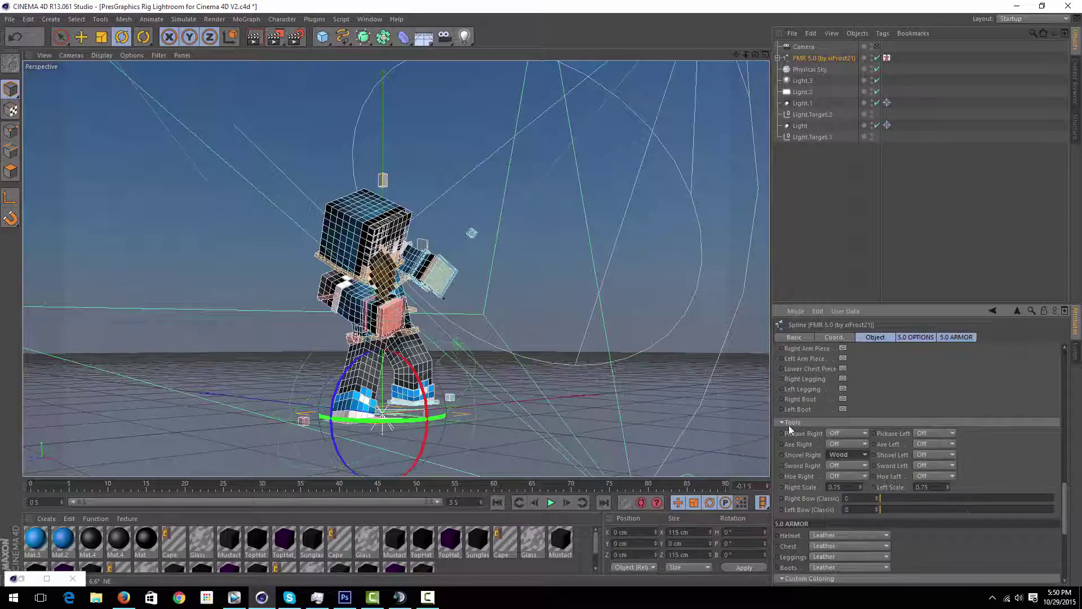
Rotate the wooden shovel to a heading of about 197° and move it toward the right hand at about Y -0.6, Z -23.7 cm
left_click(382, 277)
left_click_drag(397, 241, 266, 411)
key("e")
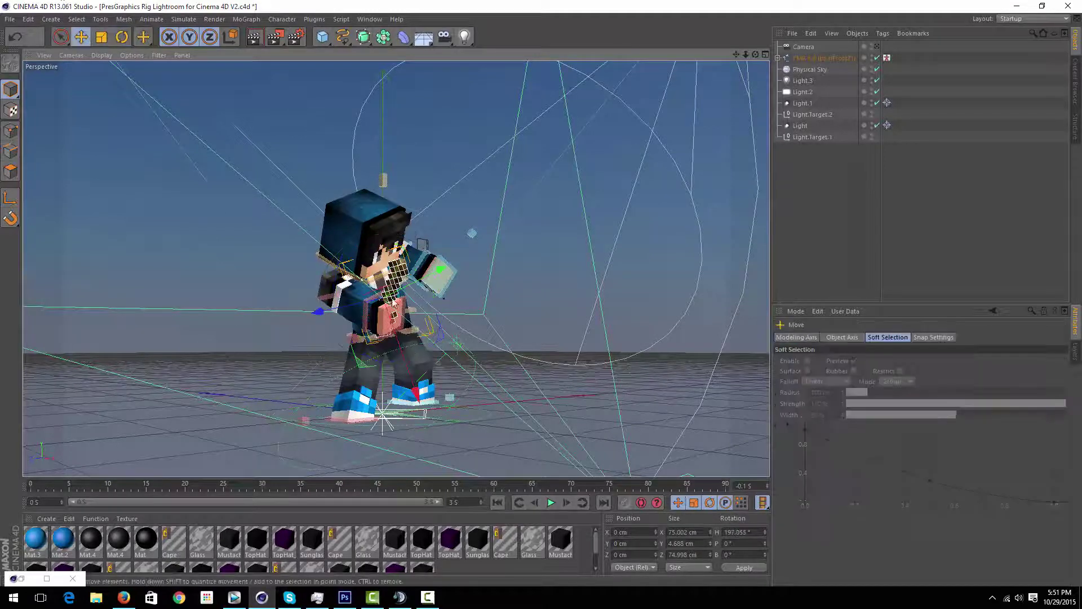
left_click_drag(398, 305, 382, 369)
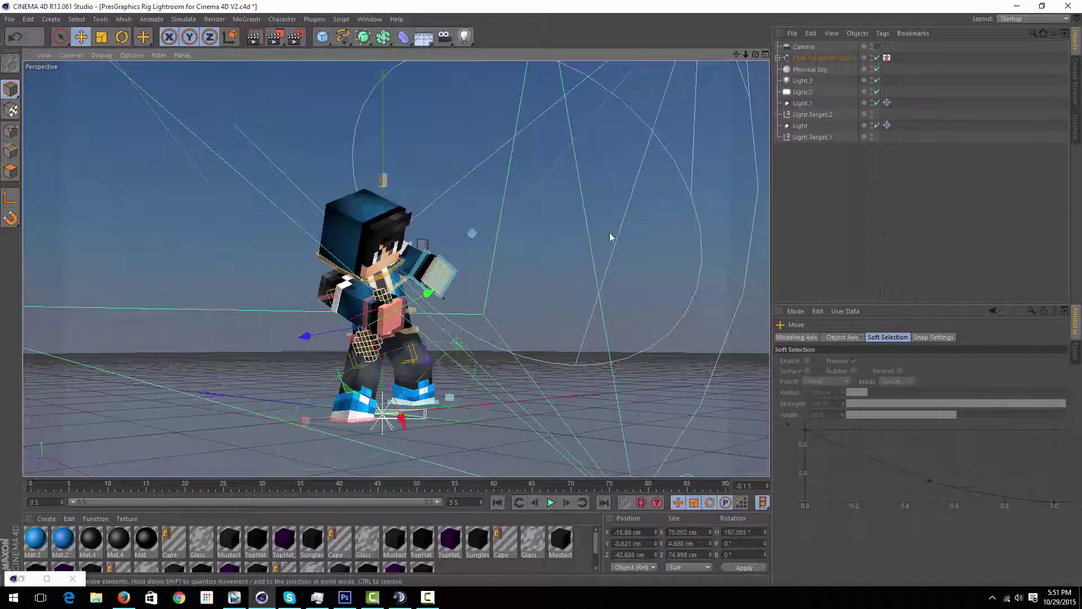
left_click_drag(755, 54, 845, 73)
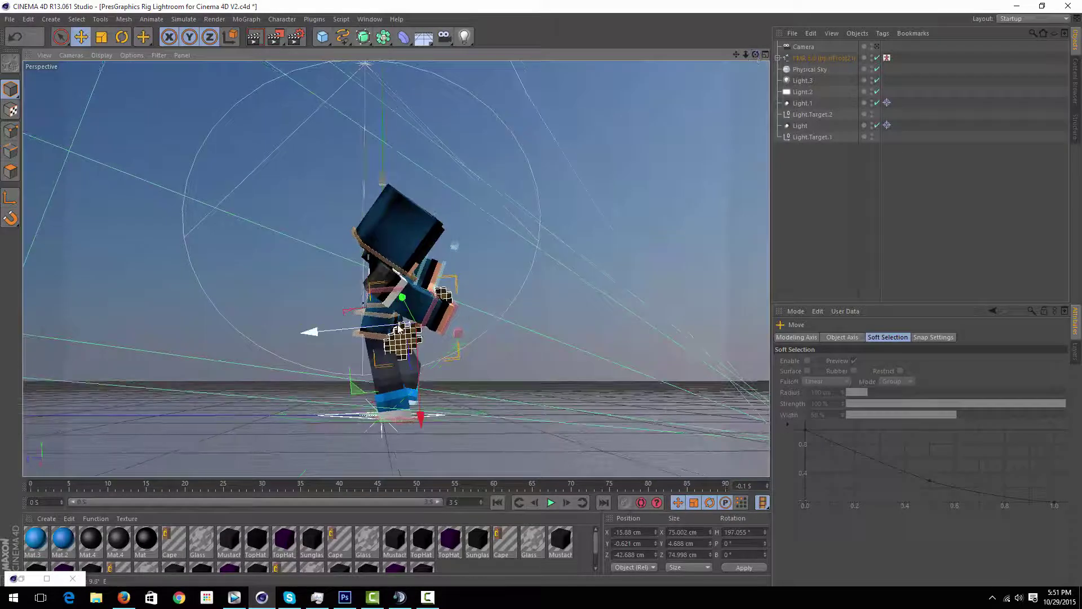
left_click_drag(399, 325, 427, 339)
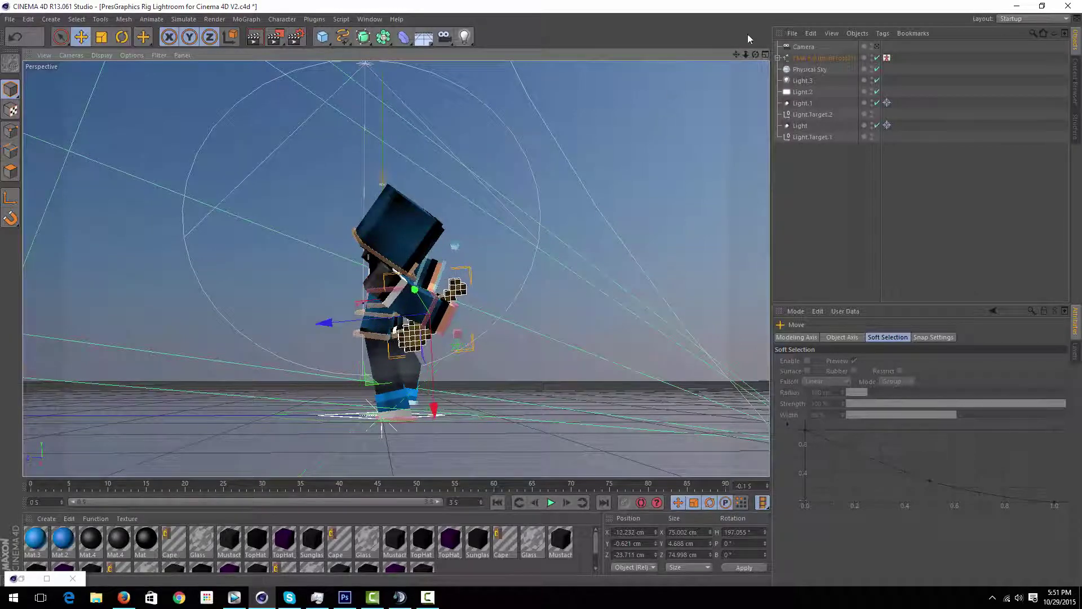
Look through the scene Camera, select the Physical Sky in place of the shovel, and render the image to the Picture Viewer
left_click_drag(756, 54, 648, 118)
left_click(877, 47)
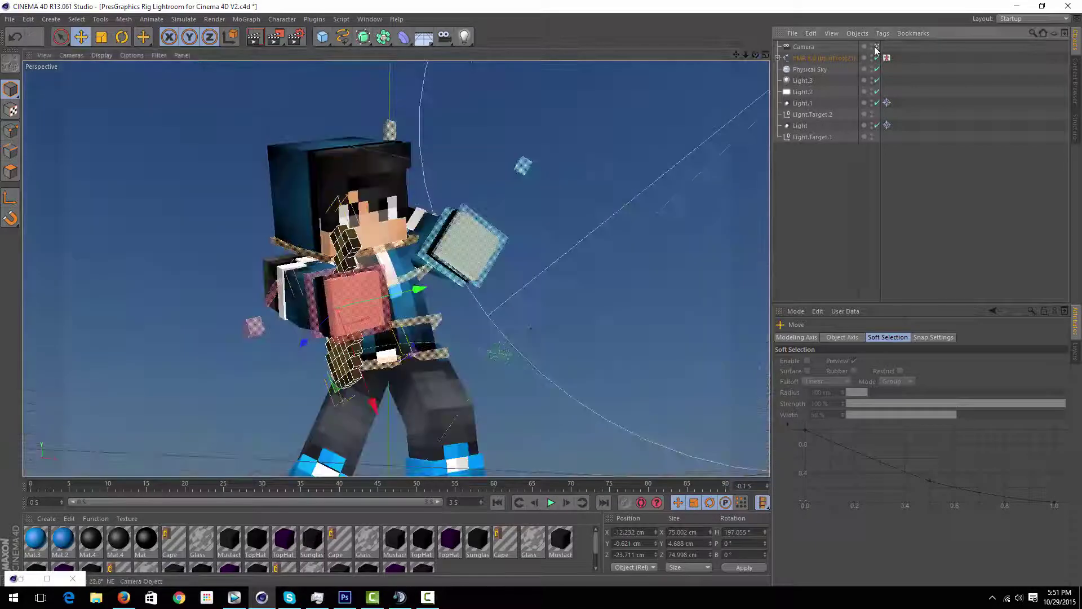
left_click(355, 62)
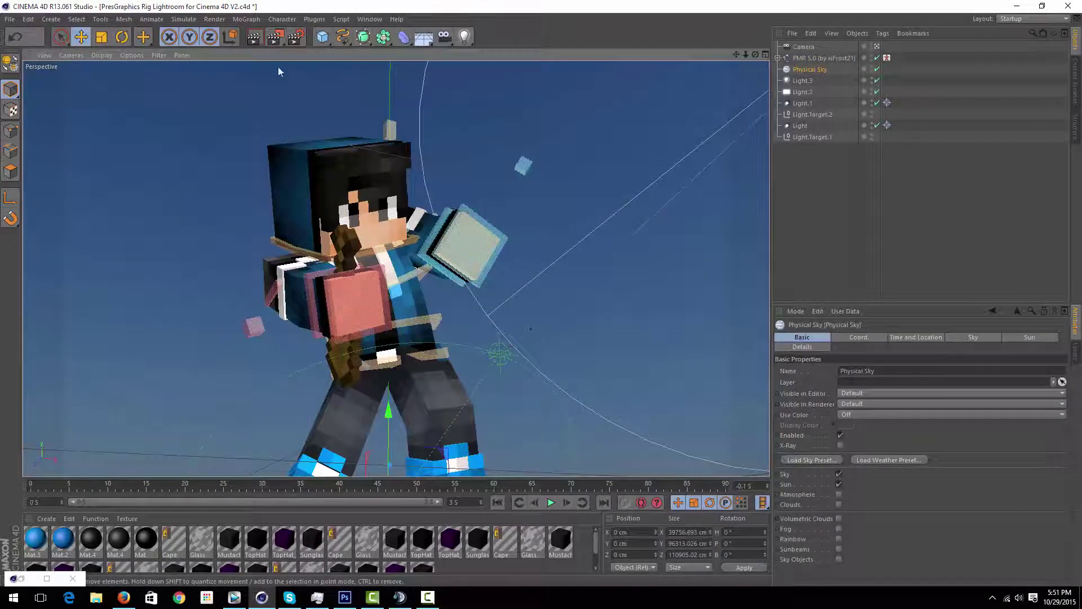
left_click(275, 38)
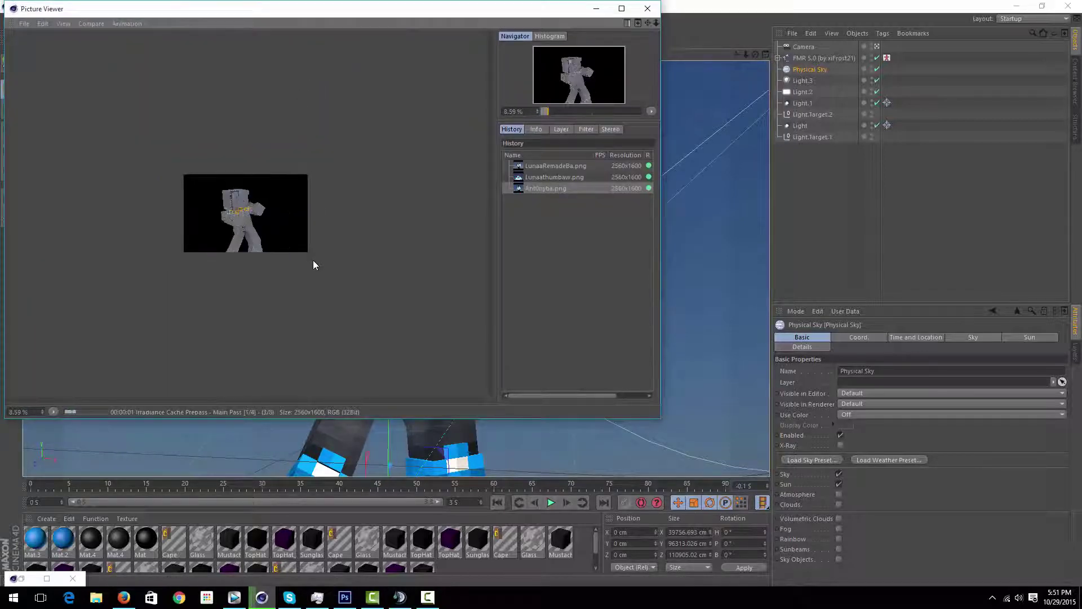
Review the earlier renders in the Picture Viewer history, return to the render in progress, and minimize the viewer
left_click(557, 178)
left_click(557, 188)
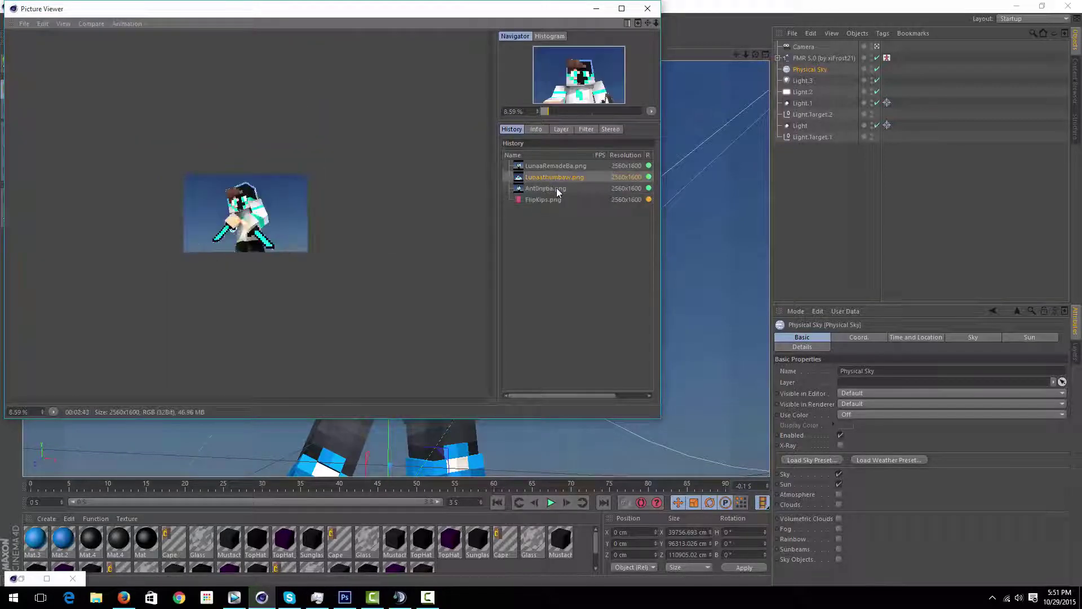
left_click(554, 176)
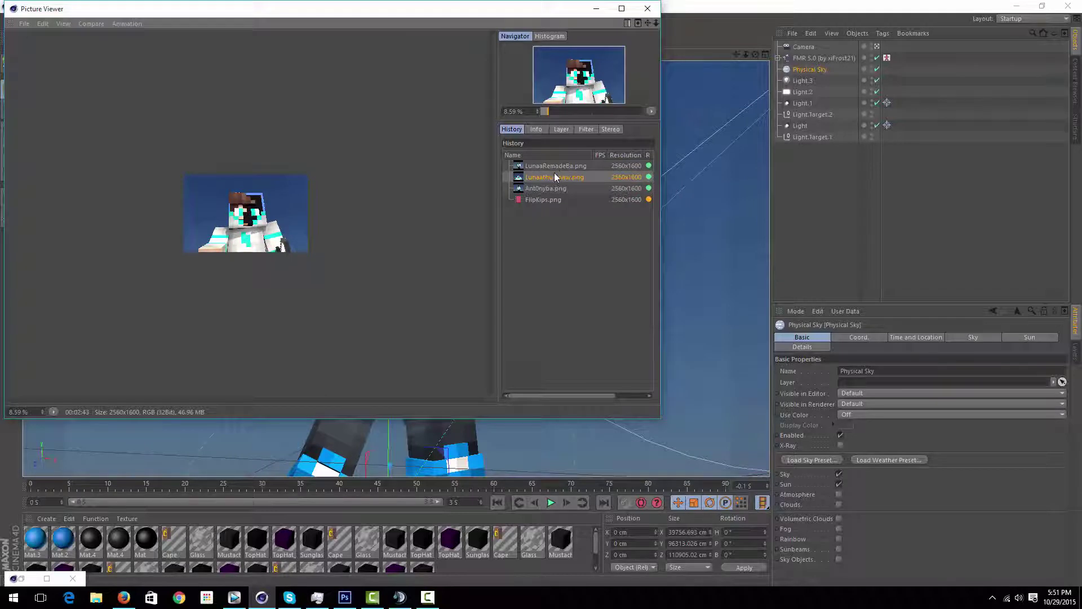
left_click(559, 187)
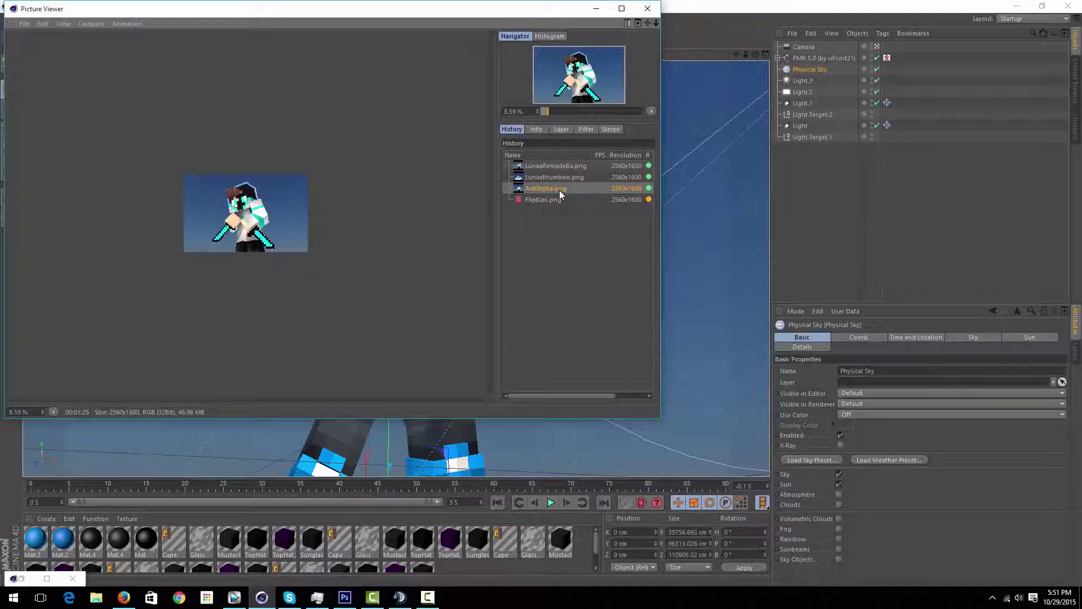
left_click(550, 167)
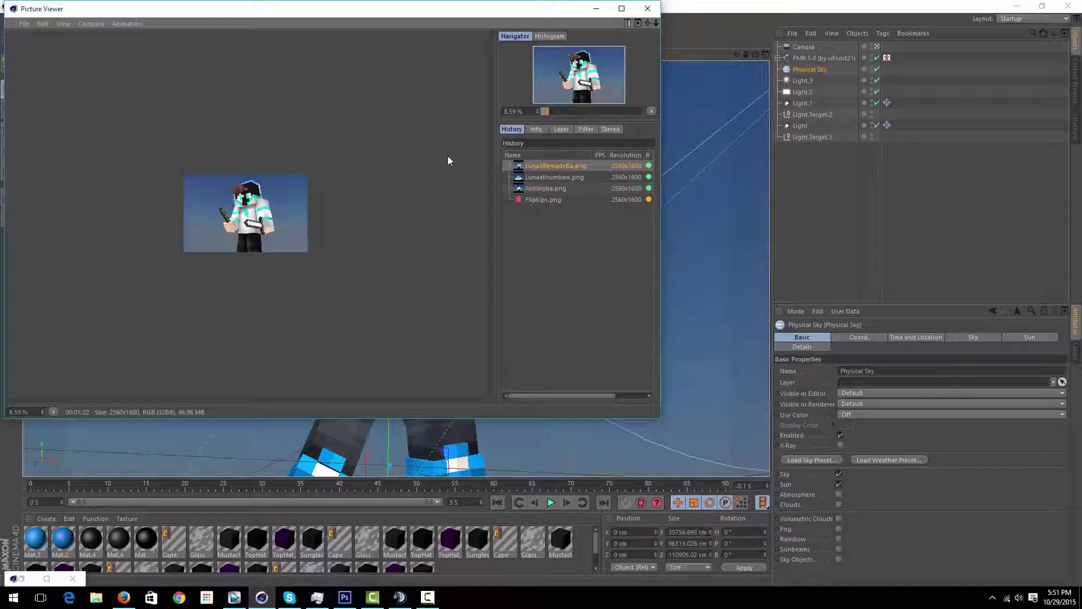
left_click(583, 198)
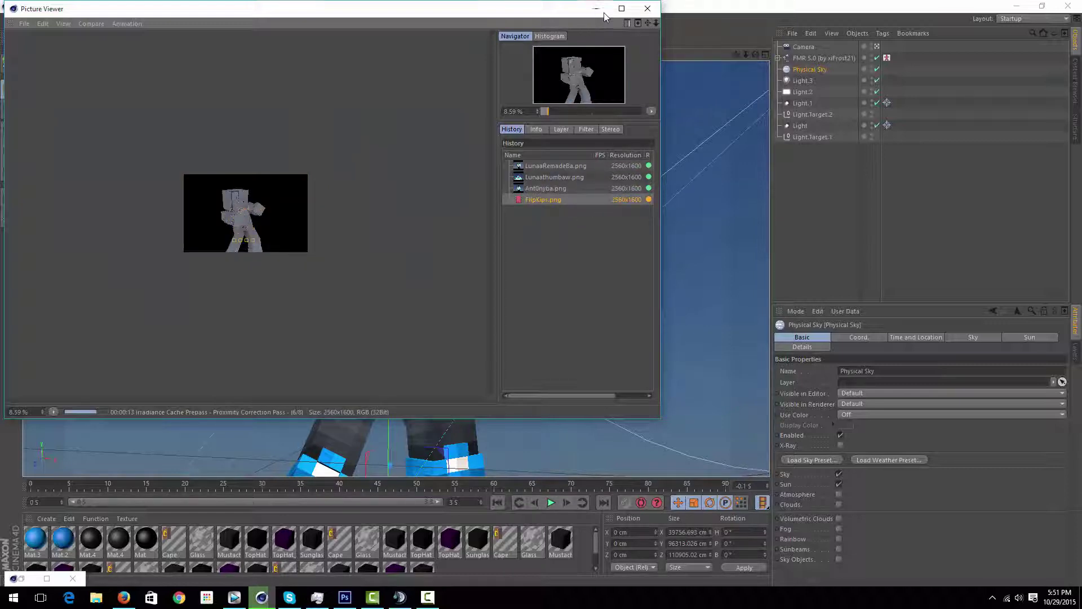
left_click(602, 11)
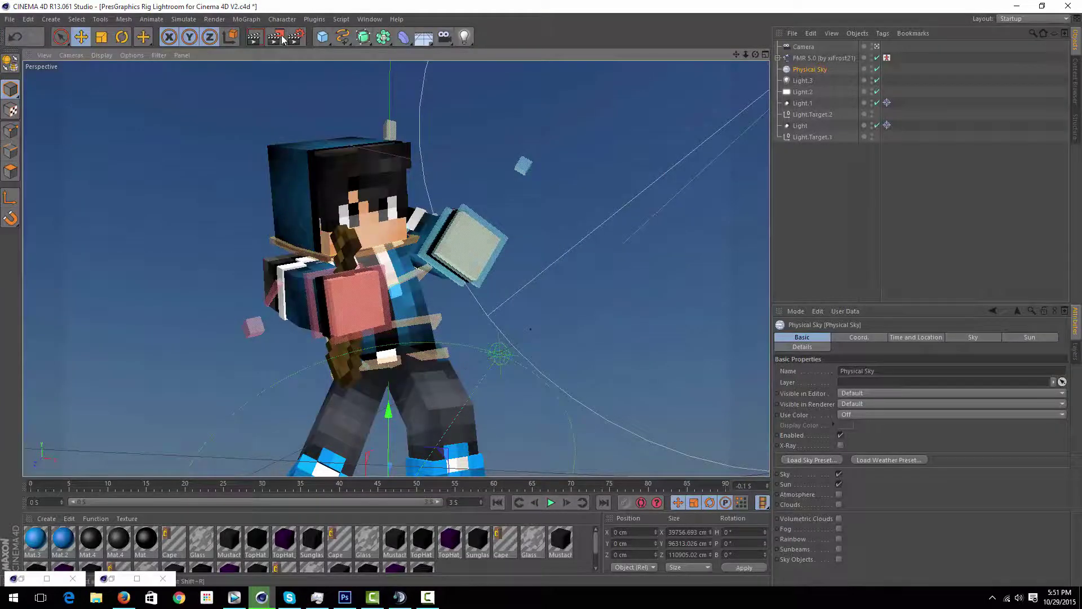
Restore the Picture Viewer and examine the character render in progress, both close up and as a whole frame
left_click(129, 578)
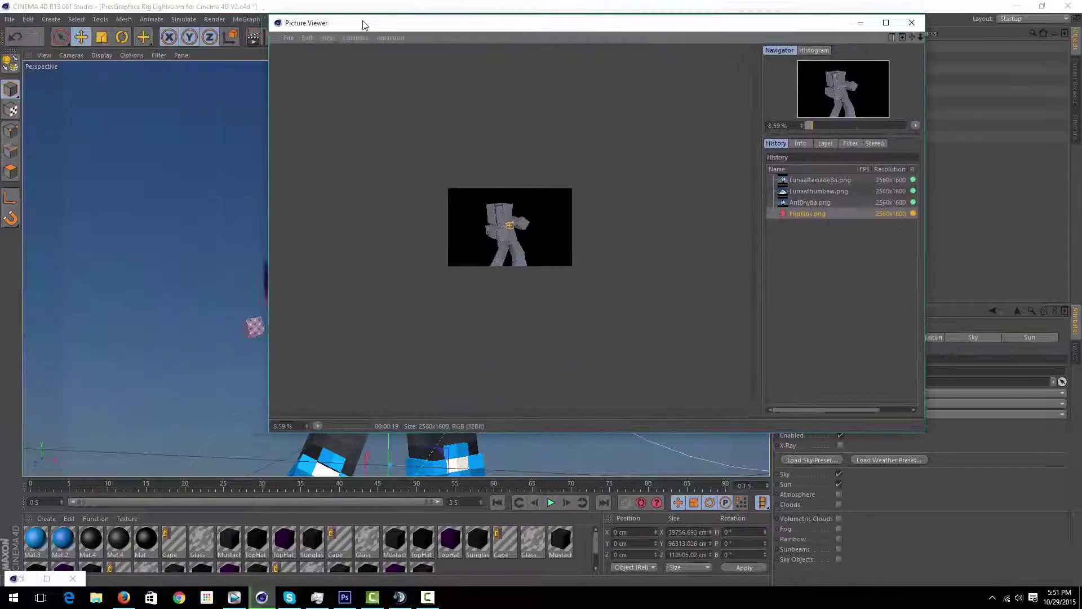
left_click_drag(364, 25, 347, 25)
scroll(463, 274, "up", 8)
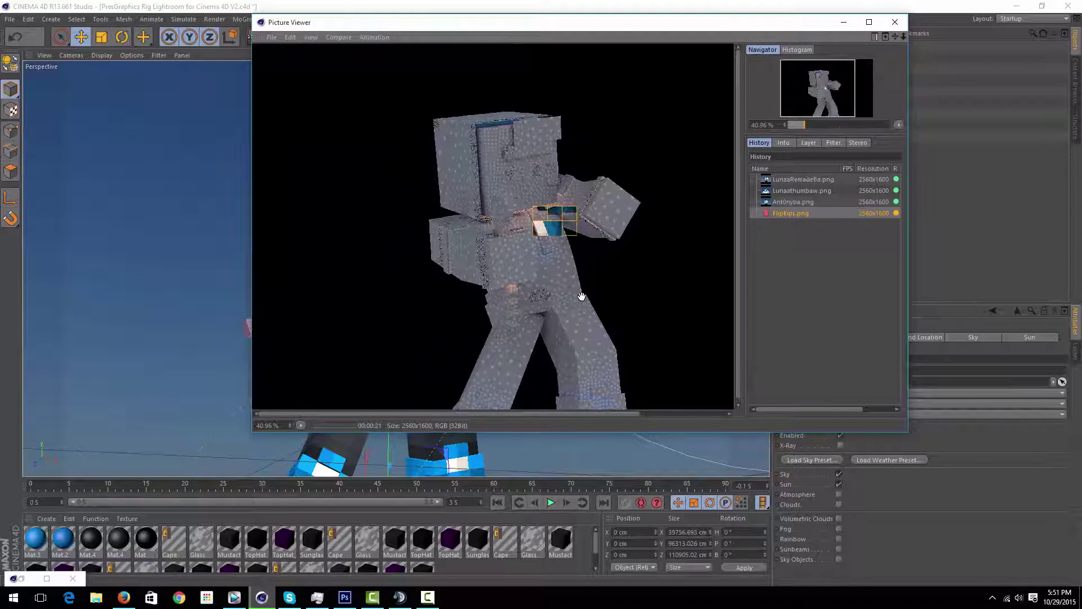
scroll(582, 296, "up", 8)
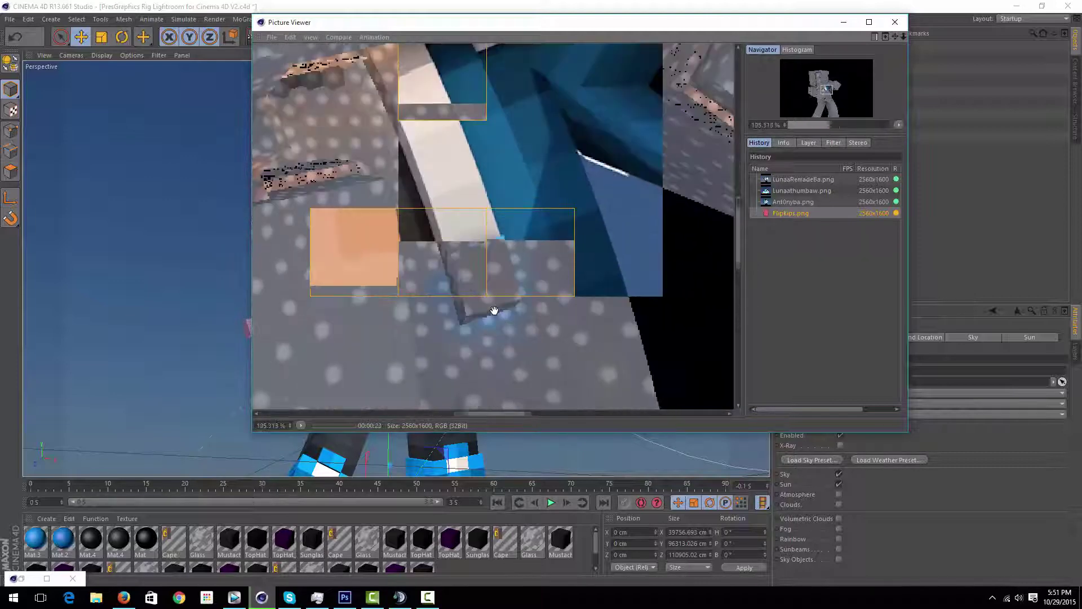
scroll(496, 313, "down", 4)
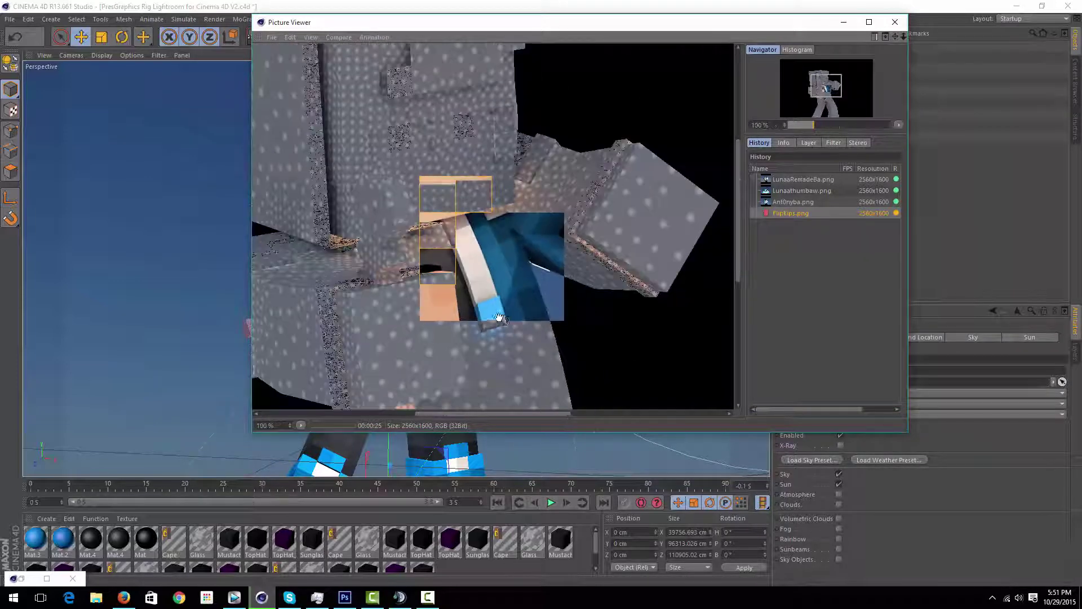
scroll(499, 318, "down", 8)
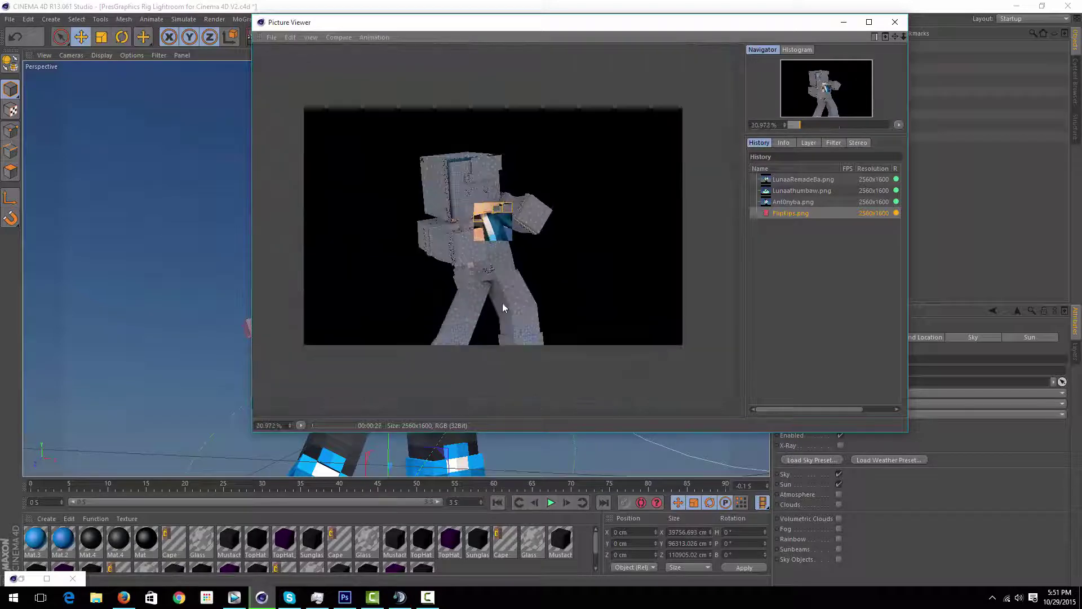
scroll(504, 298, "up", 2)
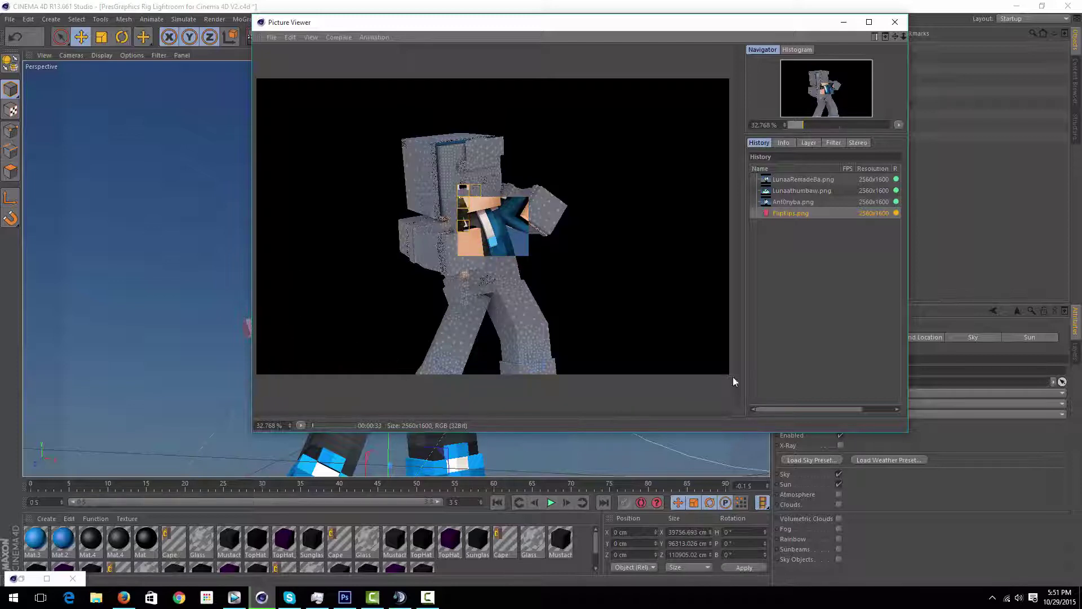
scroll(630, 284, "down", 5)
scroll(623, 276, "up", 3)
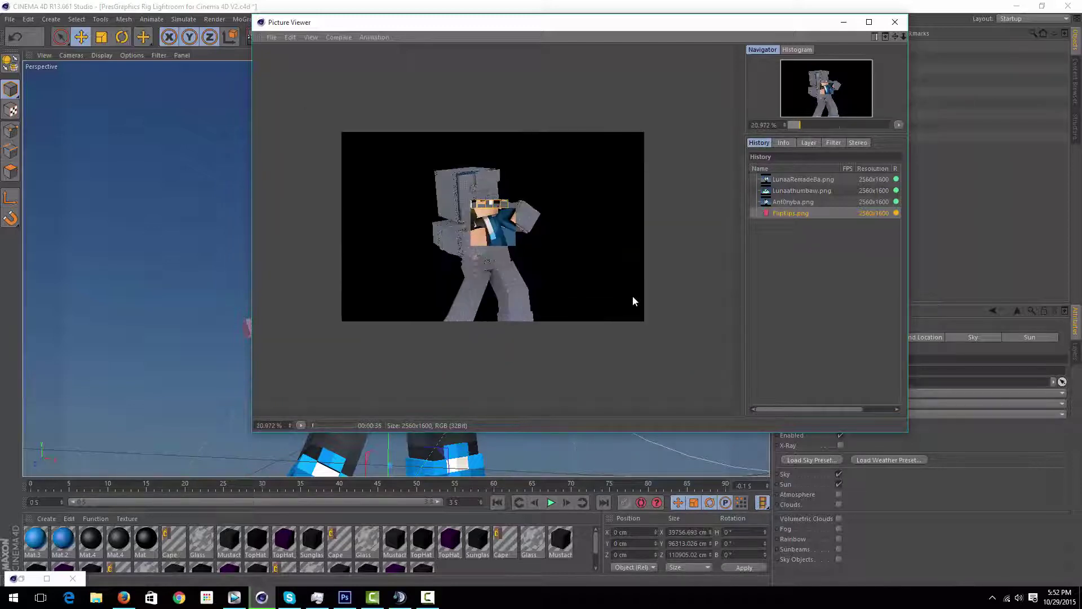
scroll(632, 295, "up", 2)
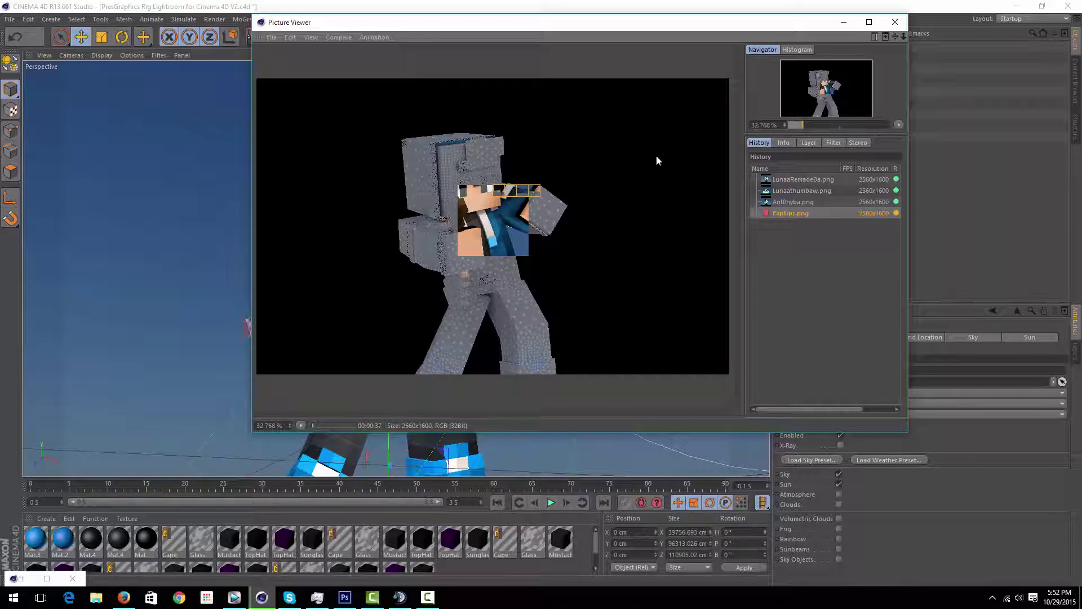
Close the Picture Viewer and stop the running render
left_click(895, 23)
left_click(609, 337)
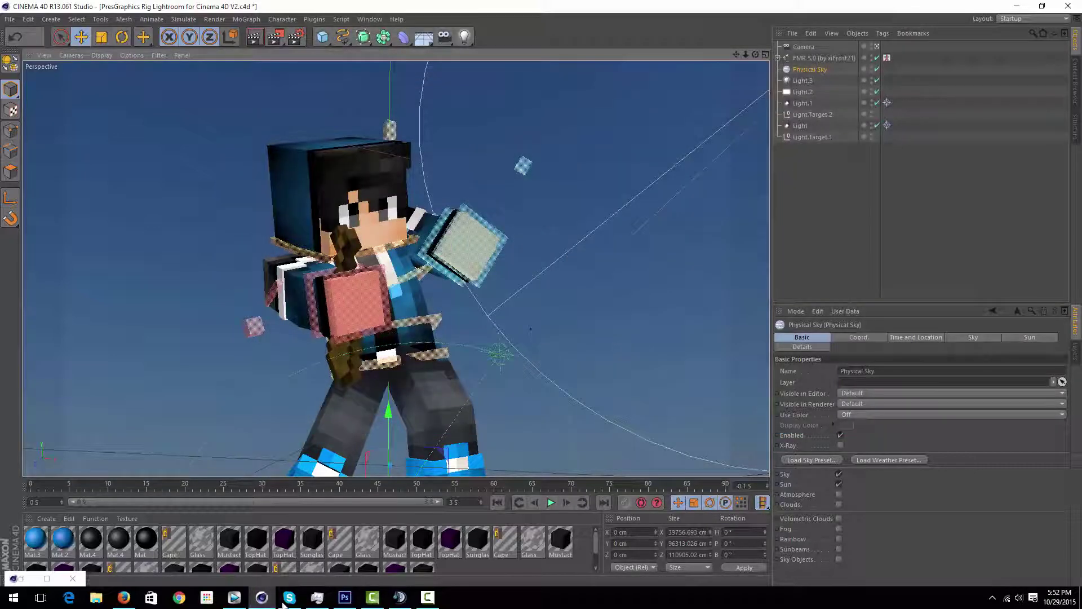
left_click(400, 597)
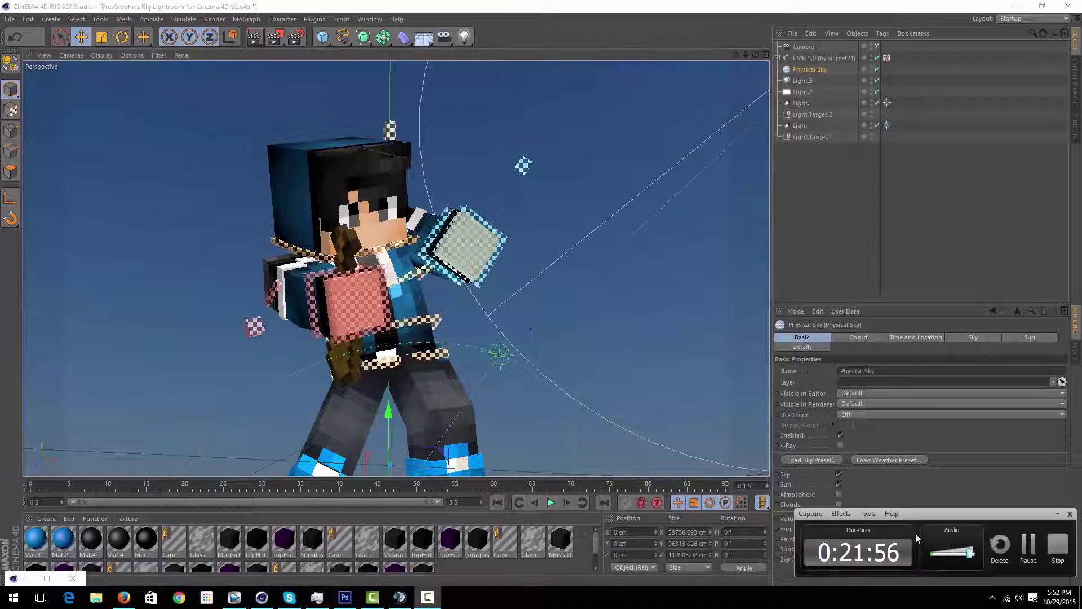